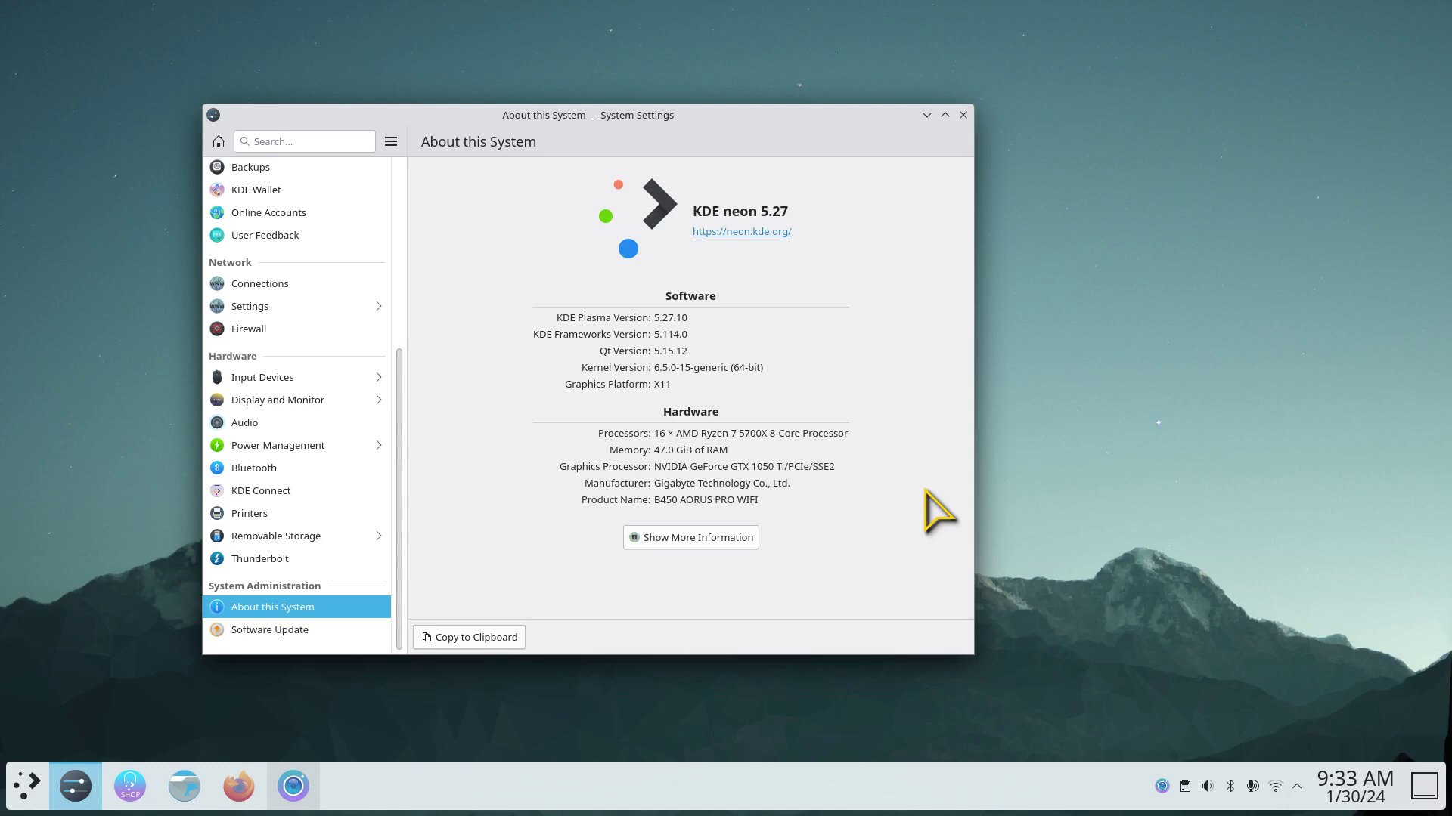
# Show the application launcher, minimize the System Settings window behind it and dismiss the launcher
pyautogui.press('super')
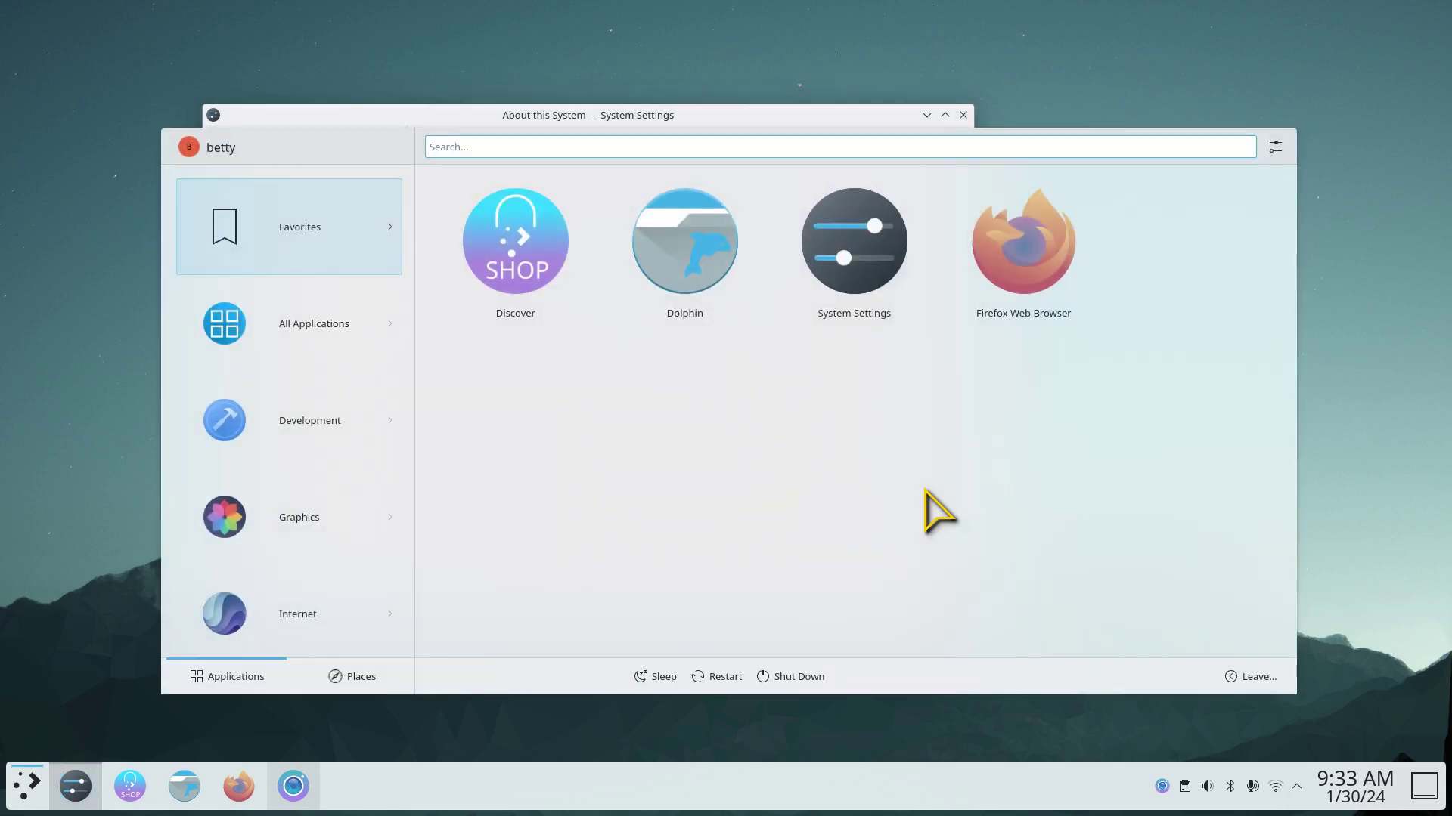
pyautogui.click(927, 115)
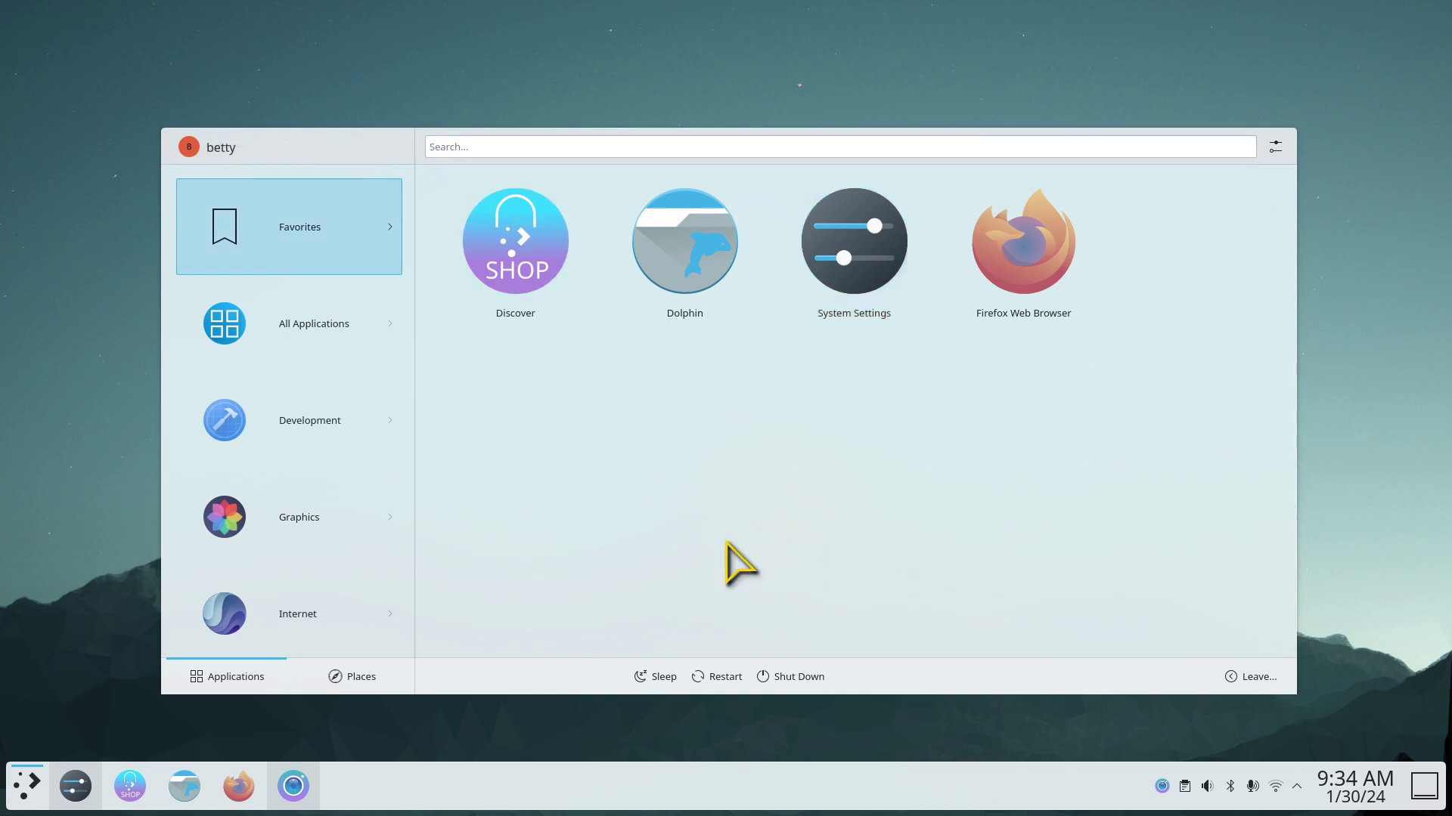
pyautogui.click(55, 615)
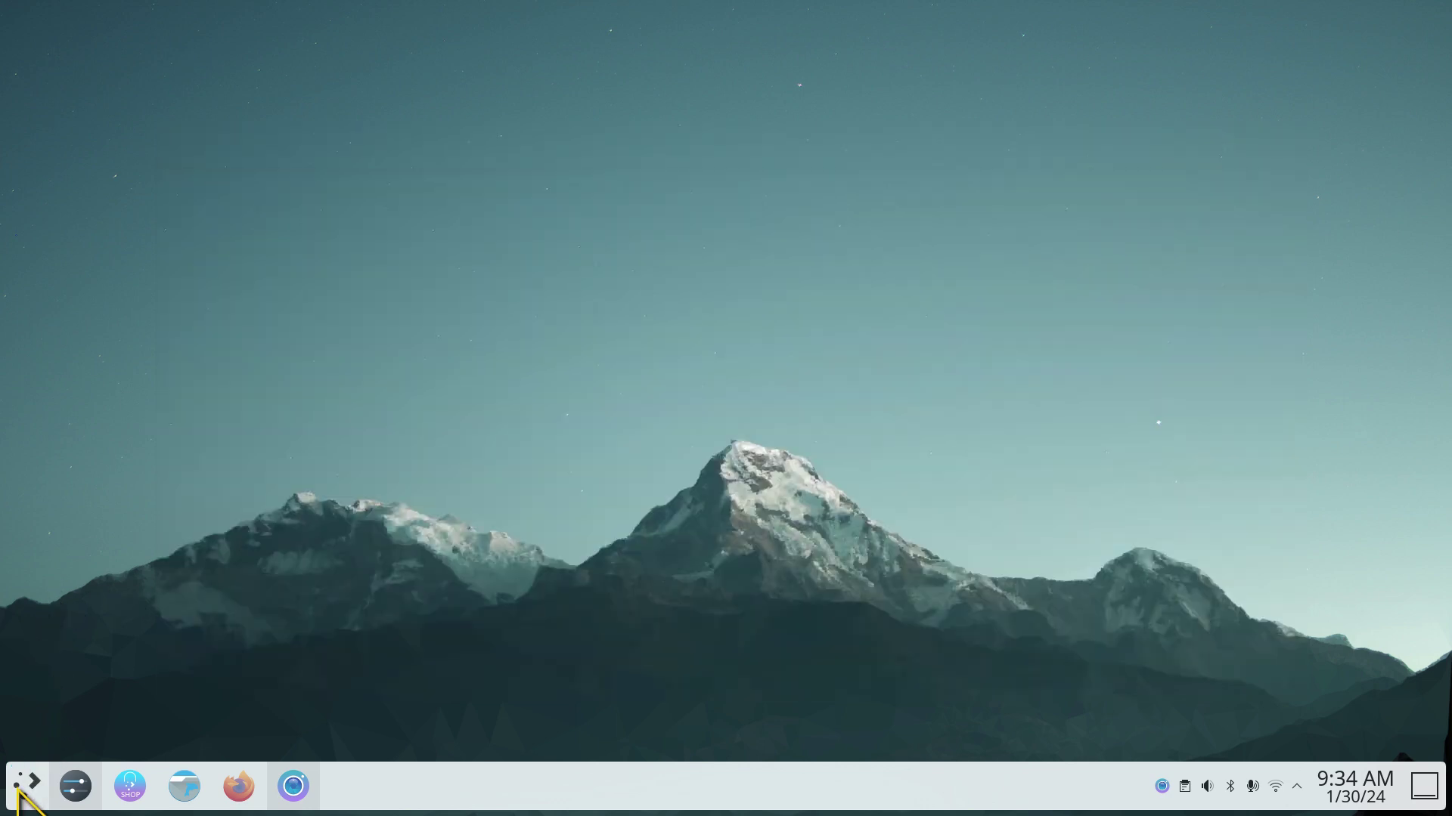
# Review the alternative widgets offered for the application launcher and dismiss the list without switching
pyautogui.click(20, 789)
pyautogui.rightClick(20, 790)
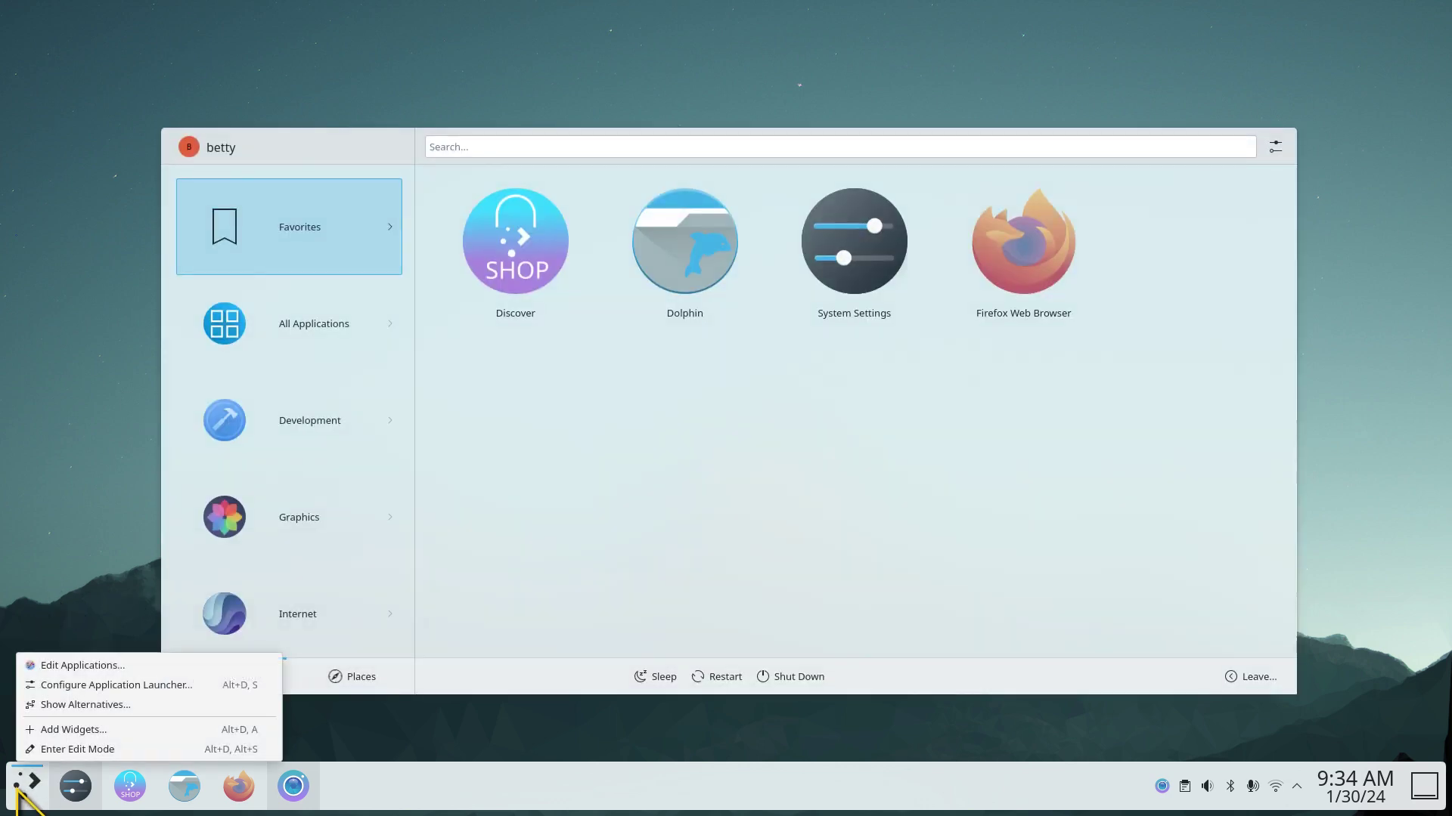
pyautogui.click(94, 706)
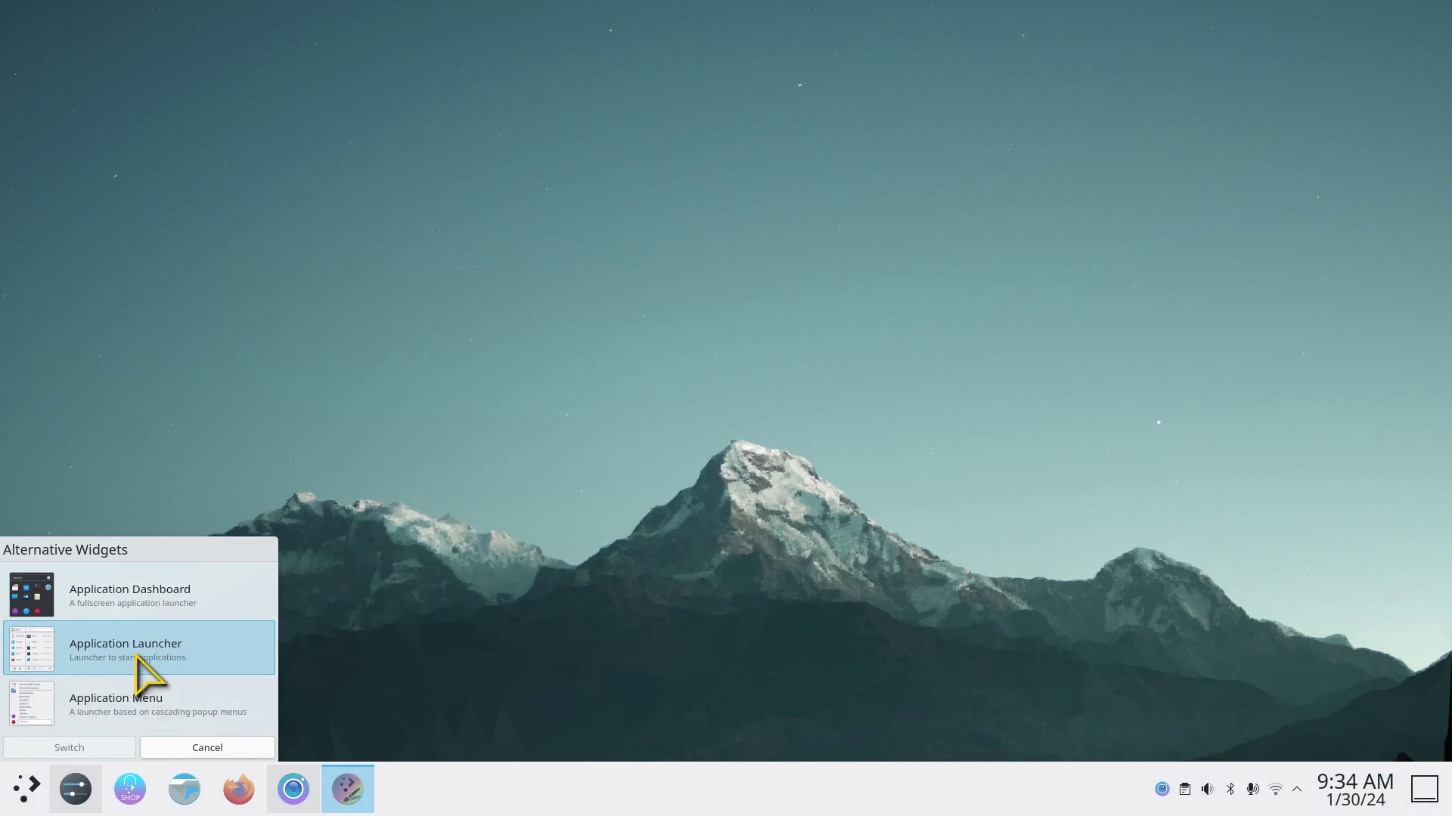
pyautogui.click(185, 748)
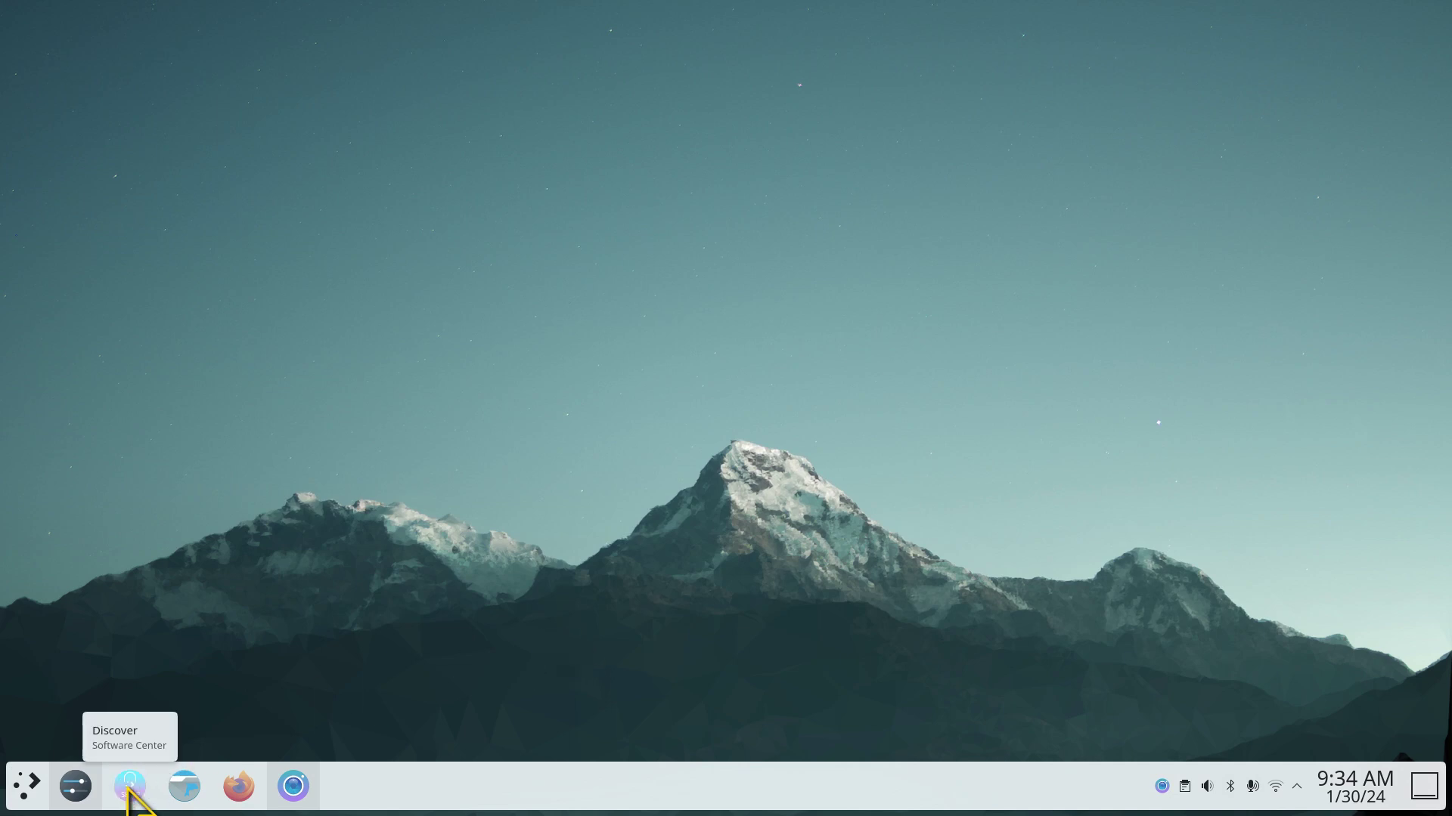
# View the Home folder in Dolphin and the Display Configuration page in System Settings, closing each window after viewing
pyautogui.click(185, 786)
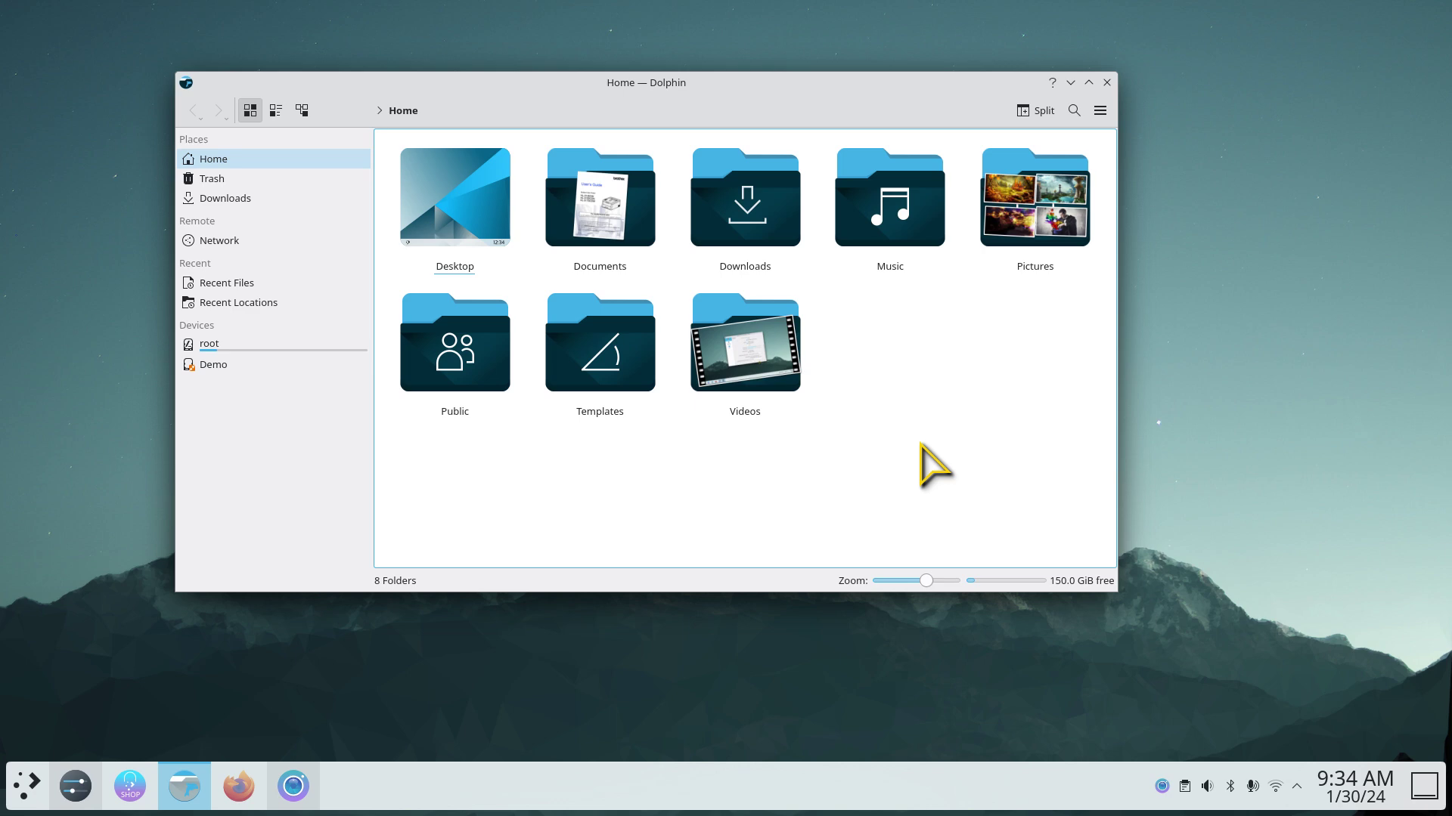
pyautogui.click(1107, 83)
pyautogui.click(75, 786)
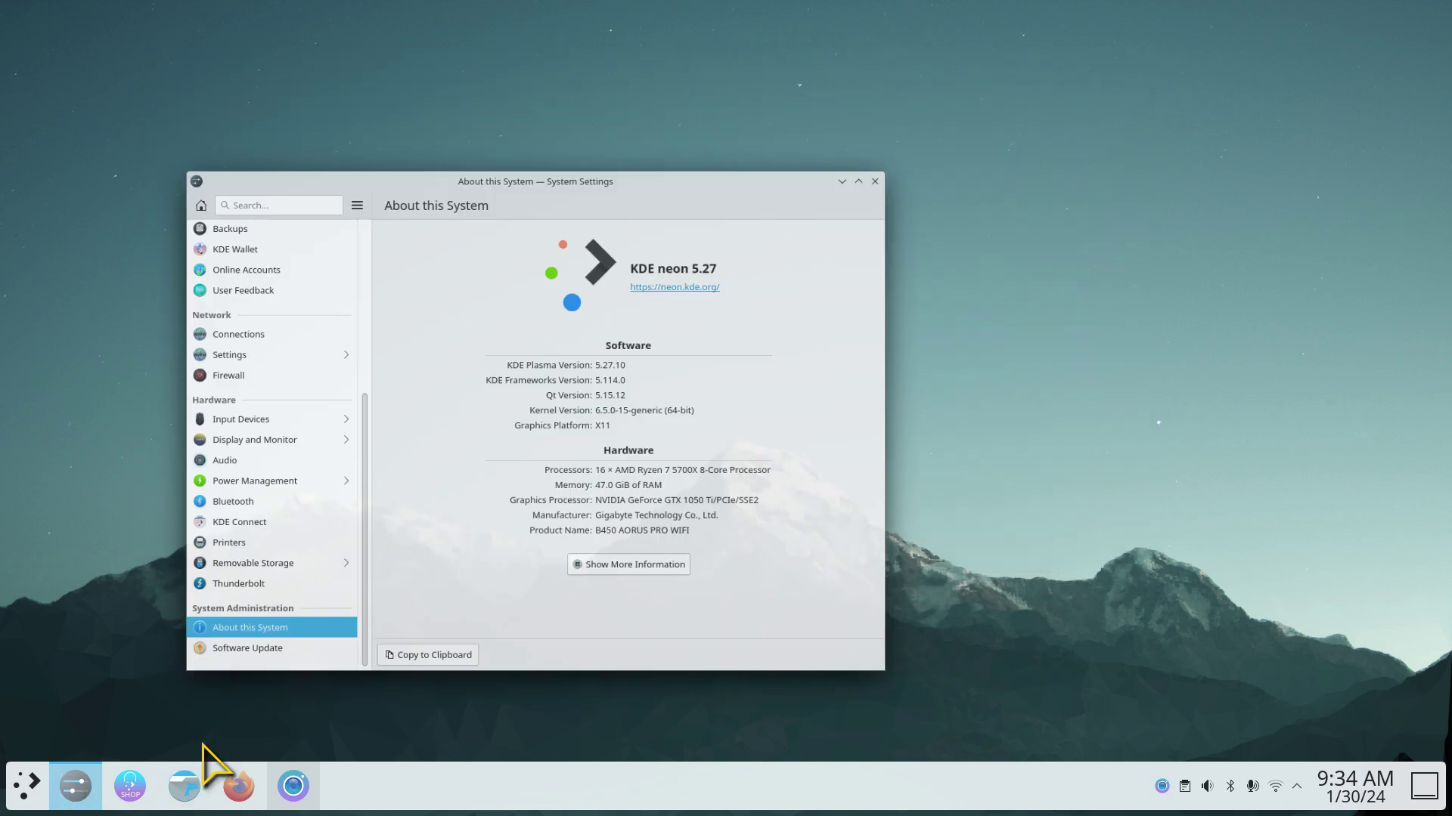
pyautogui.click(280, 403)
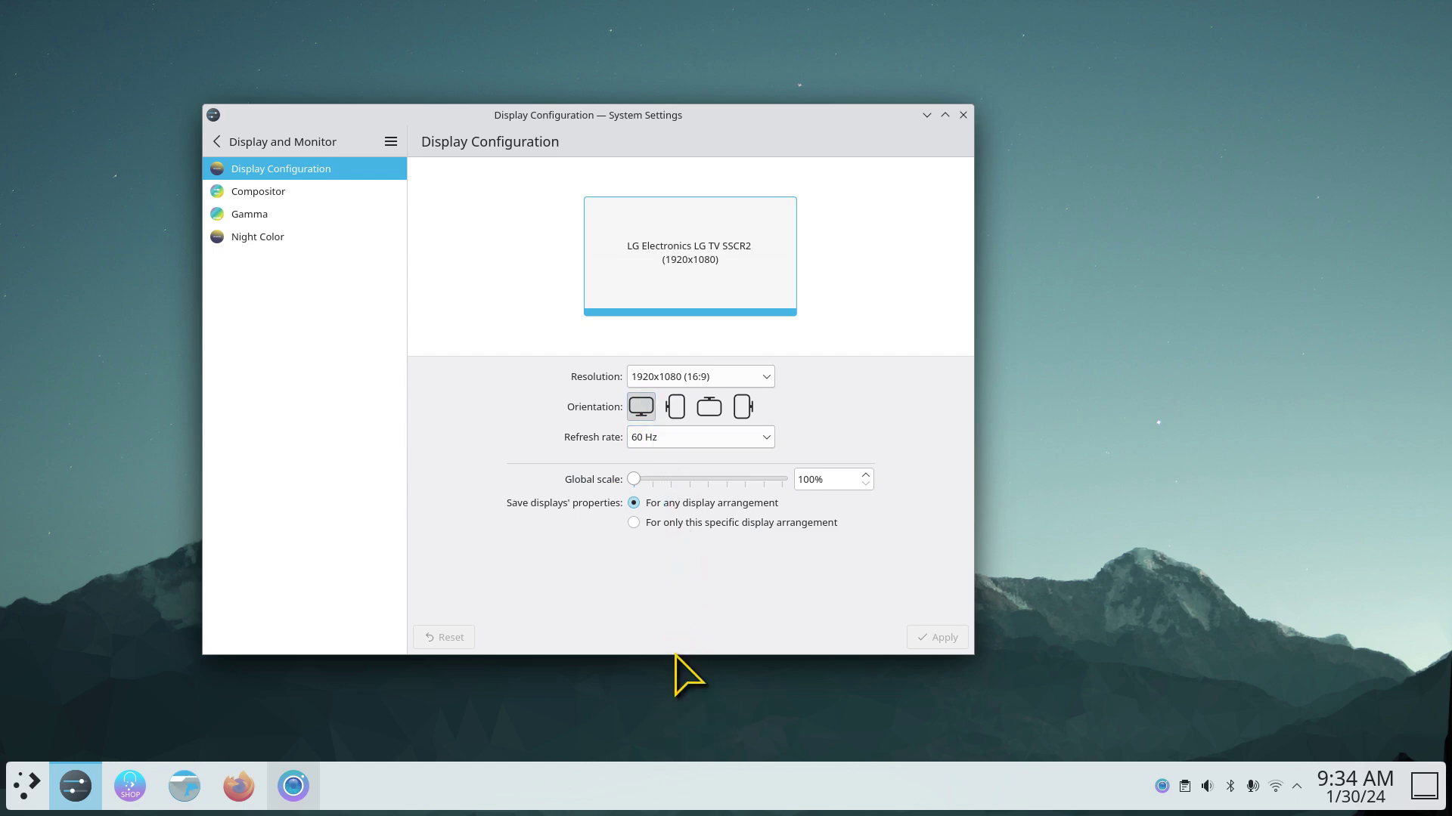
pyautogui.click(963, 115)
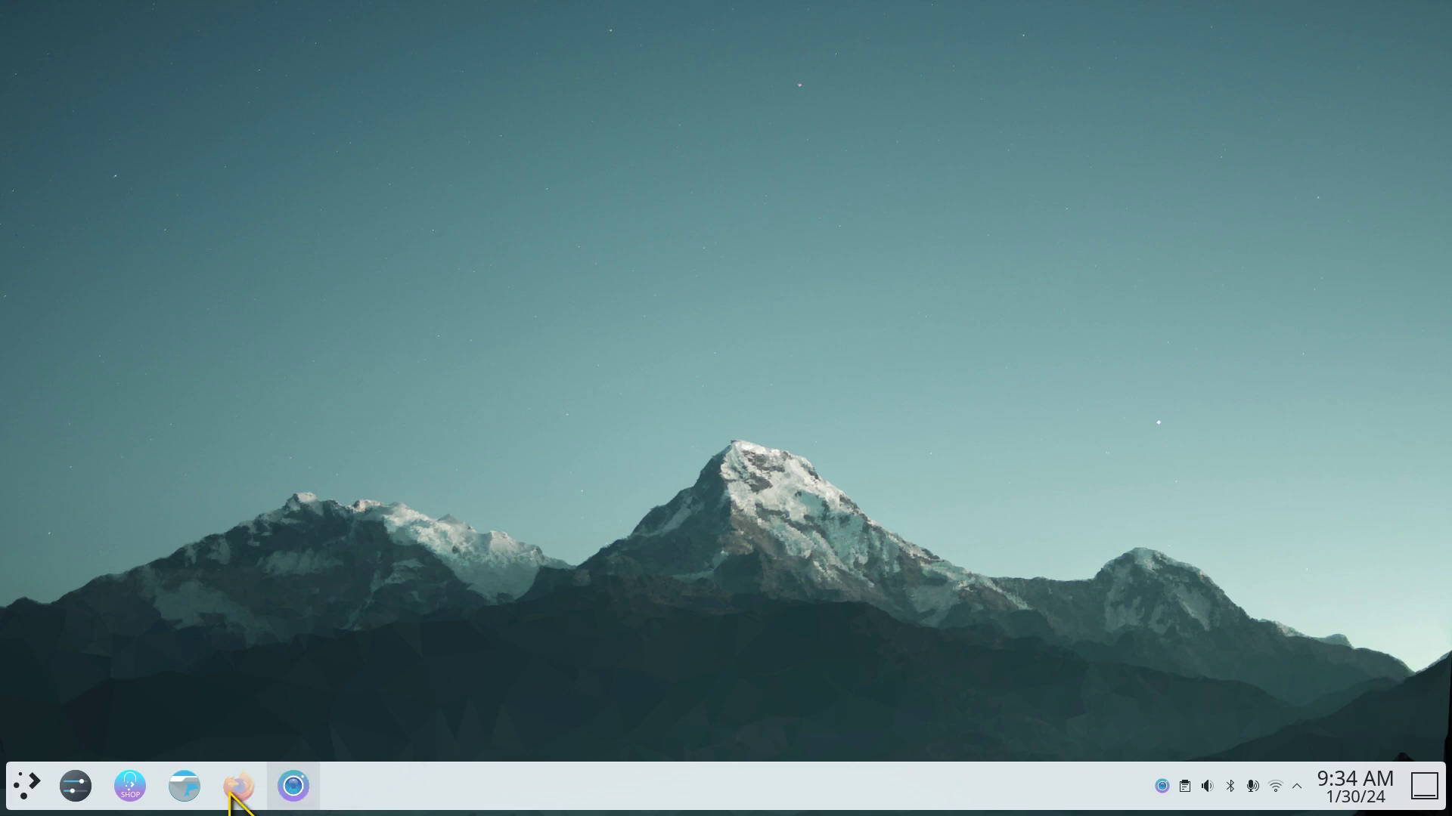
# Open the bookmarked Linux for Seniors YouTube channel in Firefox and highlight the channel handle
pyautogui.click(239, 786)
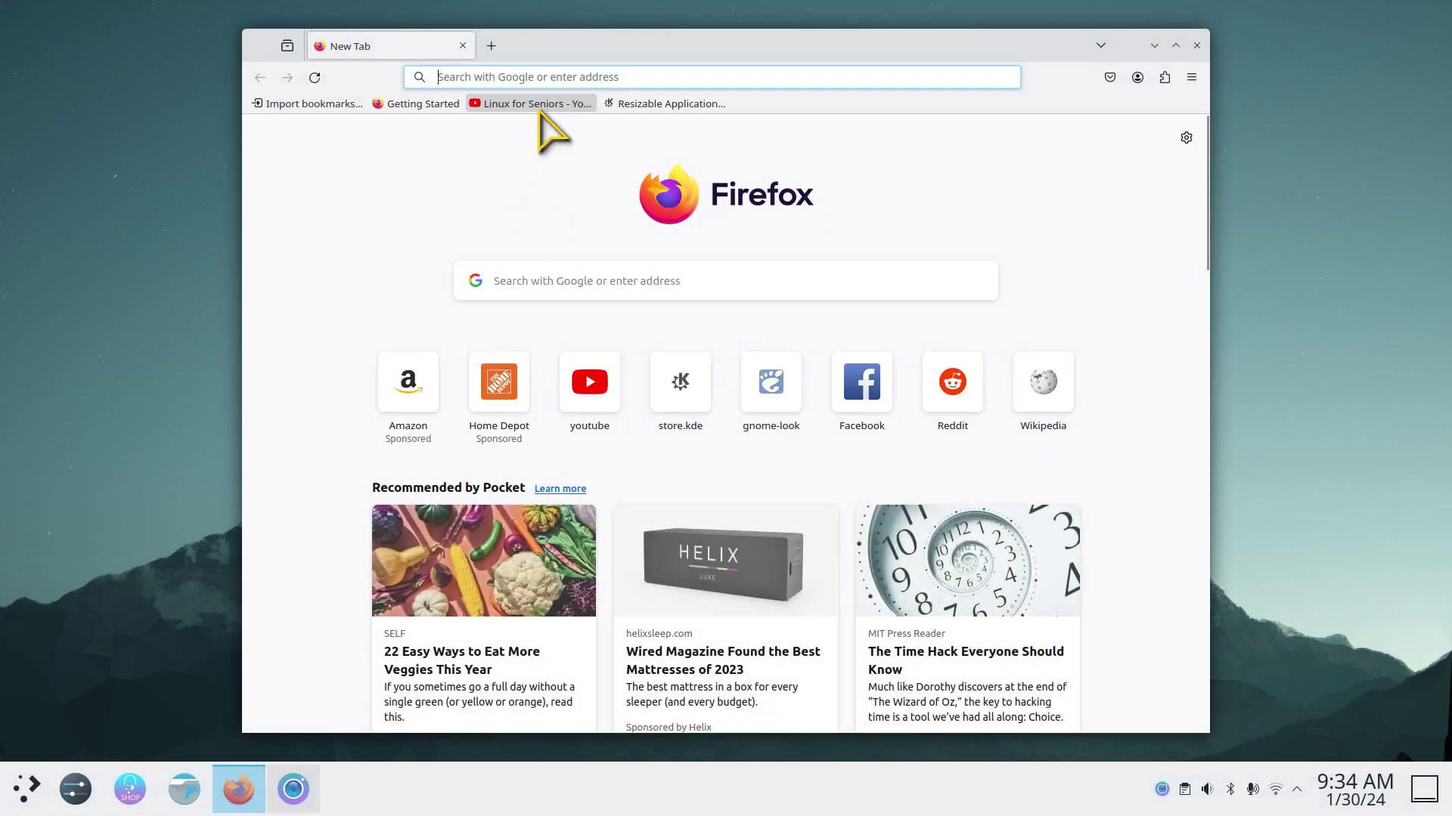
pyautogui.click(540, 108)
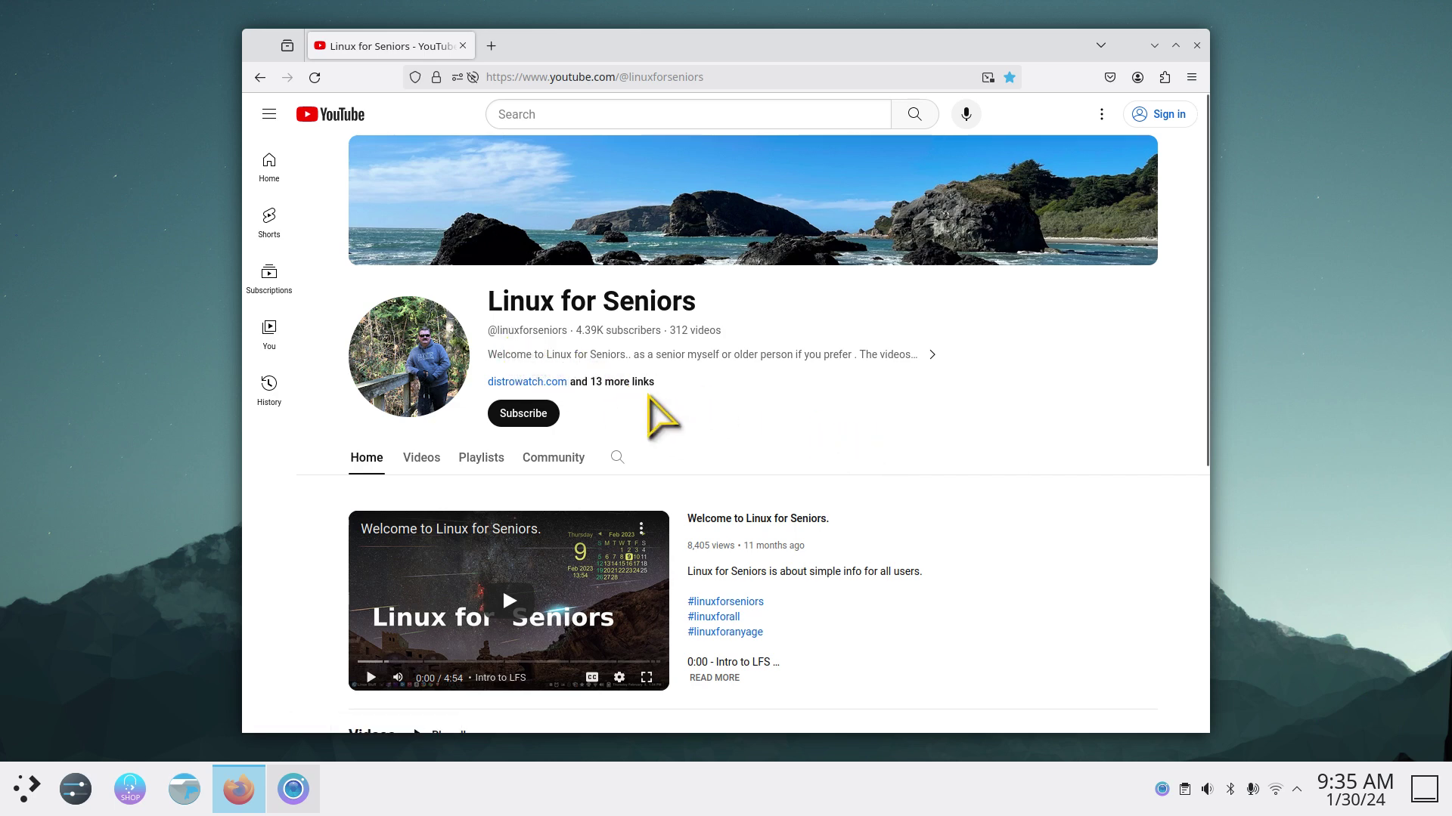
pyautogui.moveTo(558, 331); pyautogui.dragTo(488, 333)
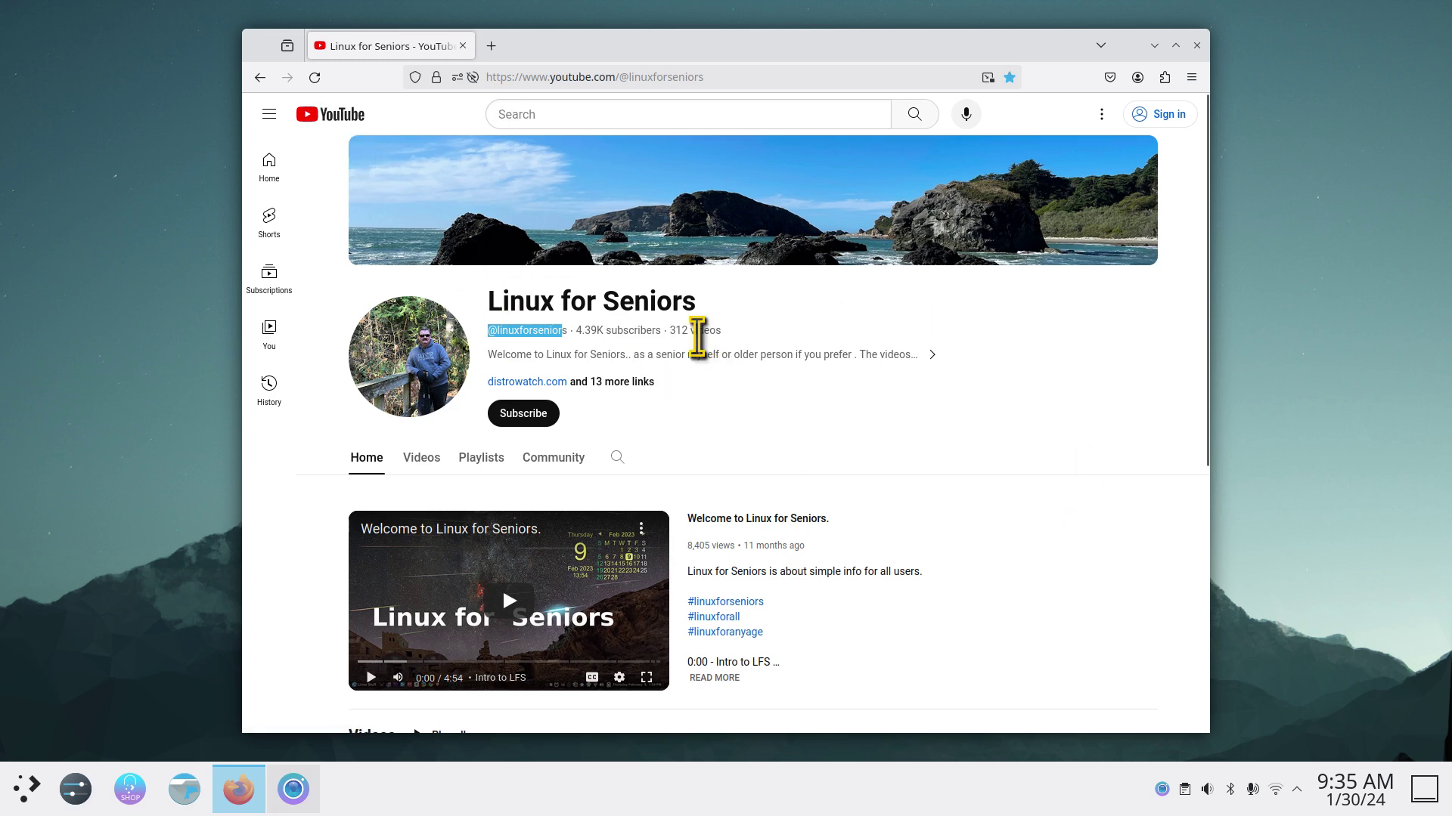
# Read the channel's full About description, dismiss it and close Firefox
pyautogui.click(700, 356)
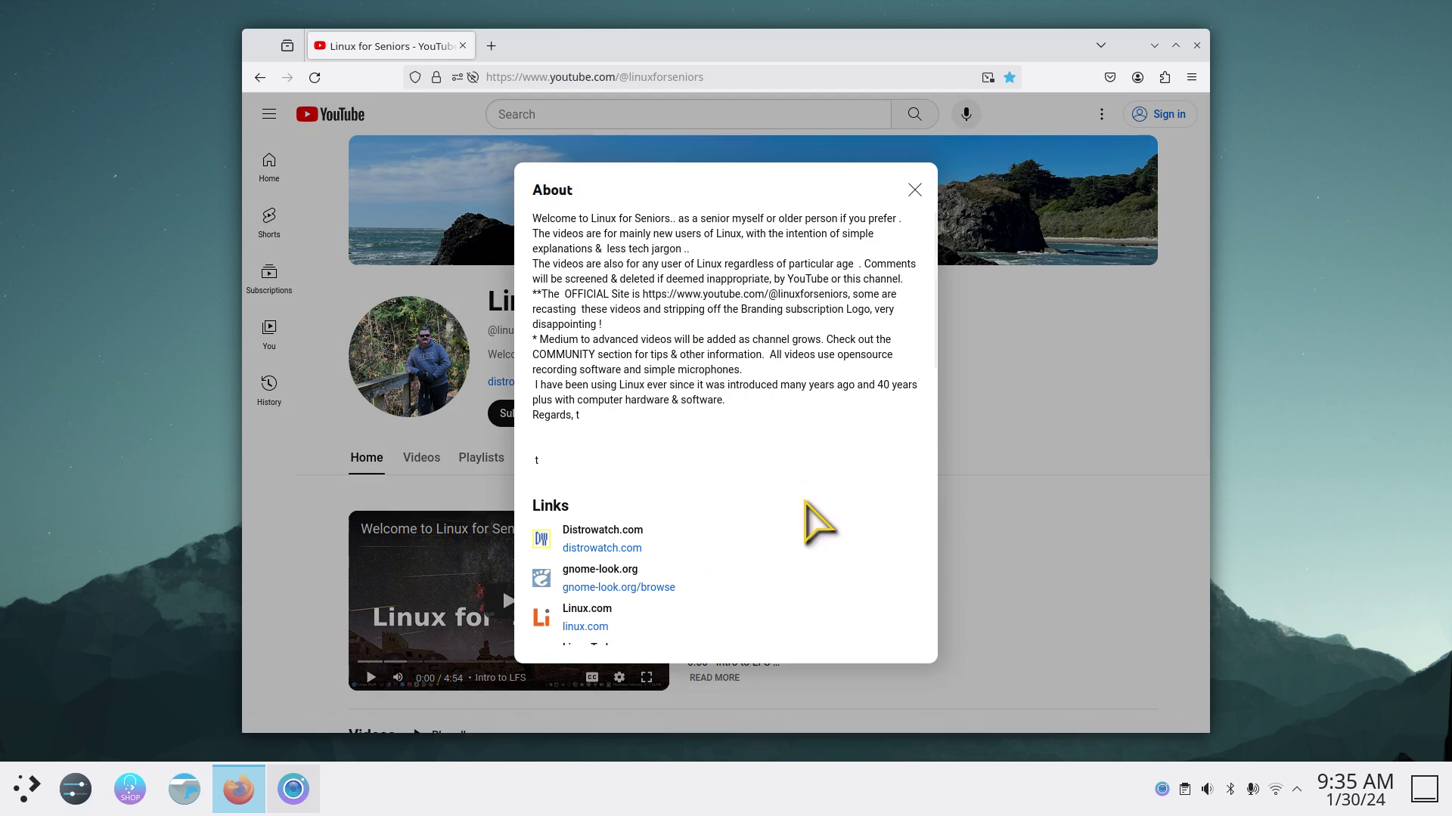
pyautogui.click(915, 190)
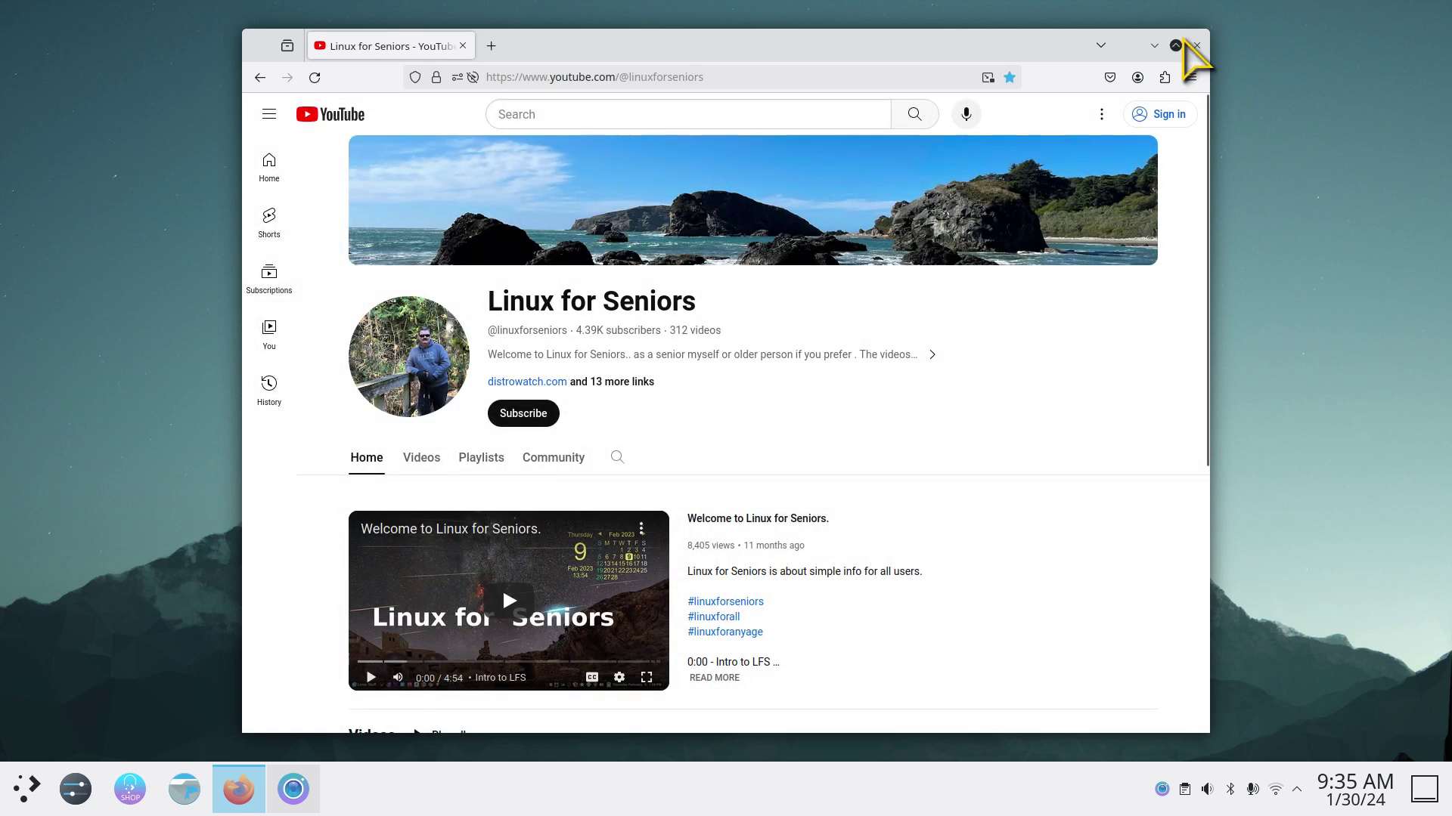
pyautogui.click(1196, 45)
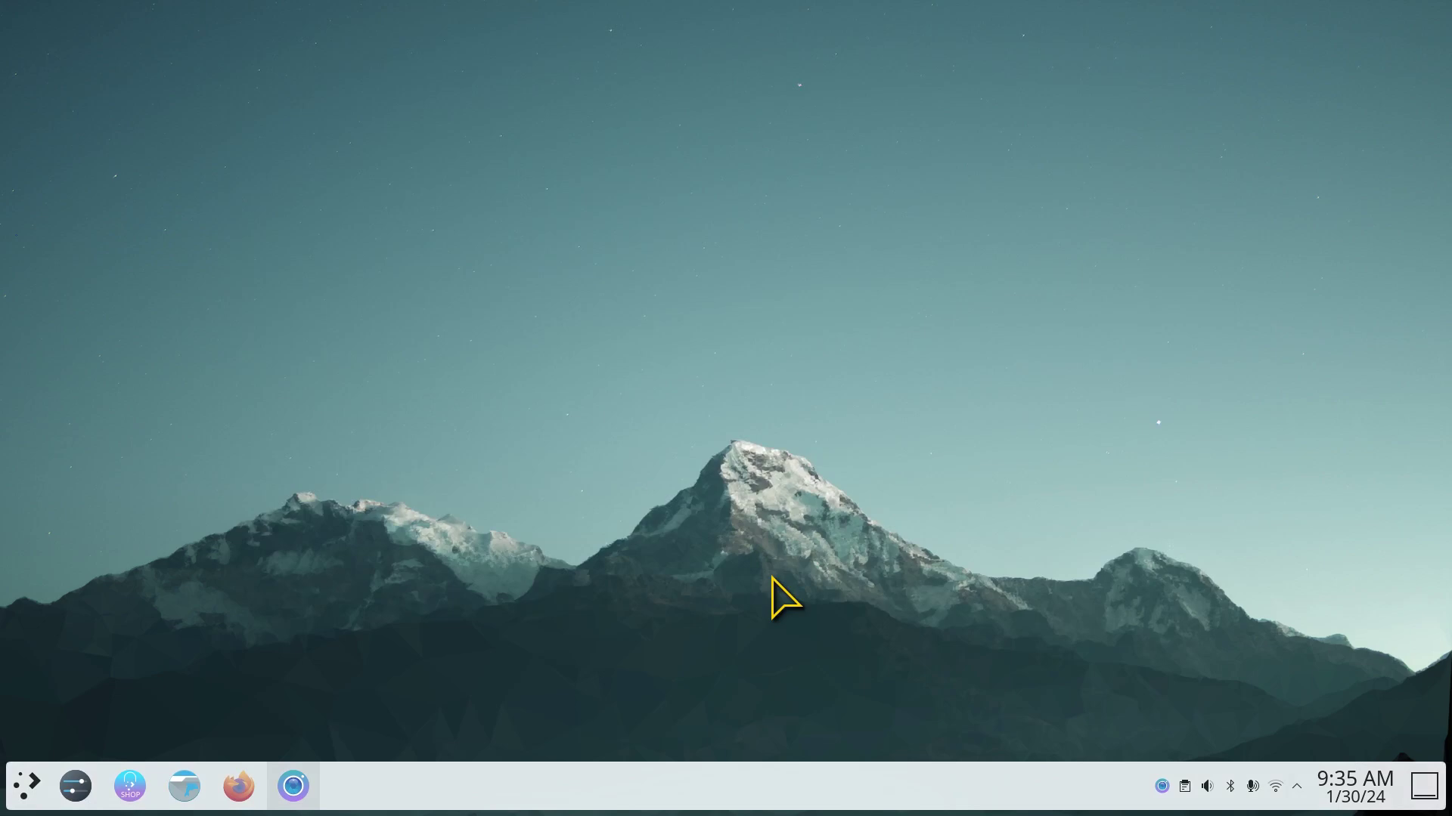
# Open and close the Dolphin file manager, and show and dismiss the application launcher several times
pyautogui.click(187, 786)
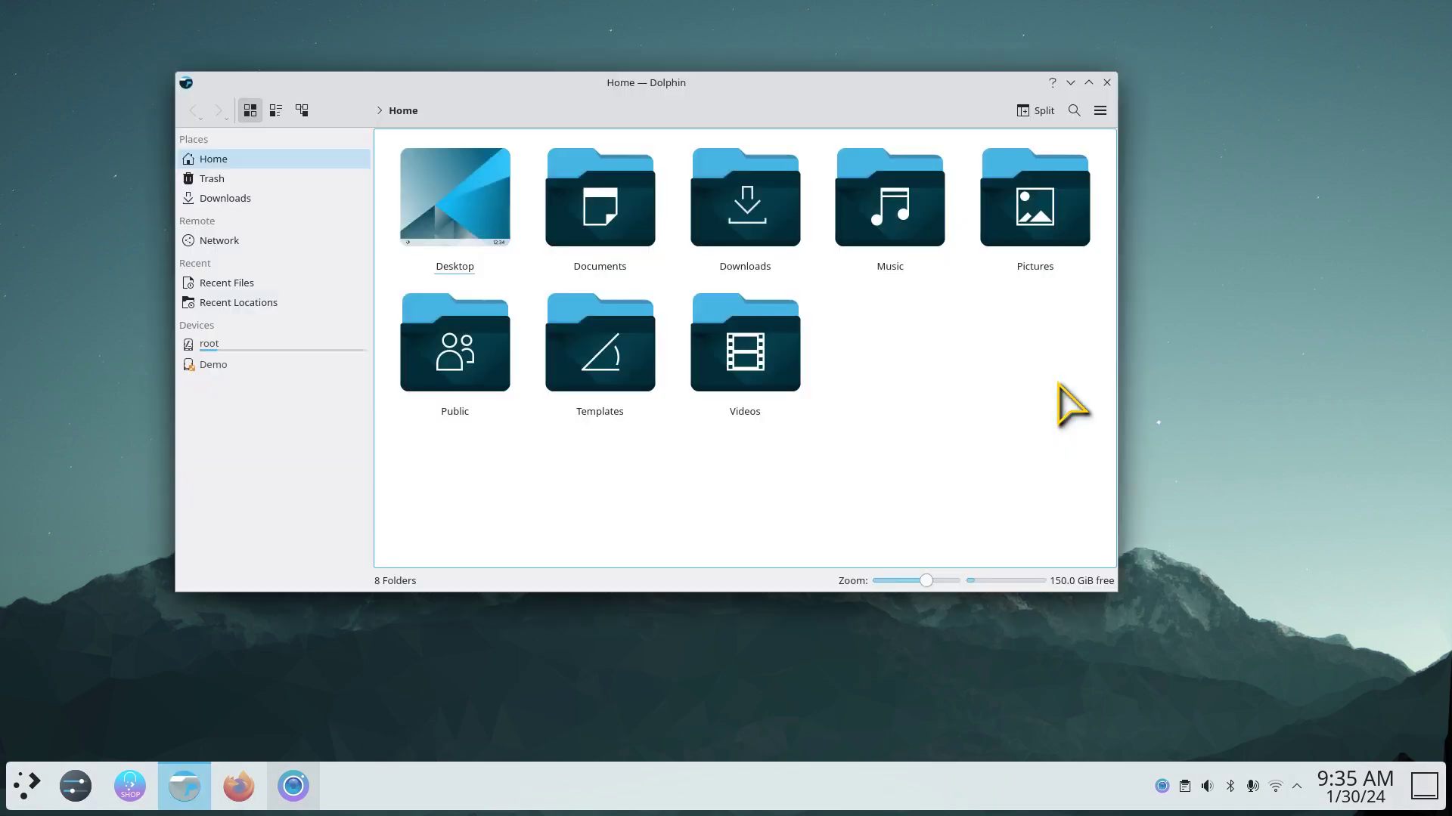
pyautogui.click(1107, 82)
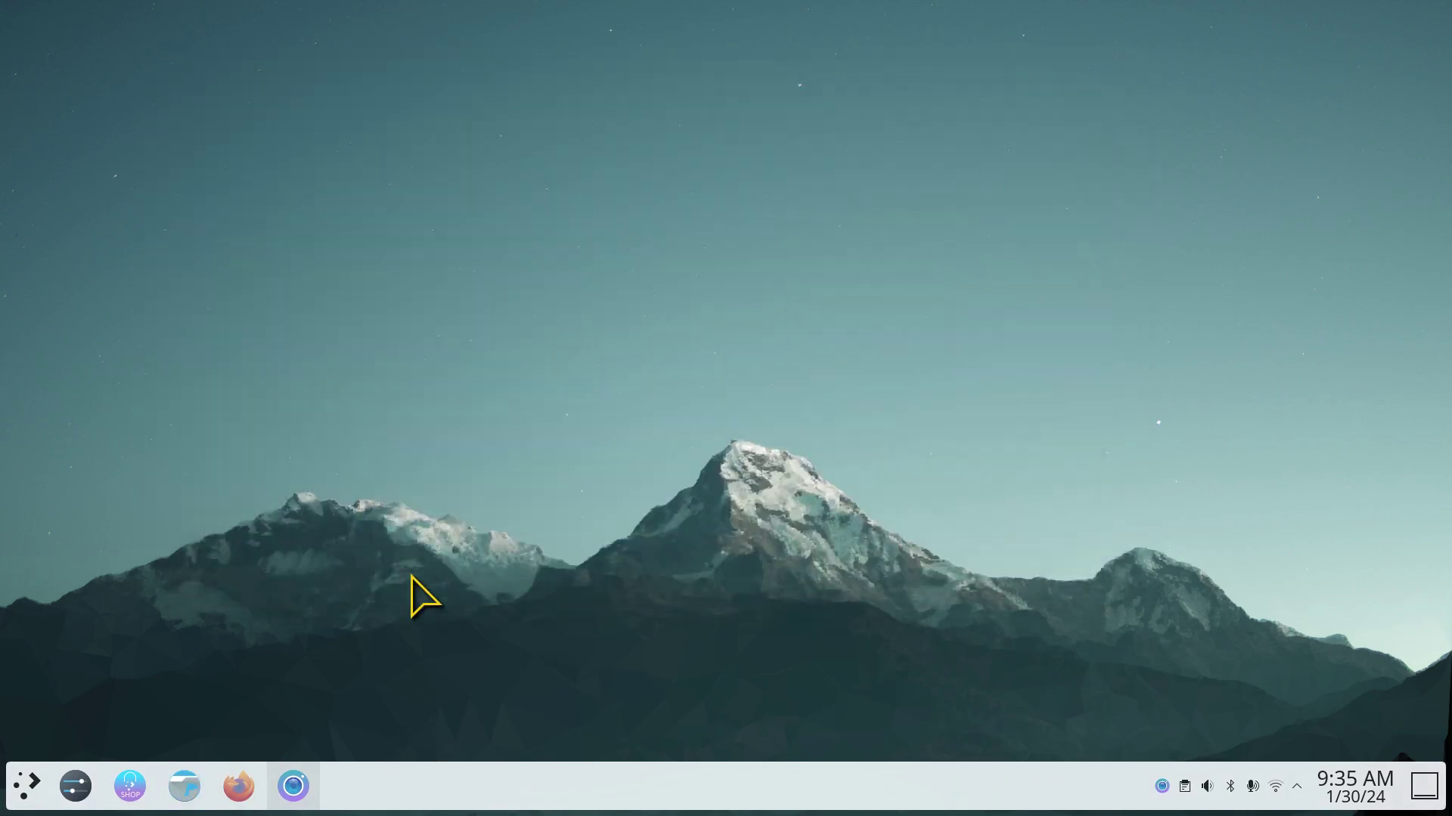
pyautogui.press('super')
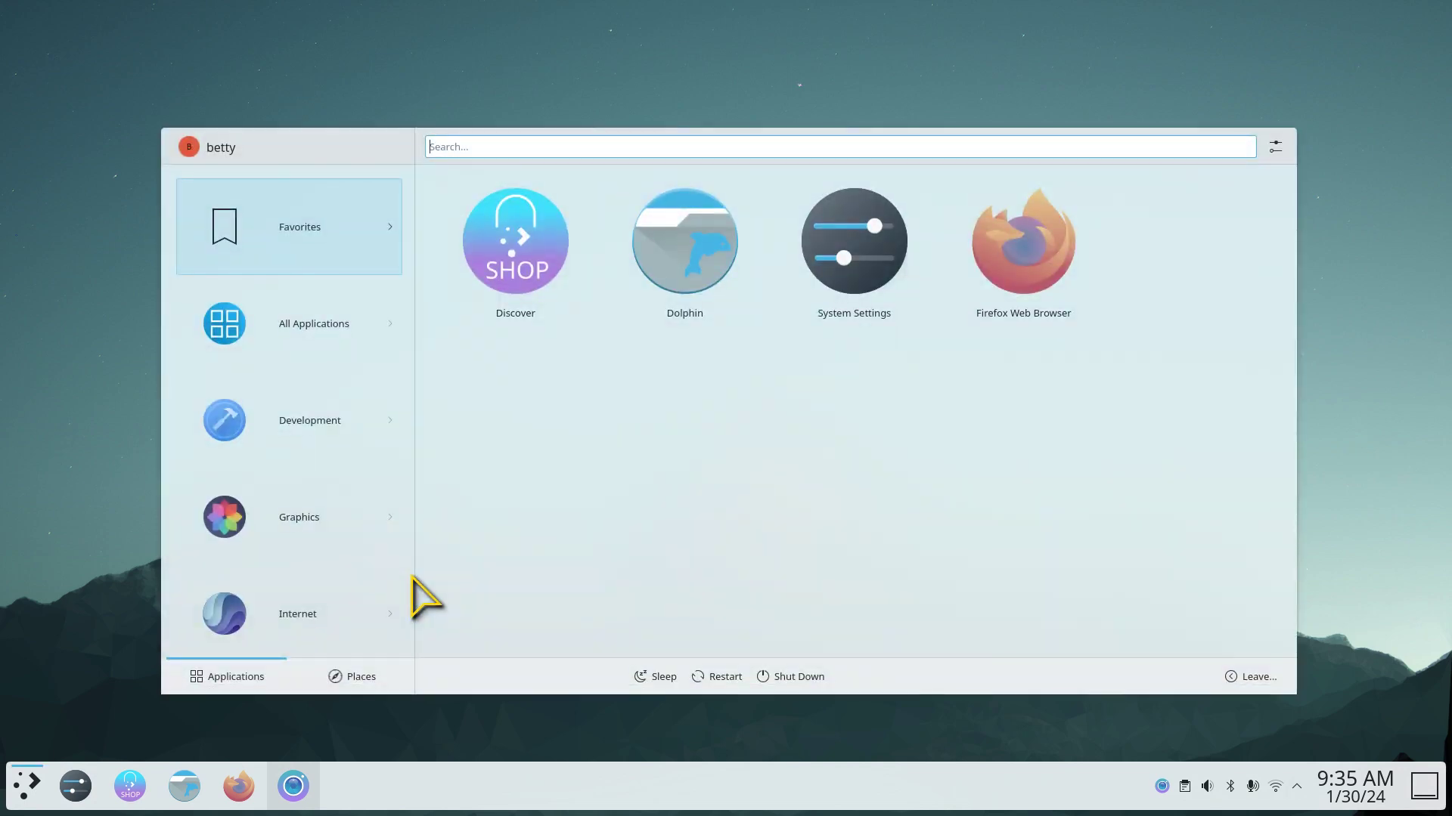
pyautogui.press('Escape')
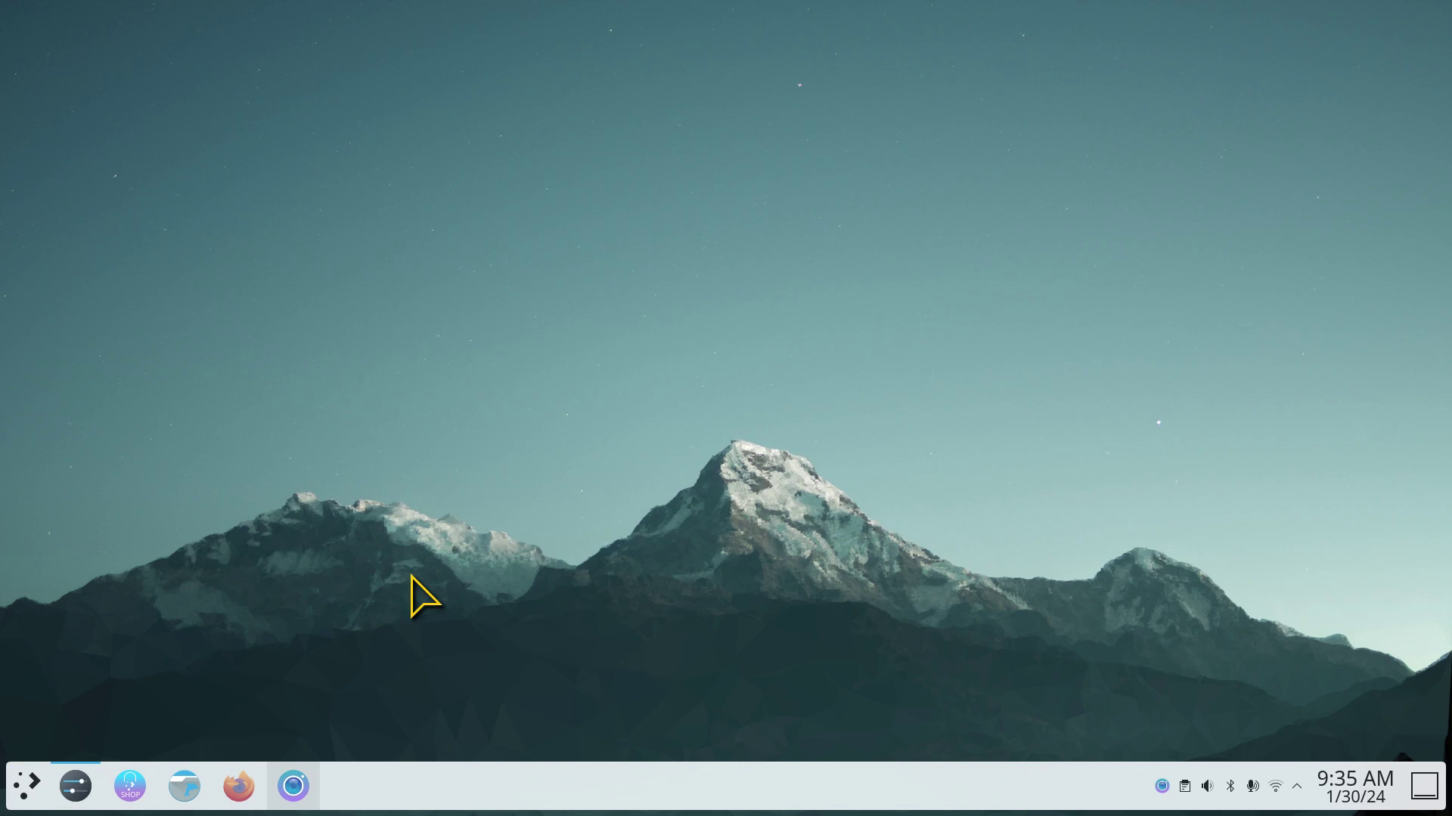
pyautogui.press('super')
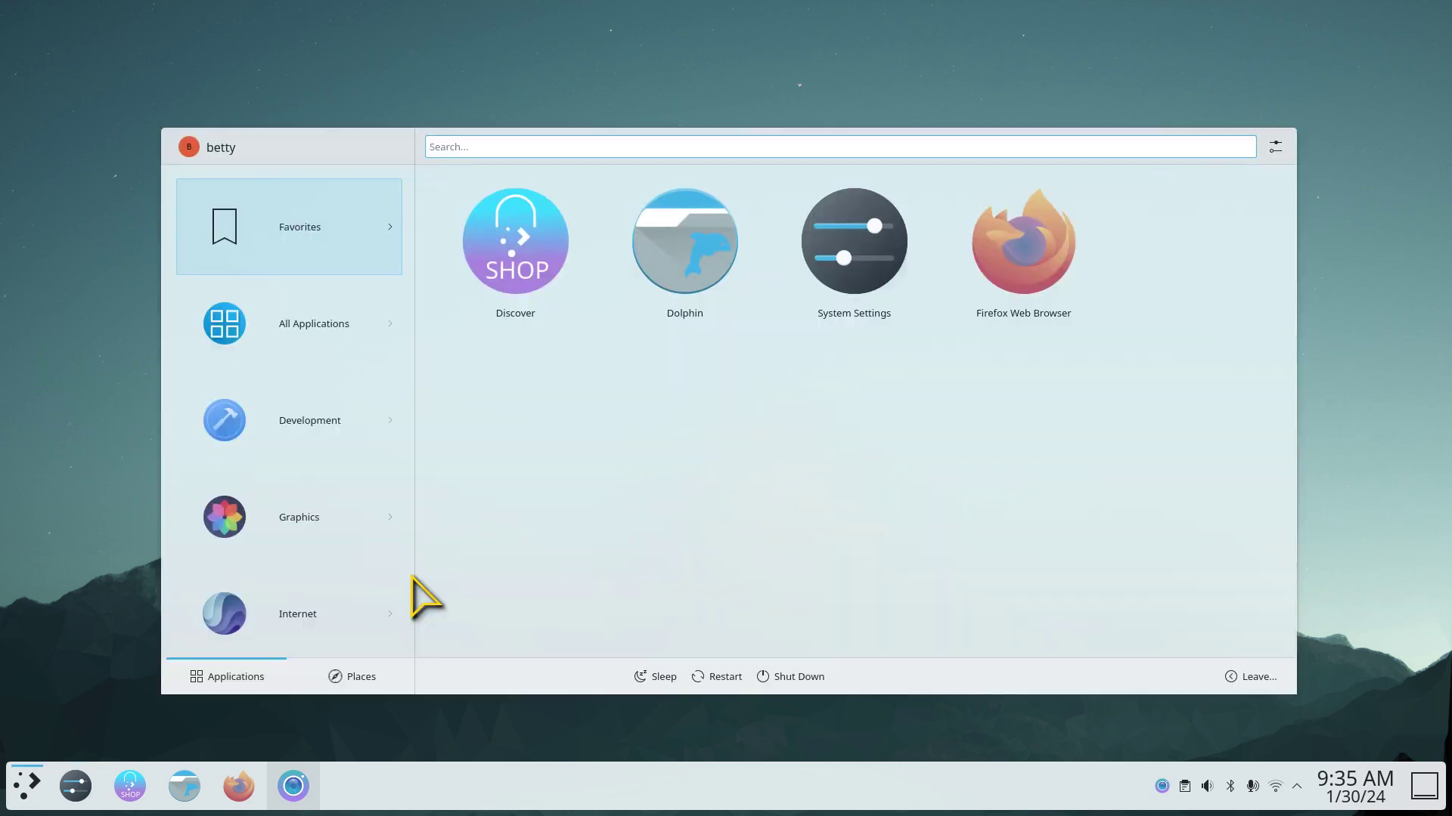
pyautogui.press('Escape')
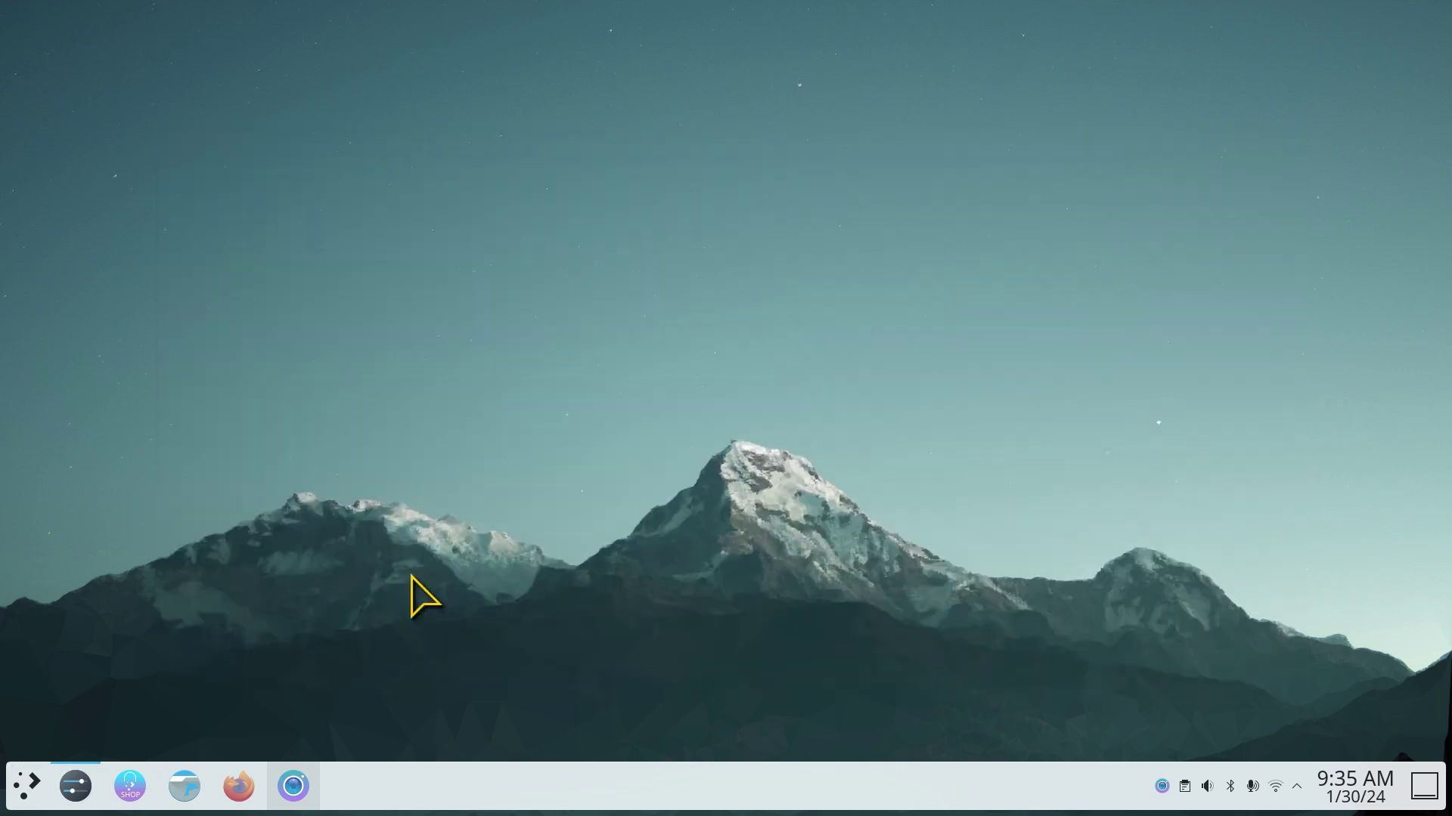
pyautogui.click(27, 786)
pyautogui.click(65, 616)
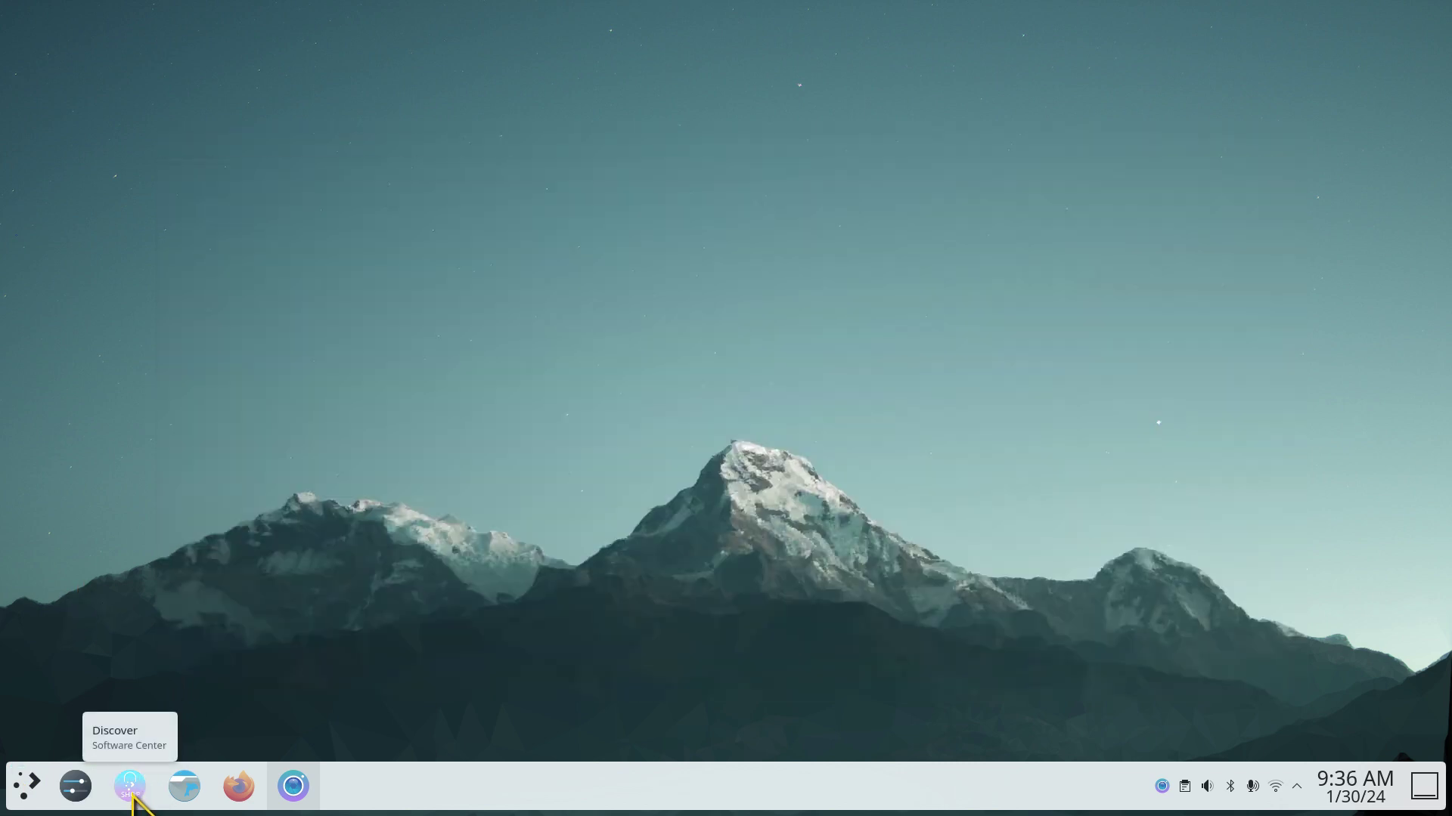
# Search Discover for "Resizable Application Launcher" and open its details page
pyautogui.click(131, 788)
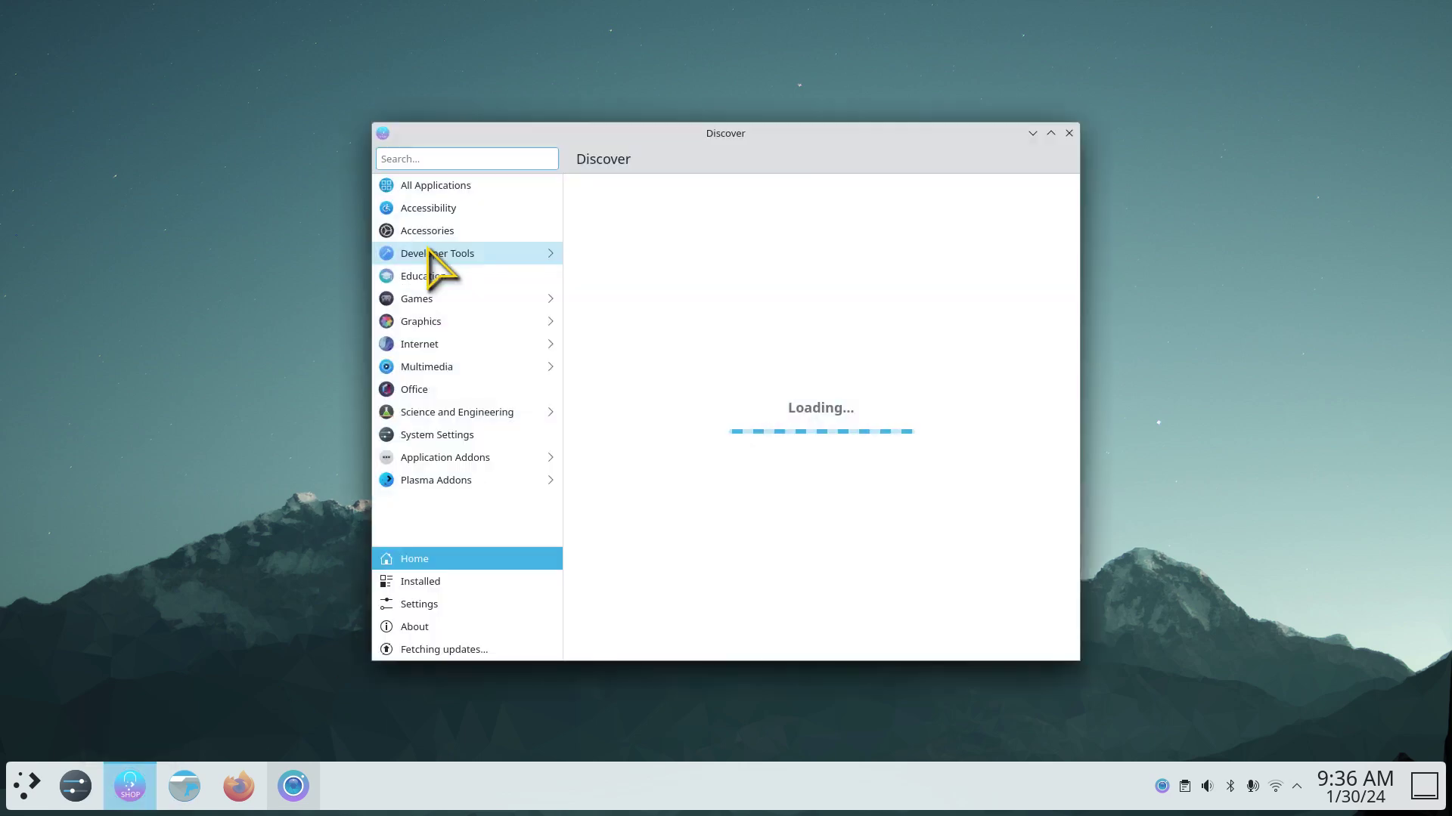
pyautogui.rightClick(414, 155)
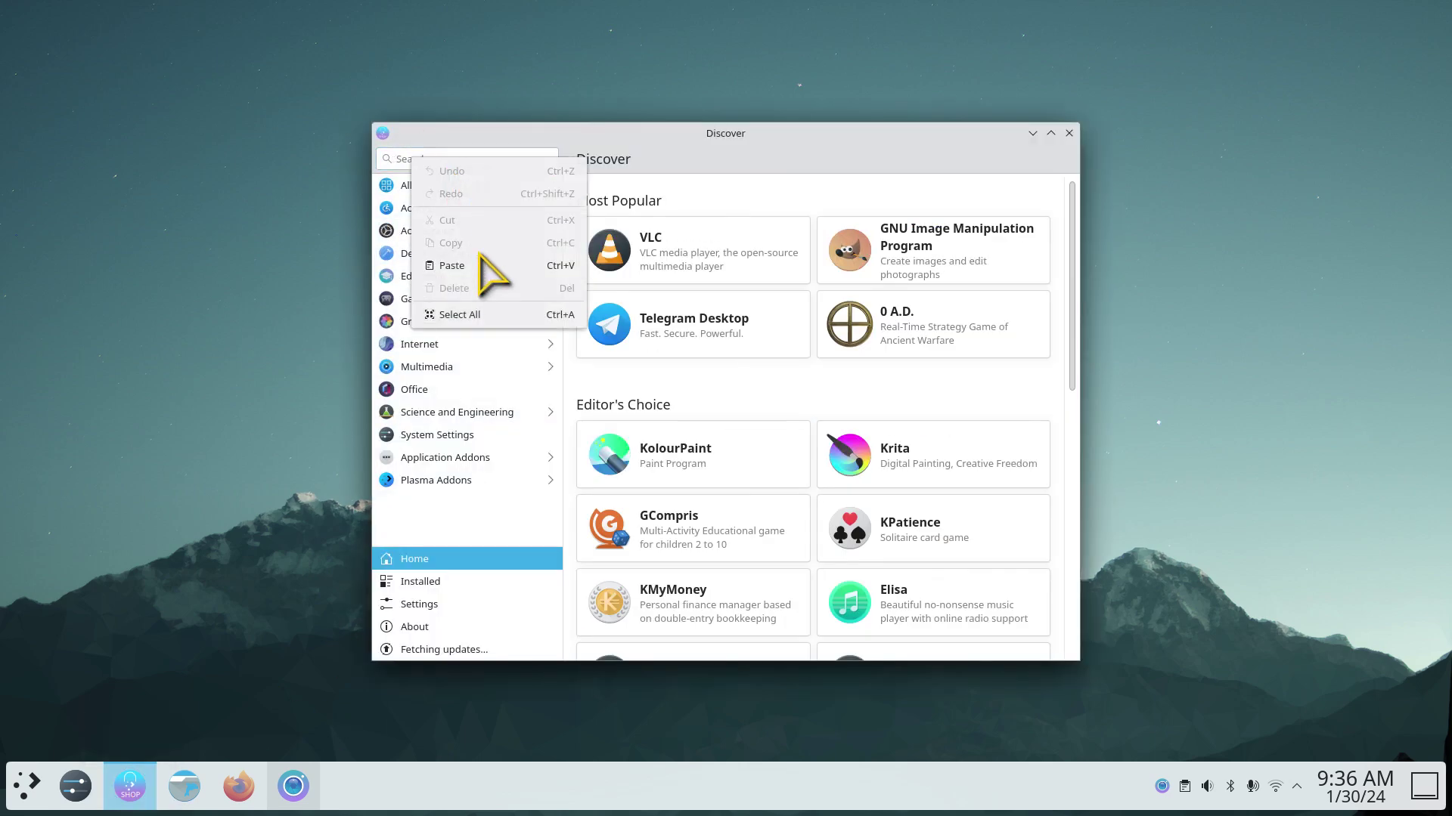
pyautogui.click(479, 265)
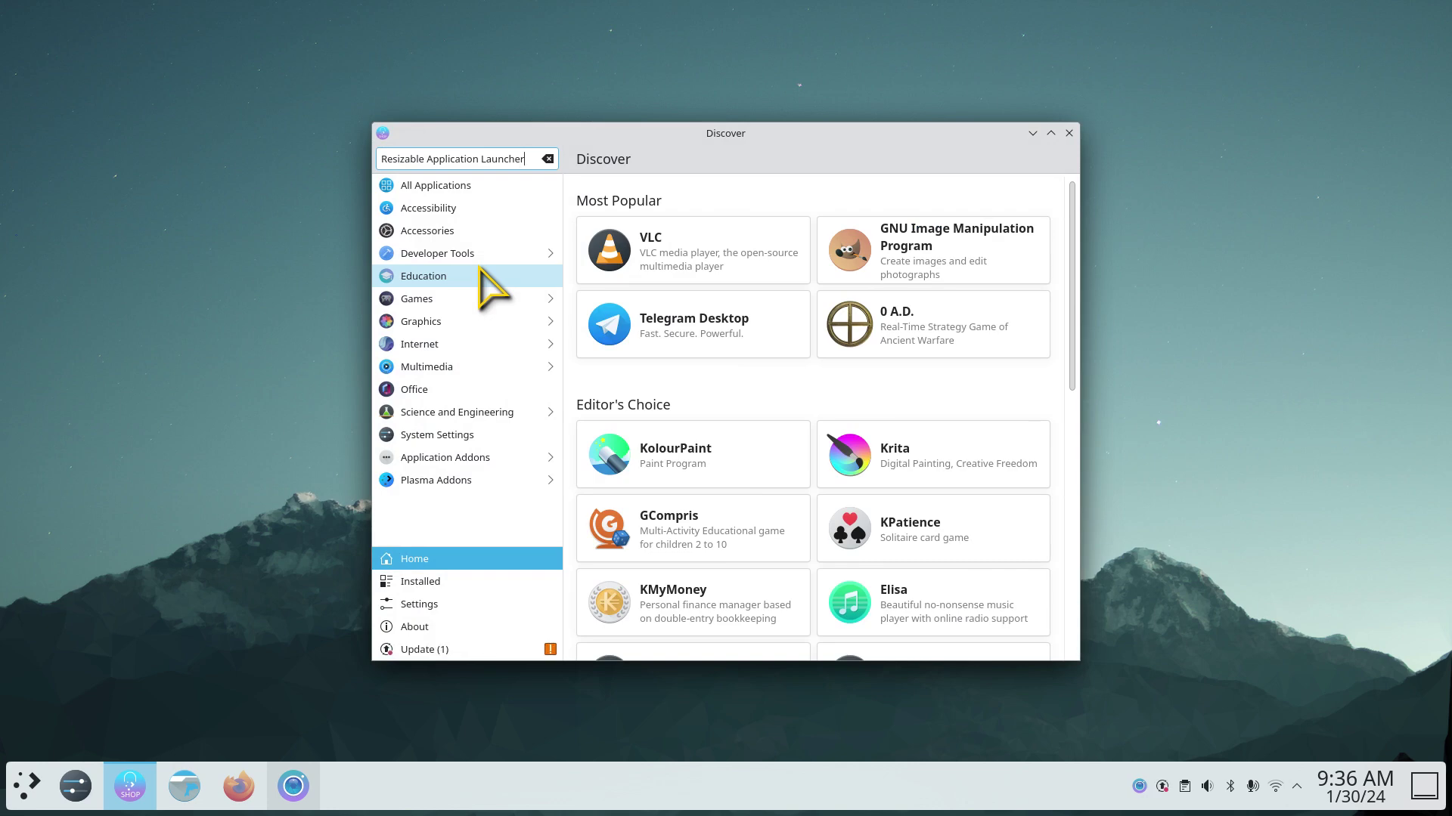
pyautogui.press('Return')
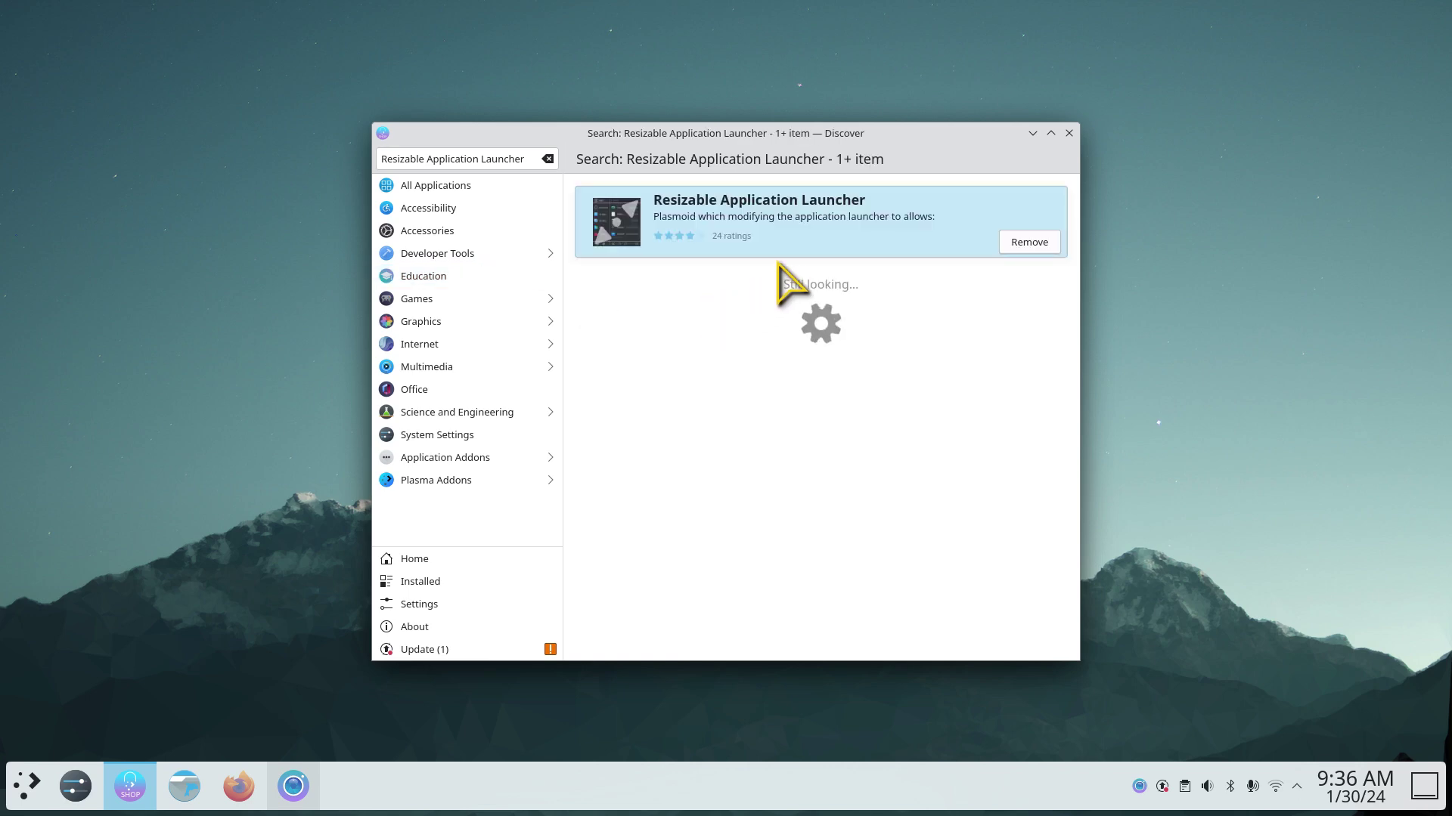
pyautogui.click(809, 226)
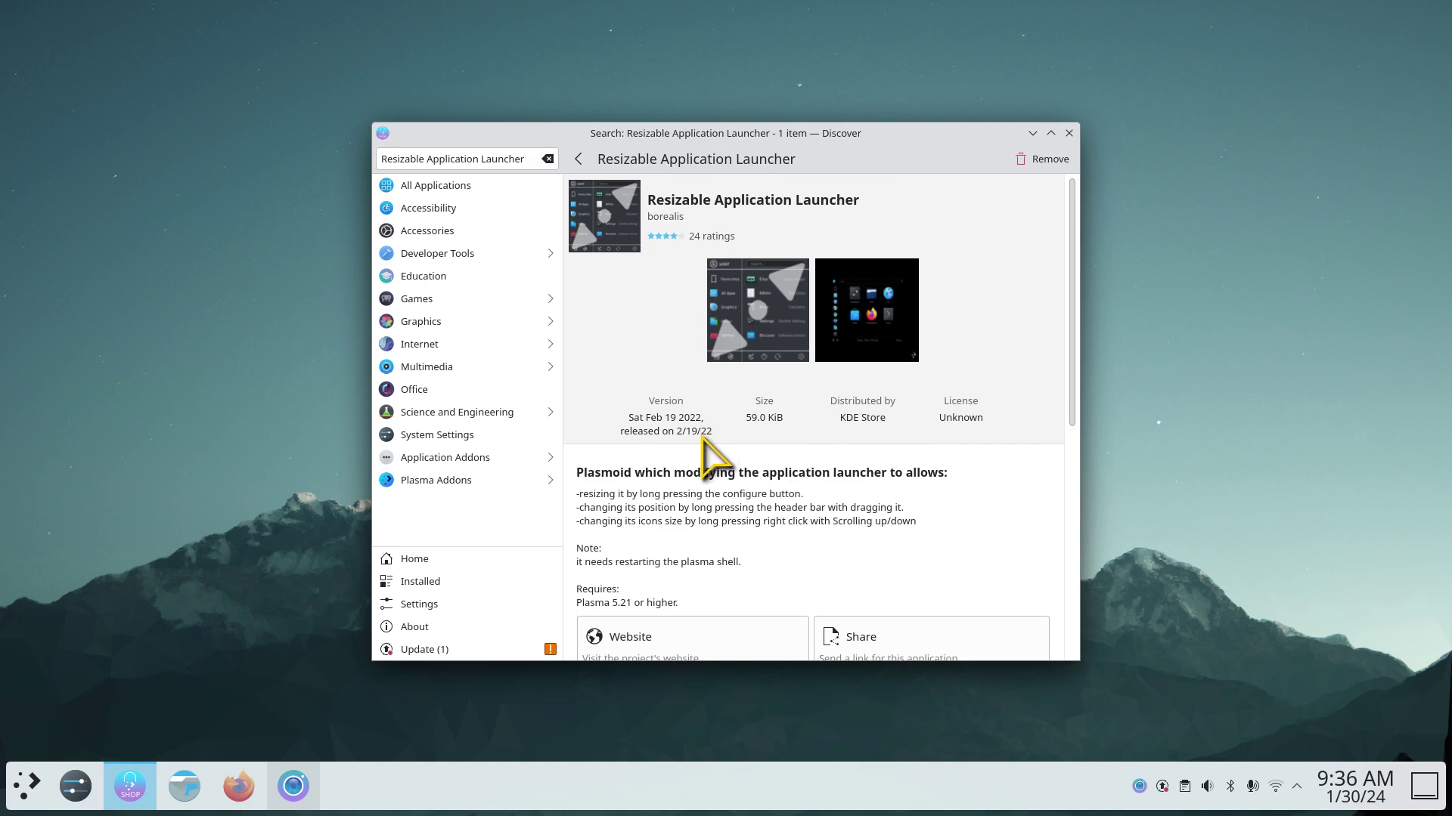
# Read the Resizable Application Launcher's description, restart note and requirements, and close Discover
pyautogui.scroll(-2, 707, 453)
pyautogui.click(633, 541)
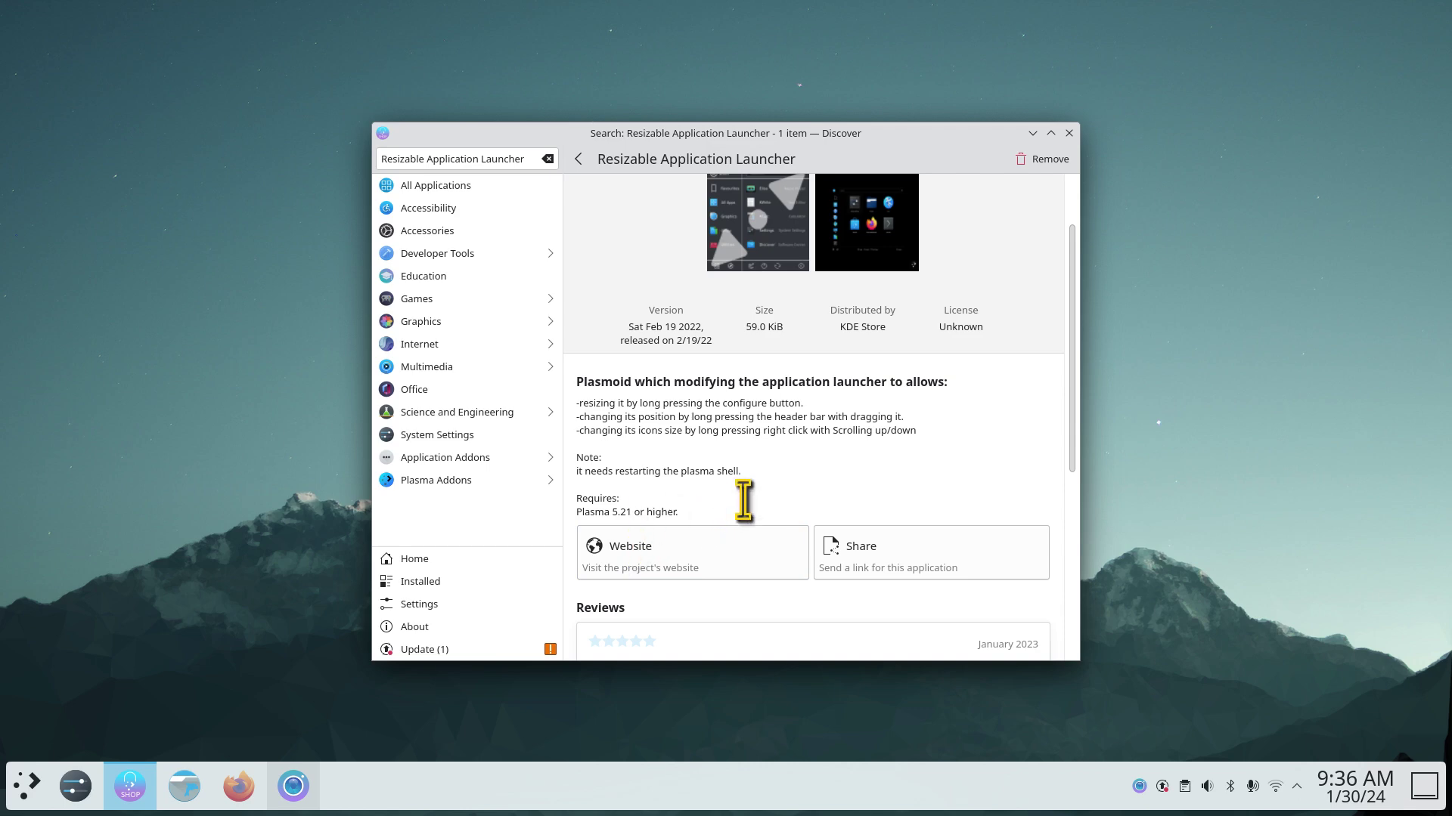
pyautogui.scroll(2, 743, 500)
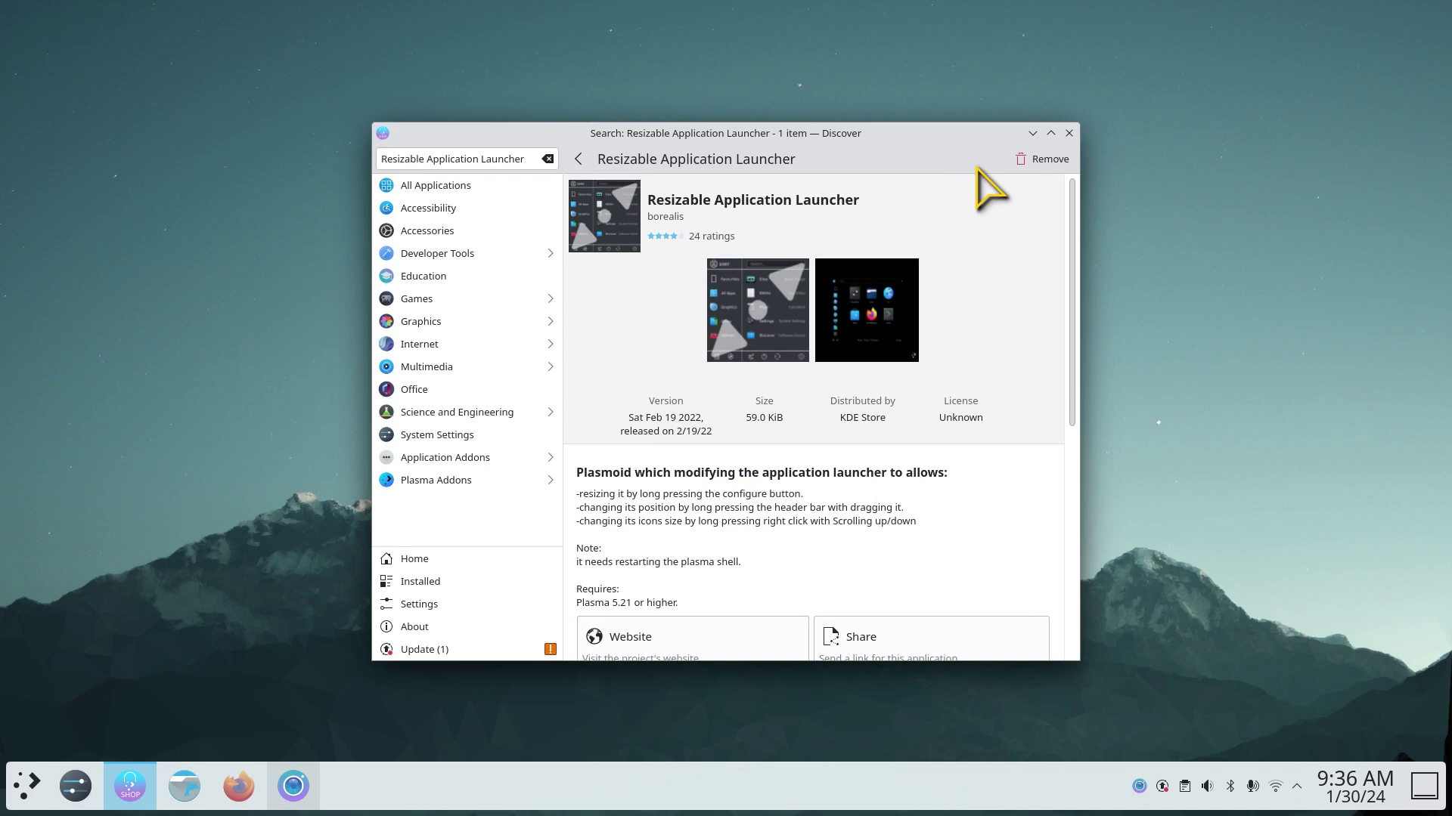
pyautogui.click(1069, 133)
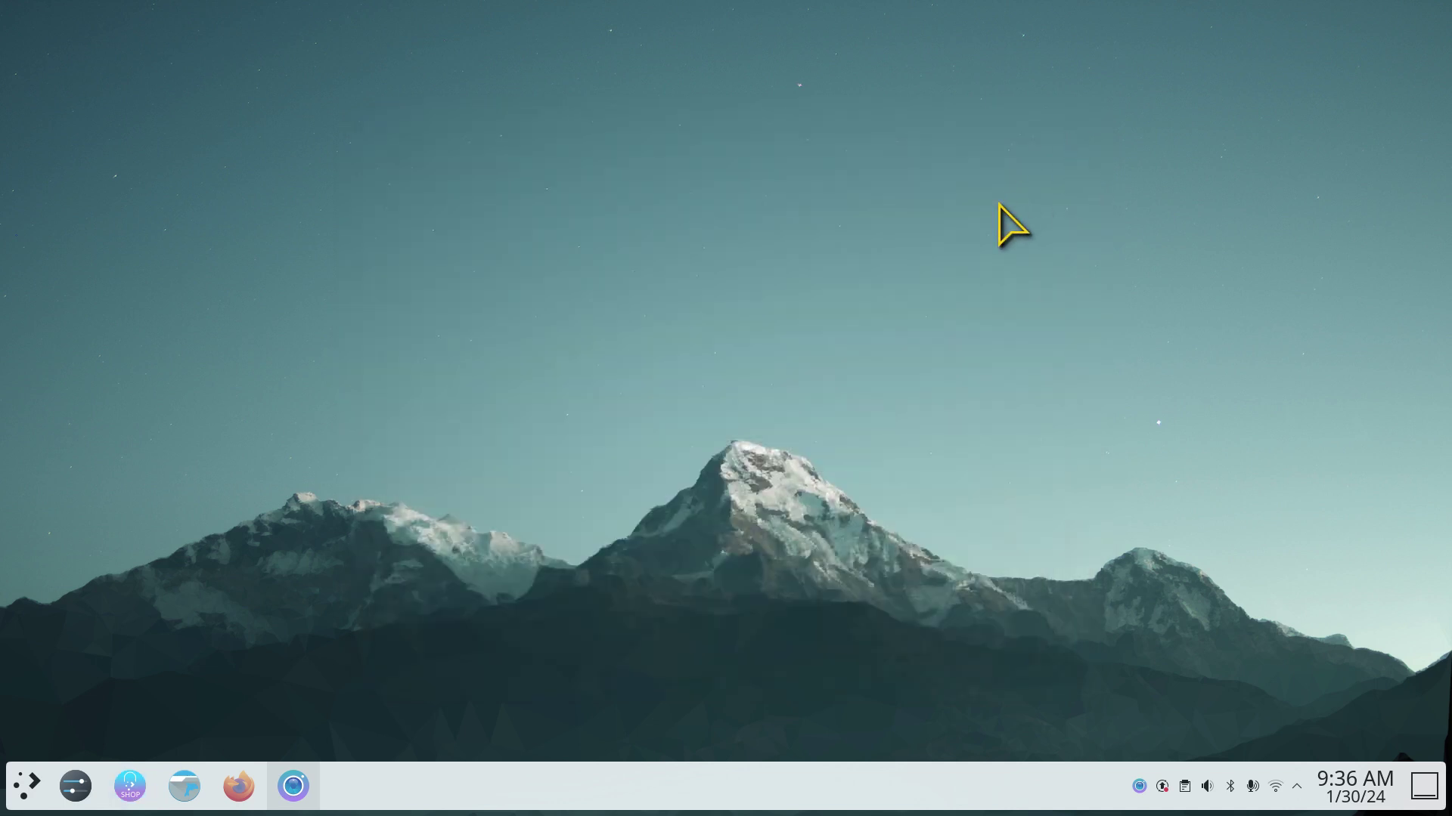
# View the General settings of the application launcher and close them without changes
pyautogui.press('super')
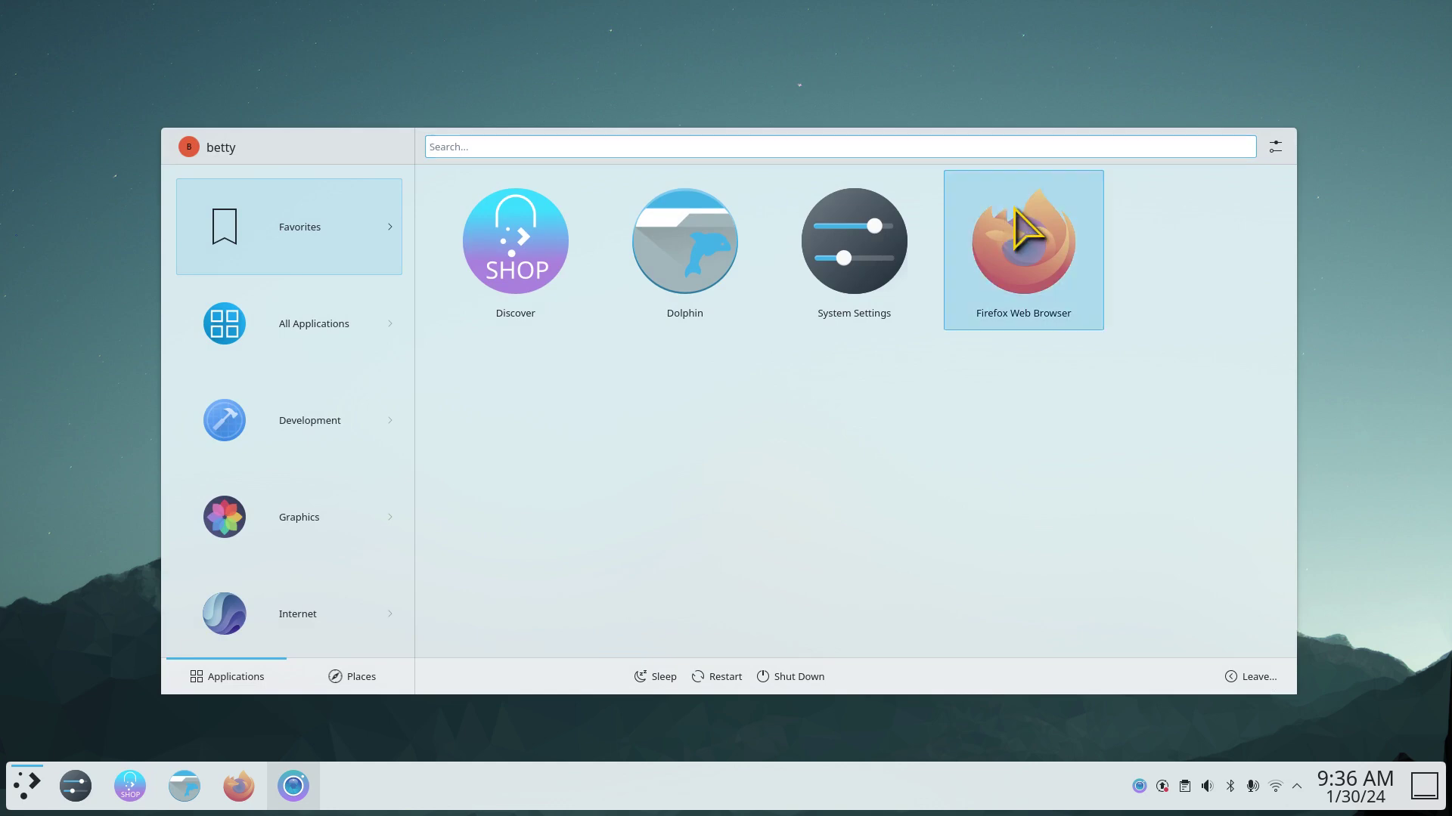
pyautogui.click(1276, 147)
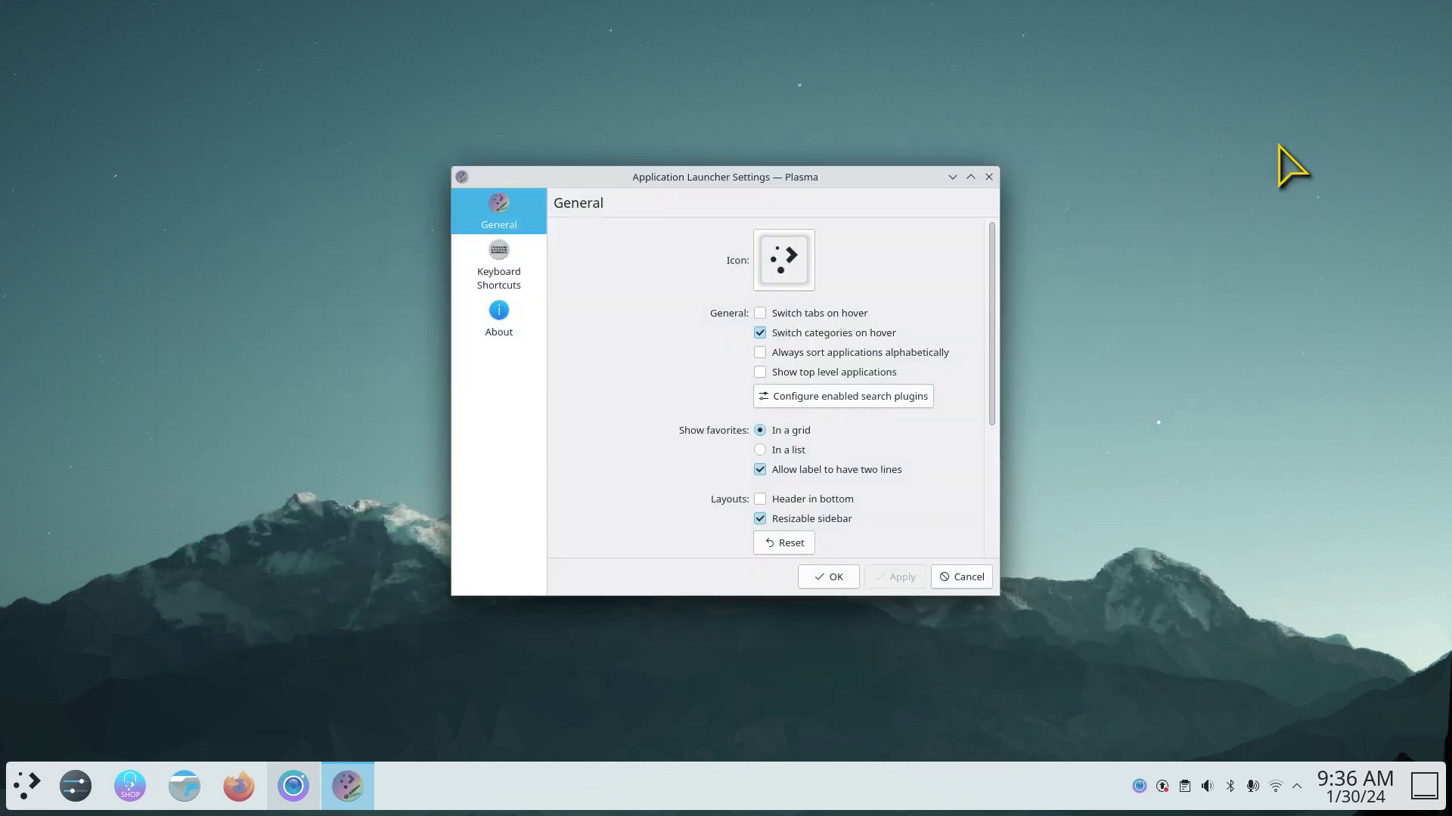
pyautogui.click(989, 177)
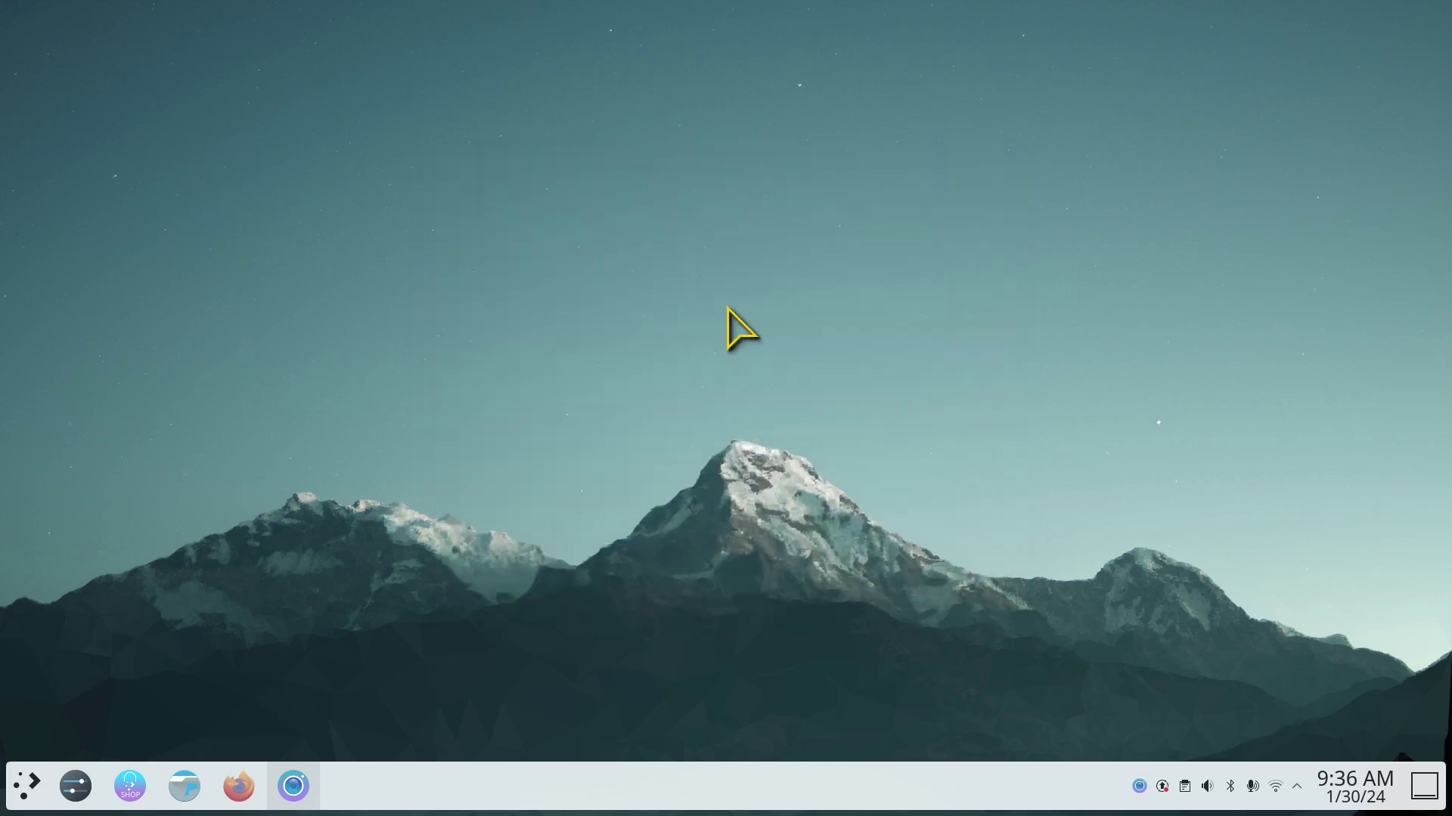
# View the alternative widgets offered for the application launcher and dismiss the list without switching
pyautogui.rightClick(23, 790)
pyautogui.click(92, 704)
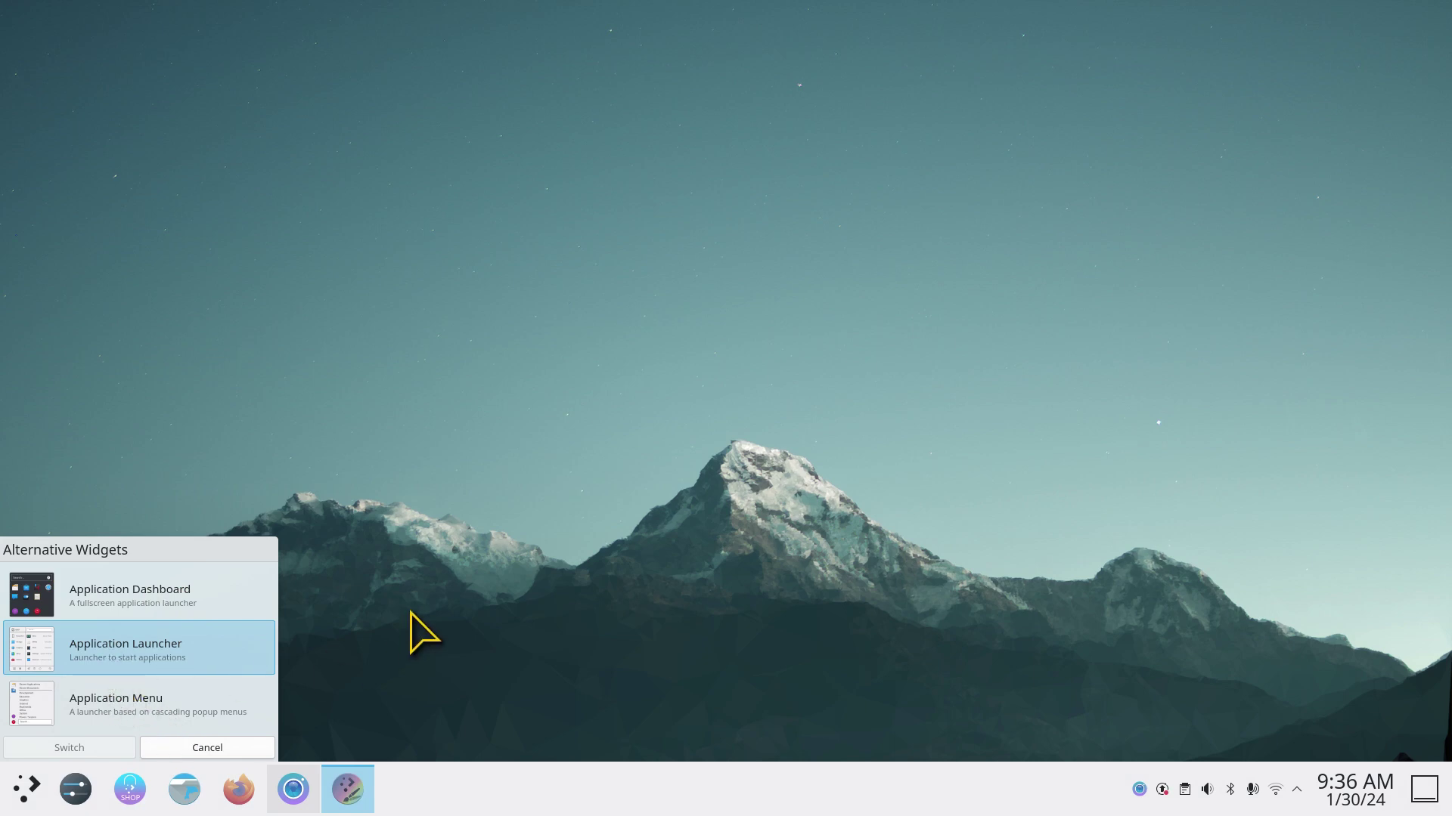
pyautogui.click(230, 749)
# Set the application launcher's configuration button action to open System Settings and save the change
pyautogui.rightClick(33, 785)
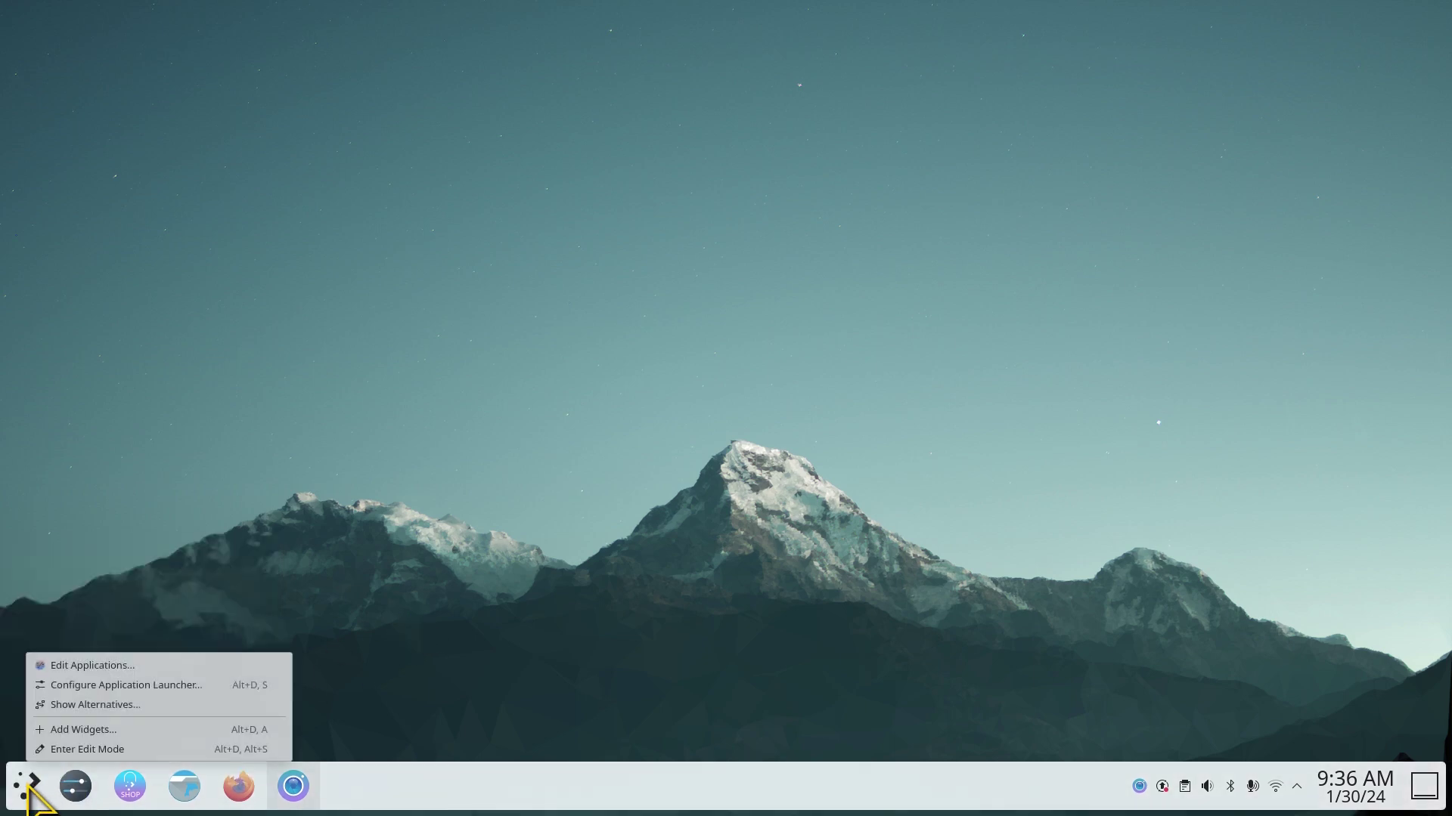
pyautogui.click(89, 685)
pyautogui.moveTo(991, 318); pyautogui.dragTo(976, 437)
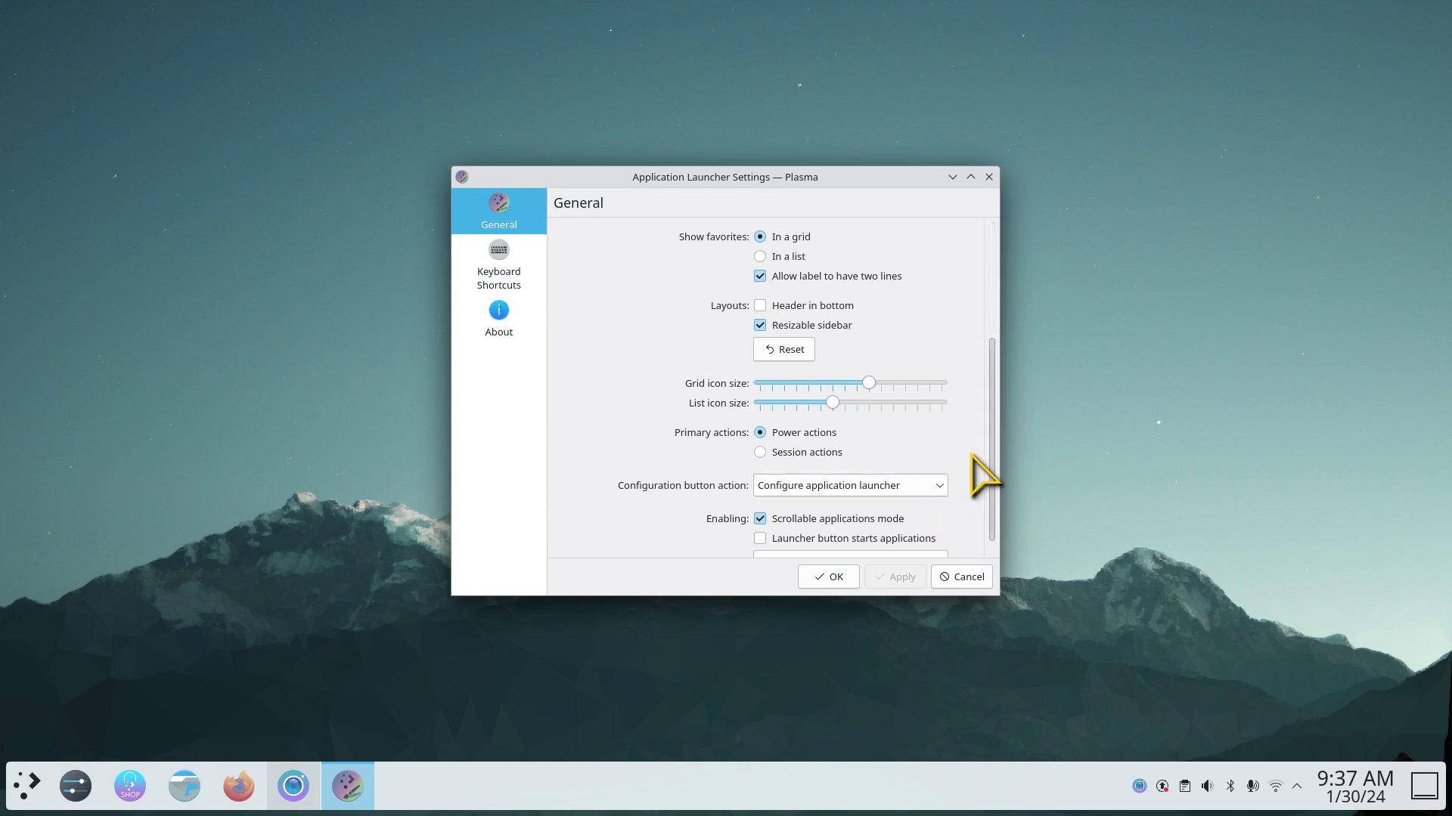
pyautogui.click(811, 490)
pyautogui.click(815, 529)
pyautogui.click(891, 579)
pyautogui.click(832, 578)
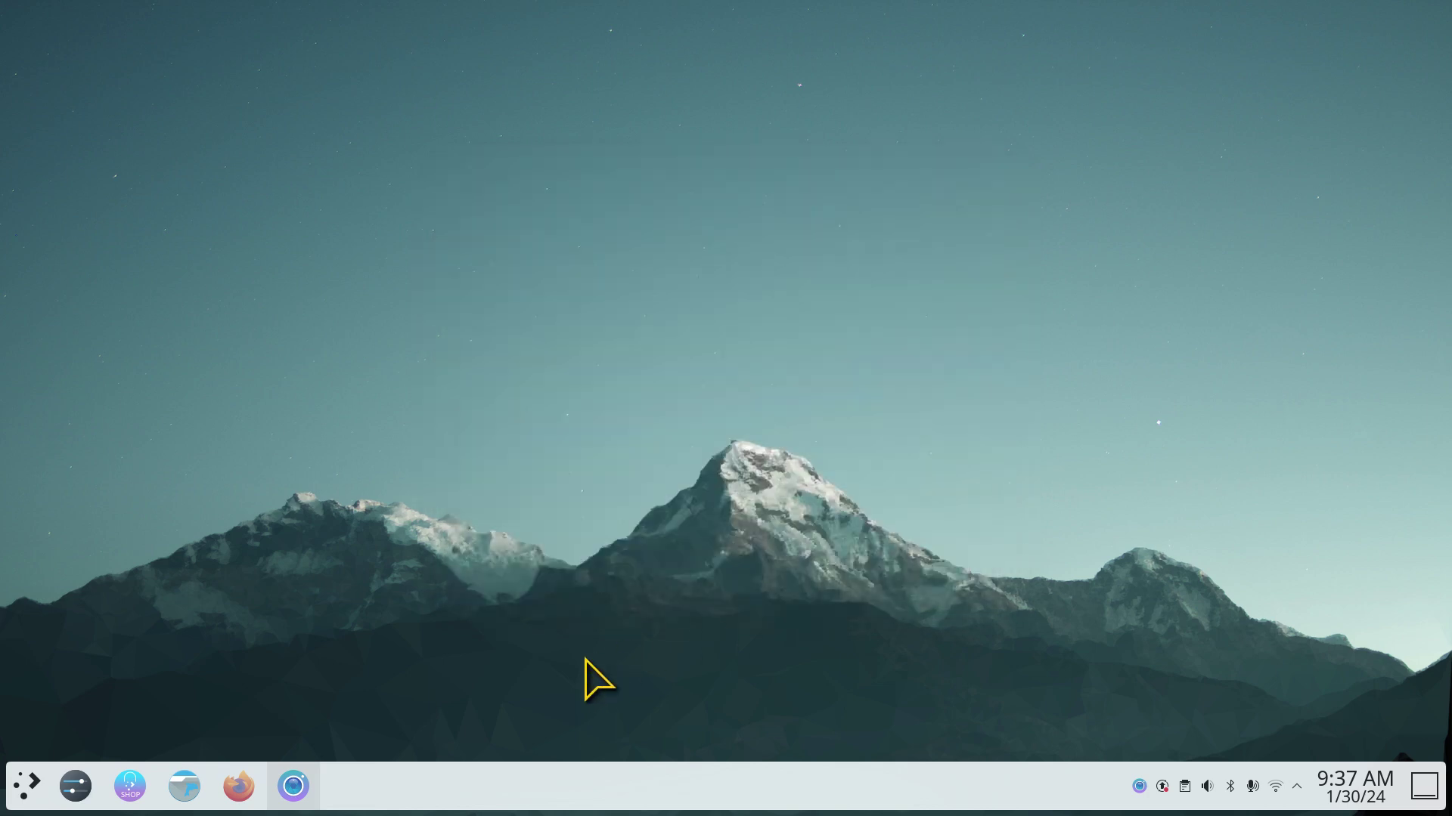
# Use the configuration button in the application launcher to bring up System Settings and close it again
pyautogui.click(31, 787)
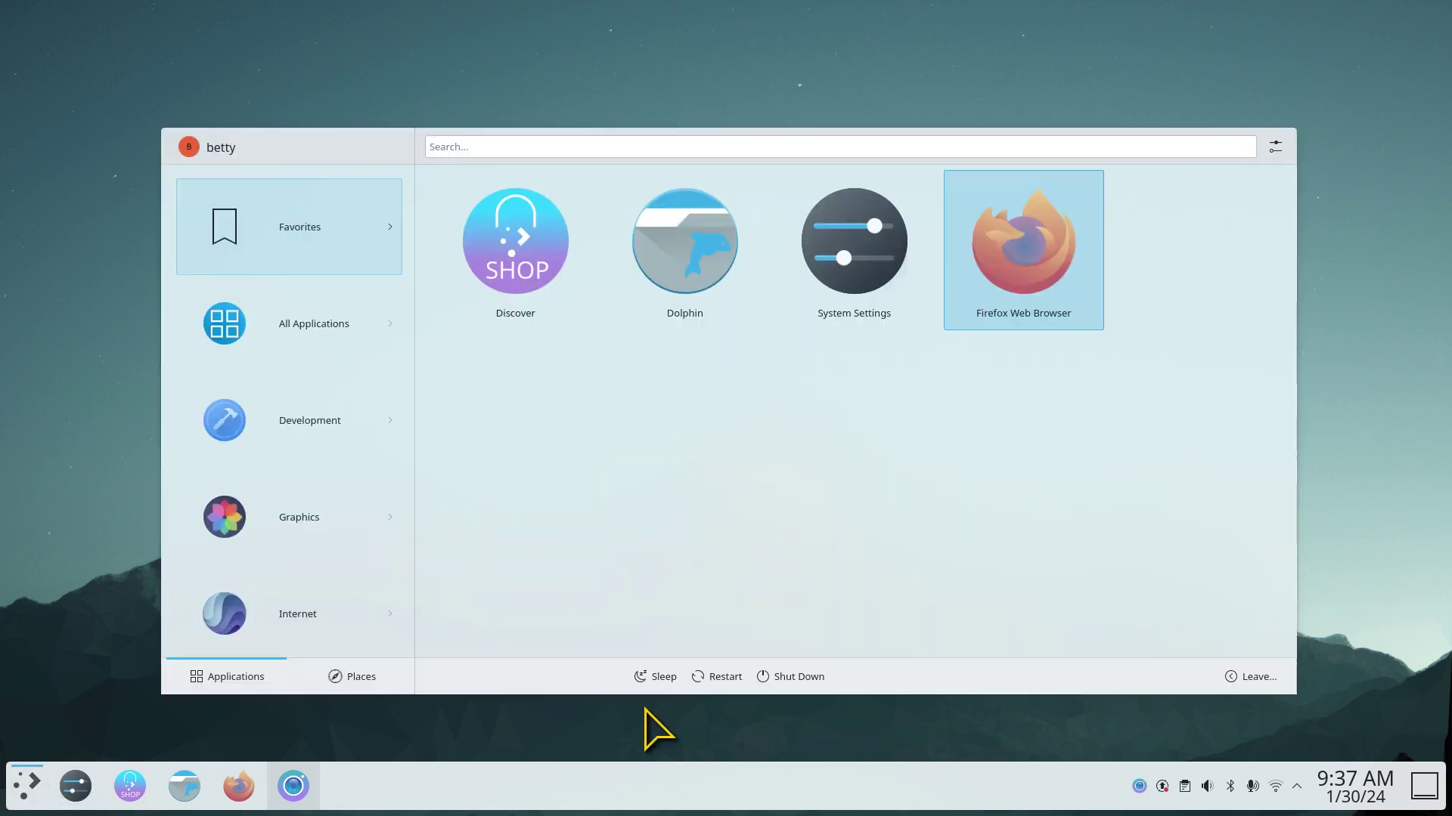
pyautogui.click(1276, 147)
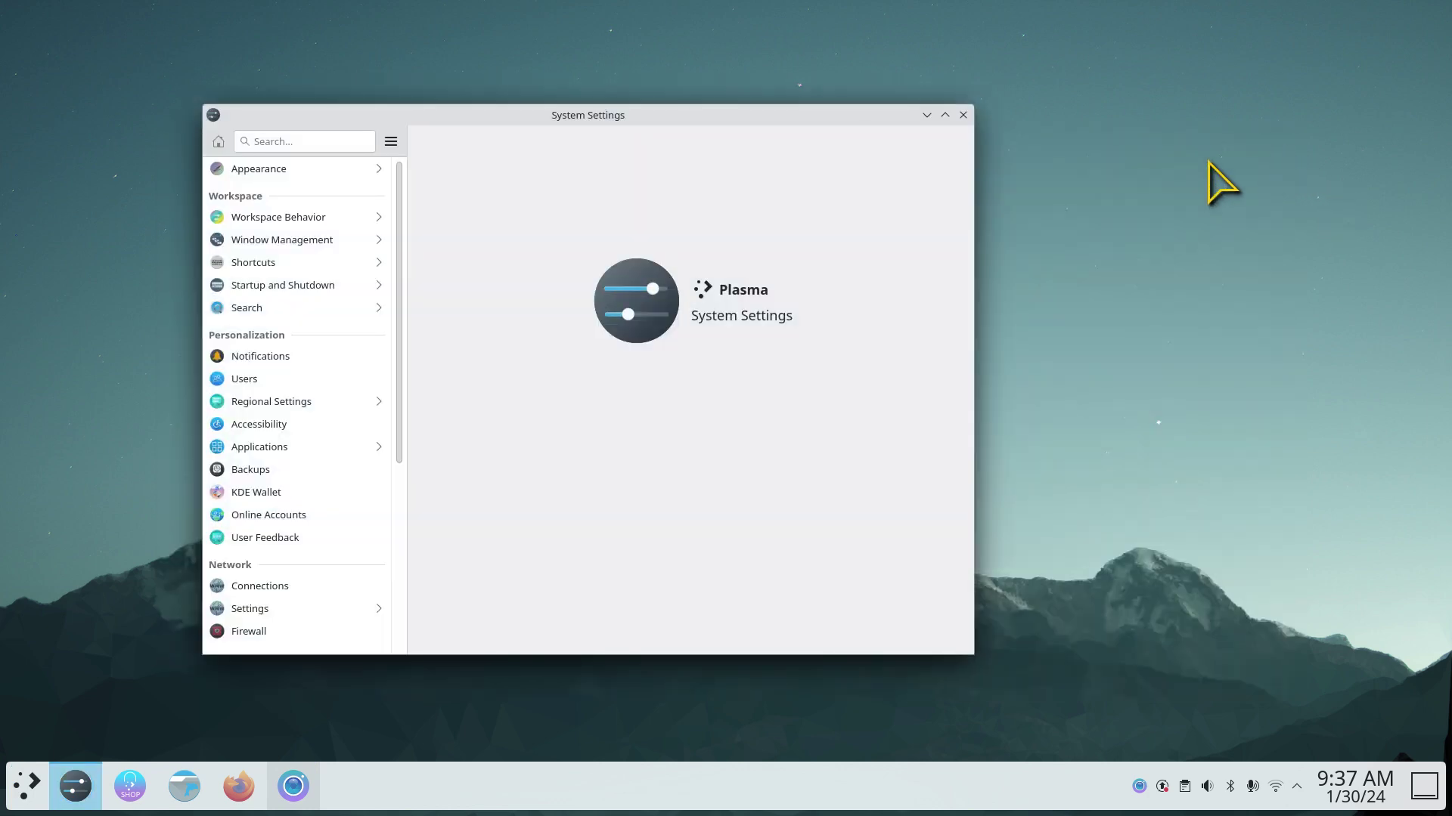
pyautogui.click(963, 115)
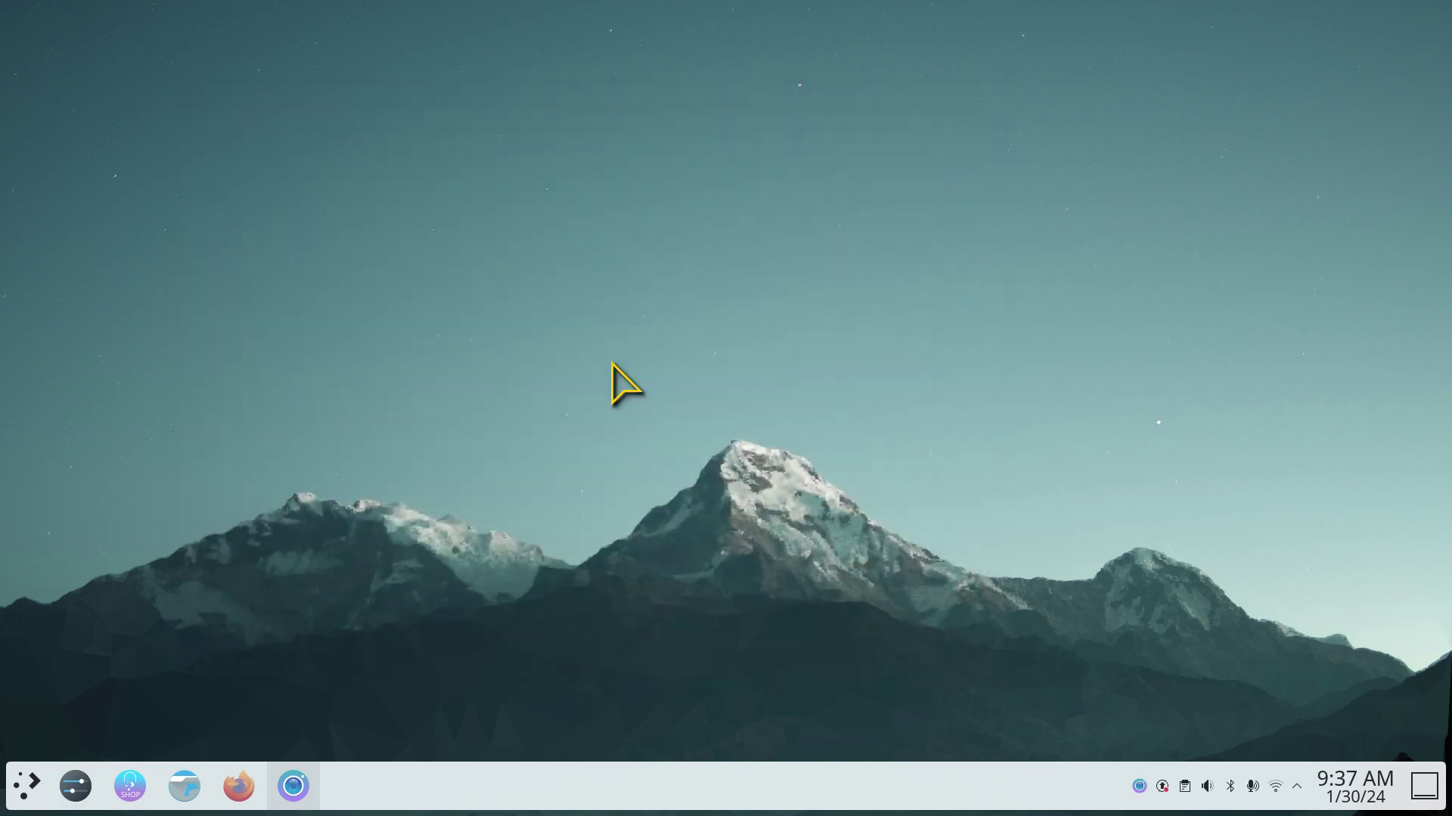
# Set the launcher's configuration button action to "Configure application launcher" and save the change
pyautogui.rightClick(18, 786)
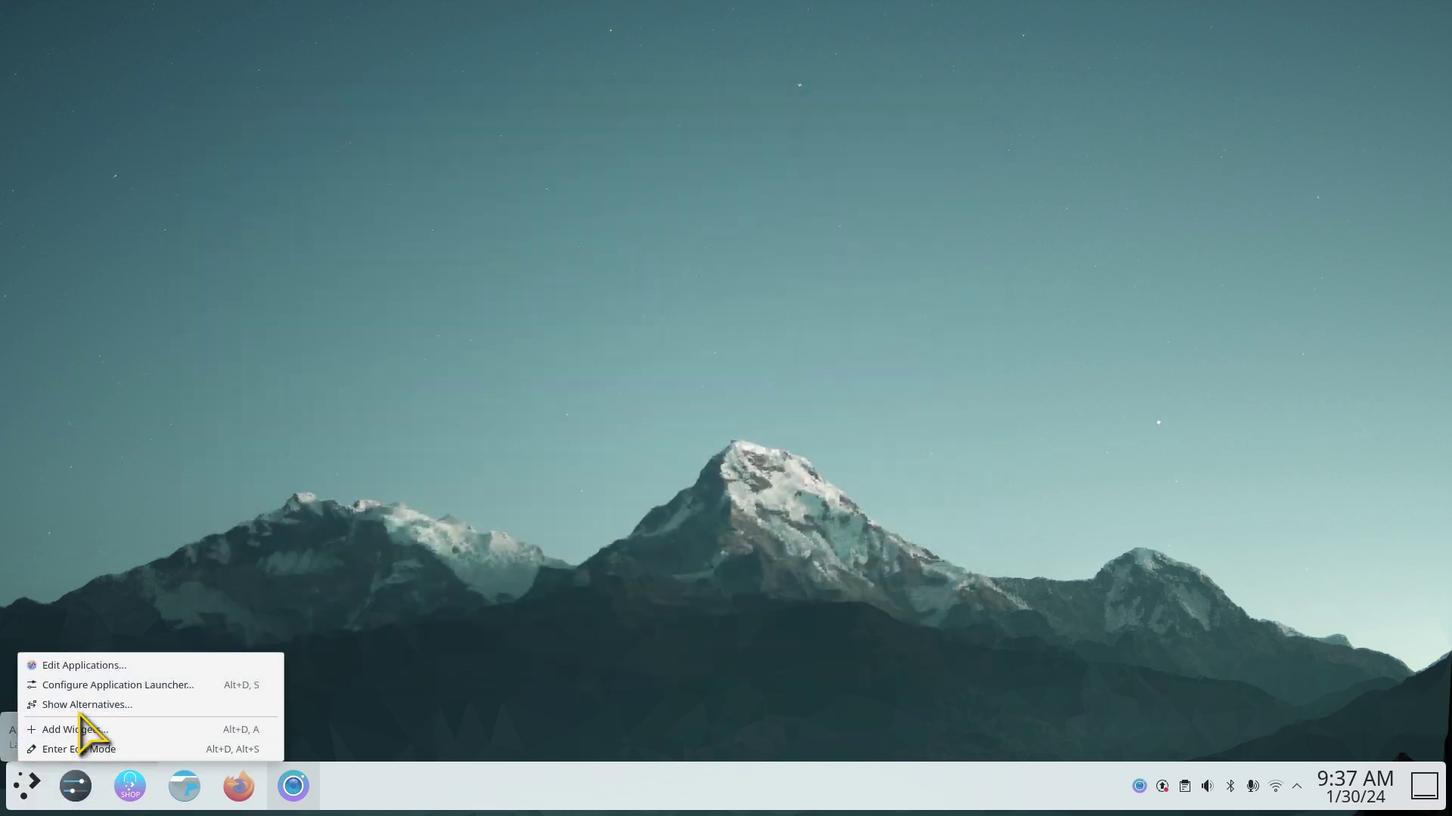
pyautogui.click(89, 686)
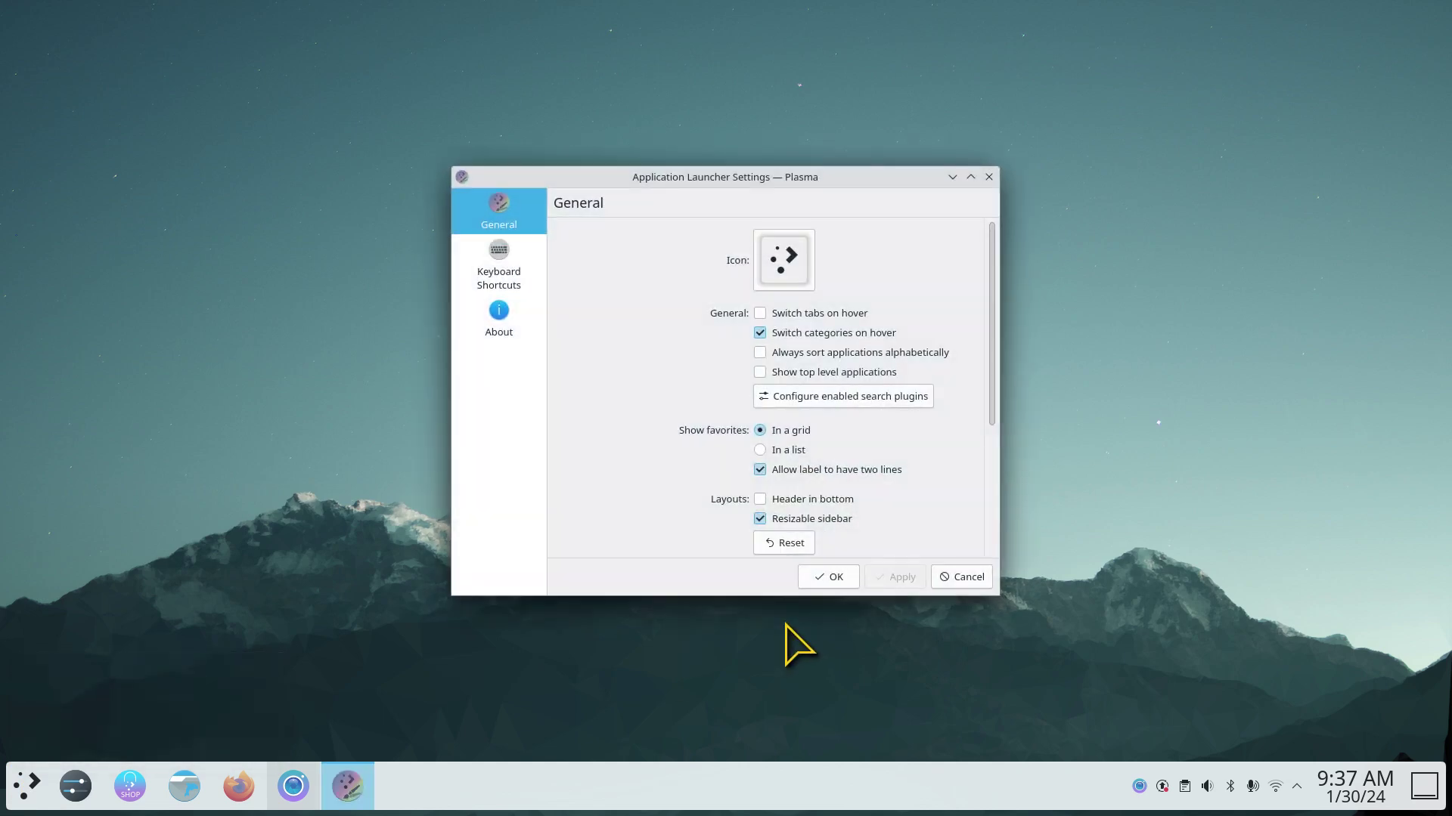
pyautogui.moveTo(992, 392); pyautogui.dragTo(982, 512)
pyautogui.click(866, 469)
pyautogui.click(862, 488)
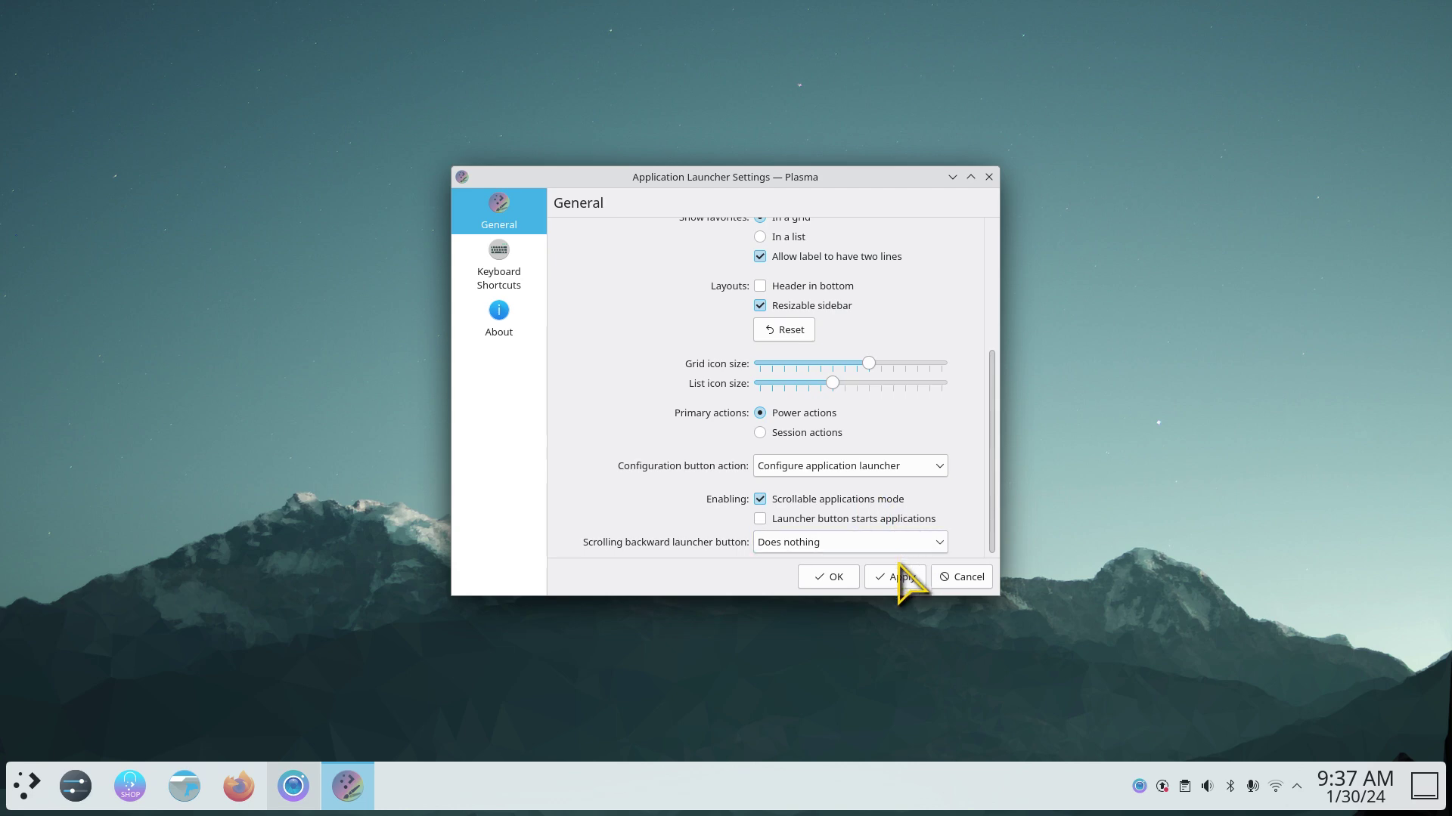
pyautogui.click(831, 579)
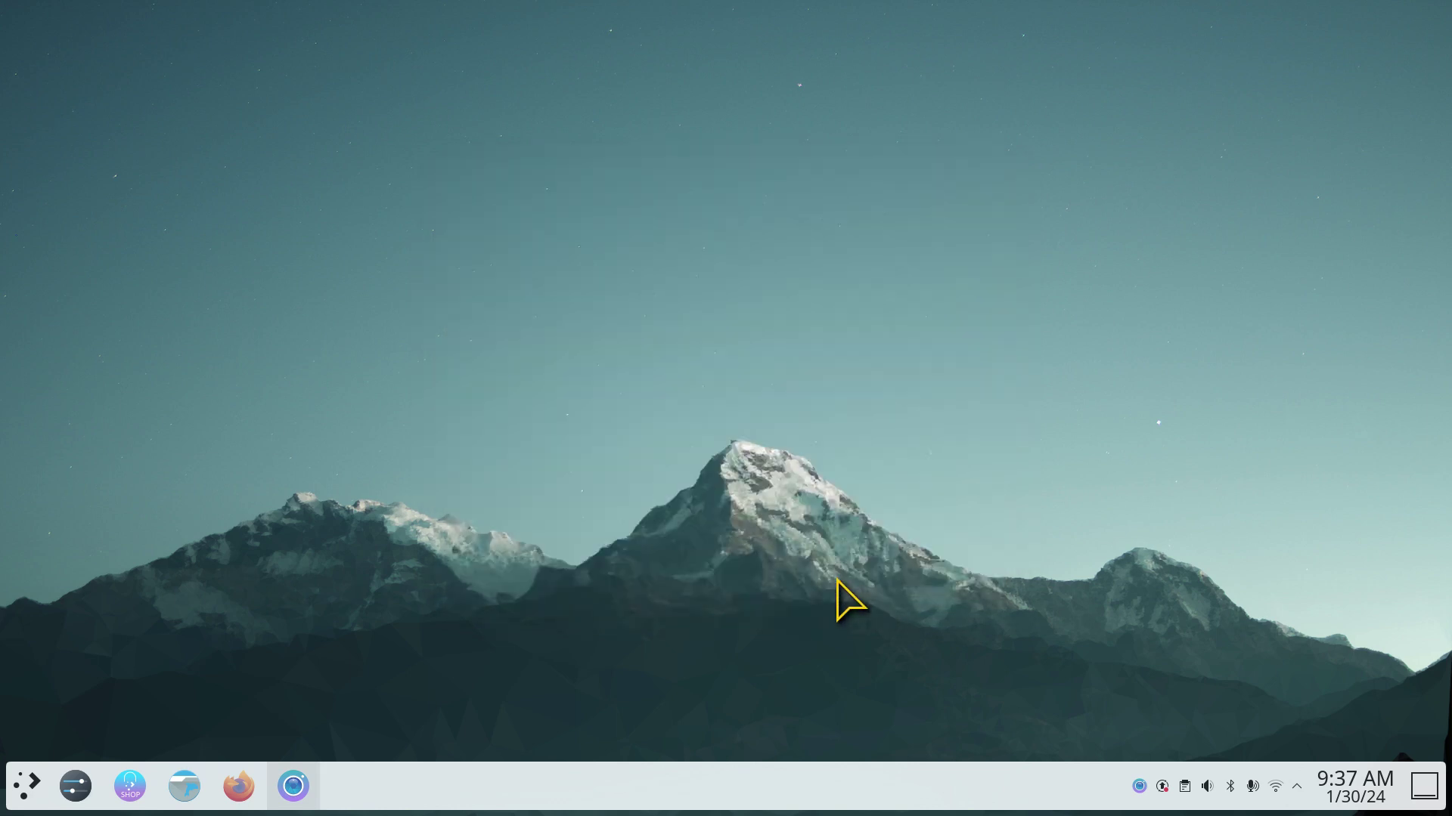
# Test the launcher's configuration button by opening the Application Launcher Settings from it, and cancel the settings without changes
pyautogui.click(19, 780)
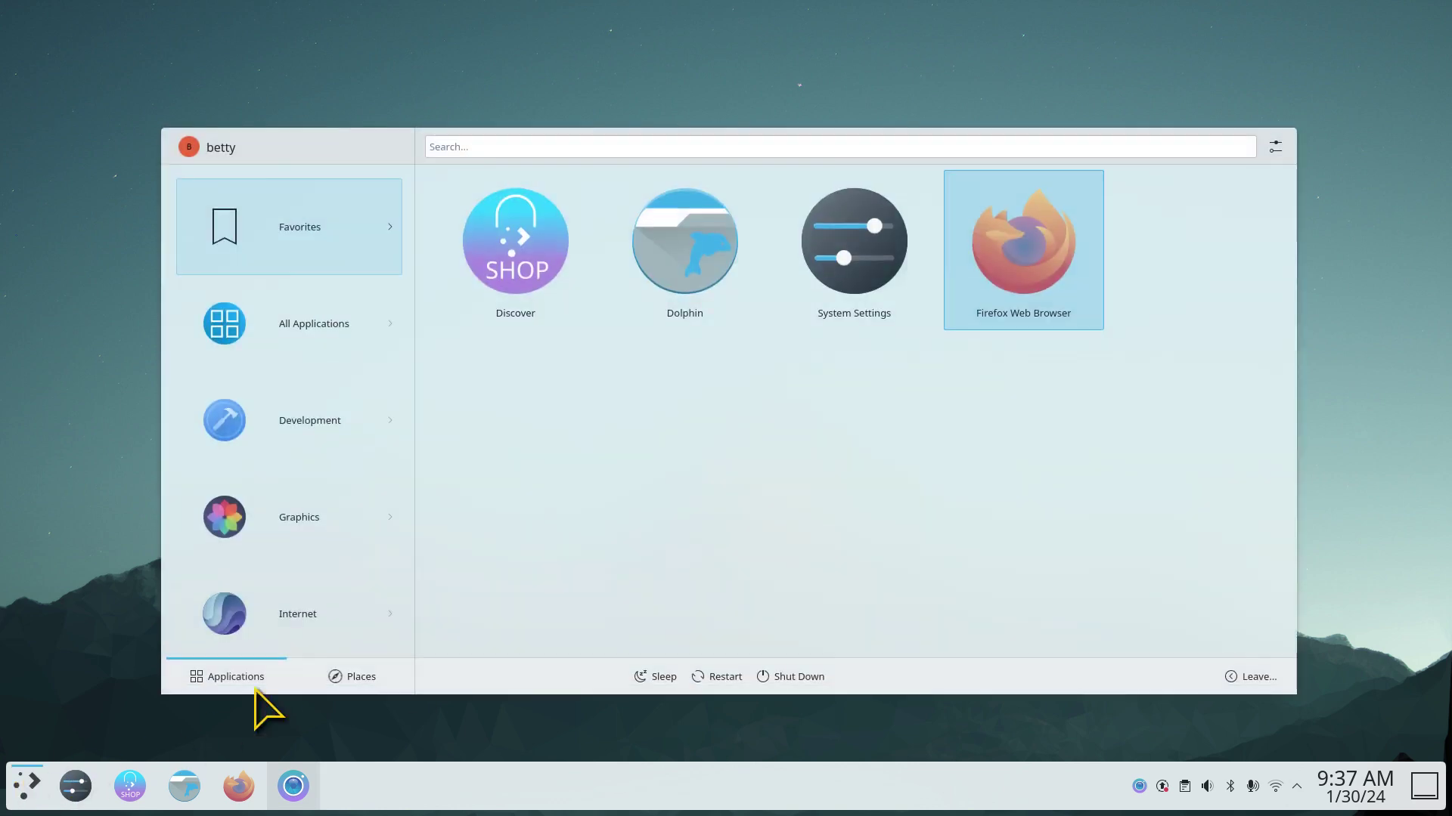
pyautogui.click(395, 727)
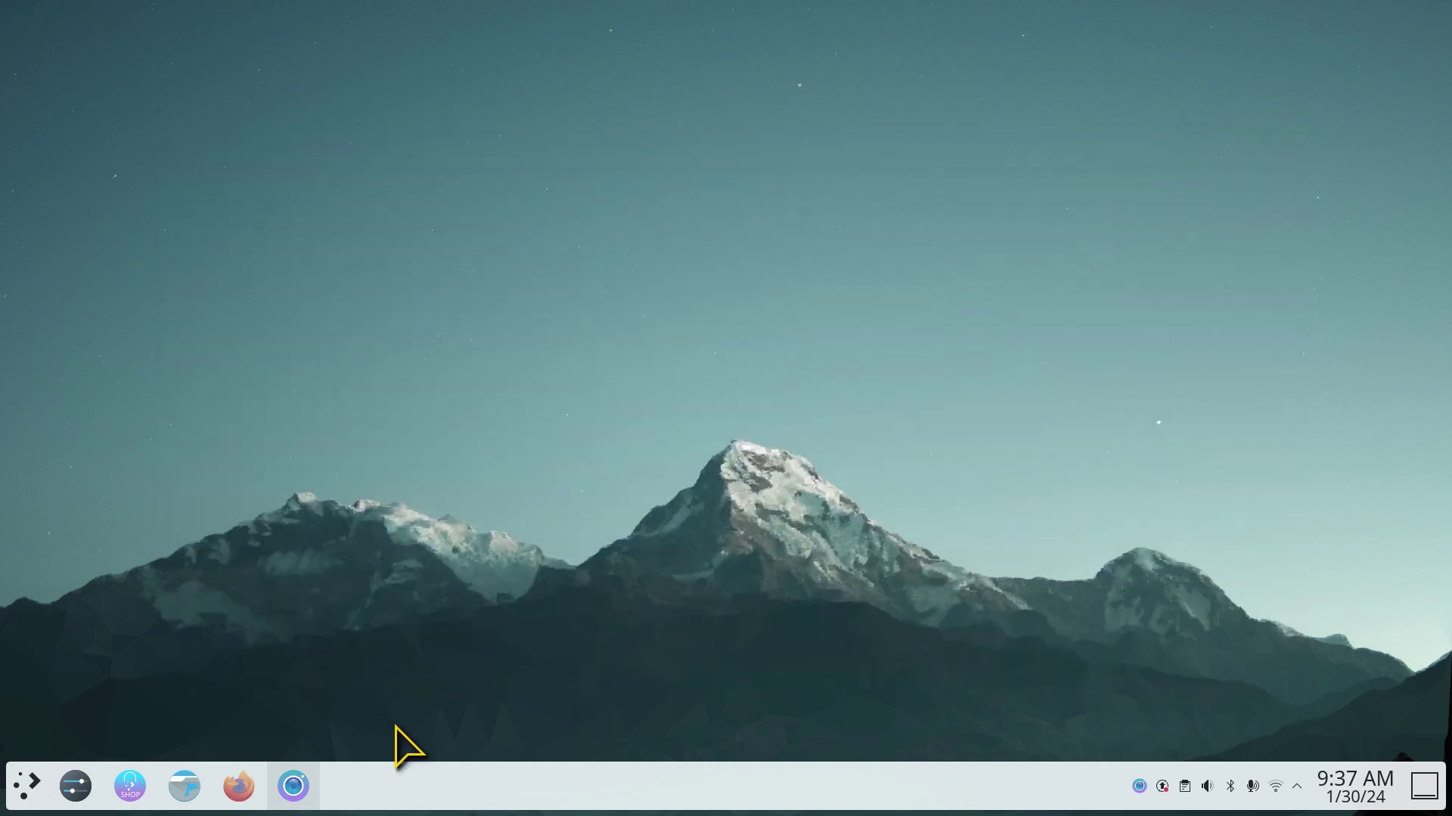
pyautogui.press('super')
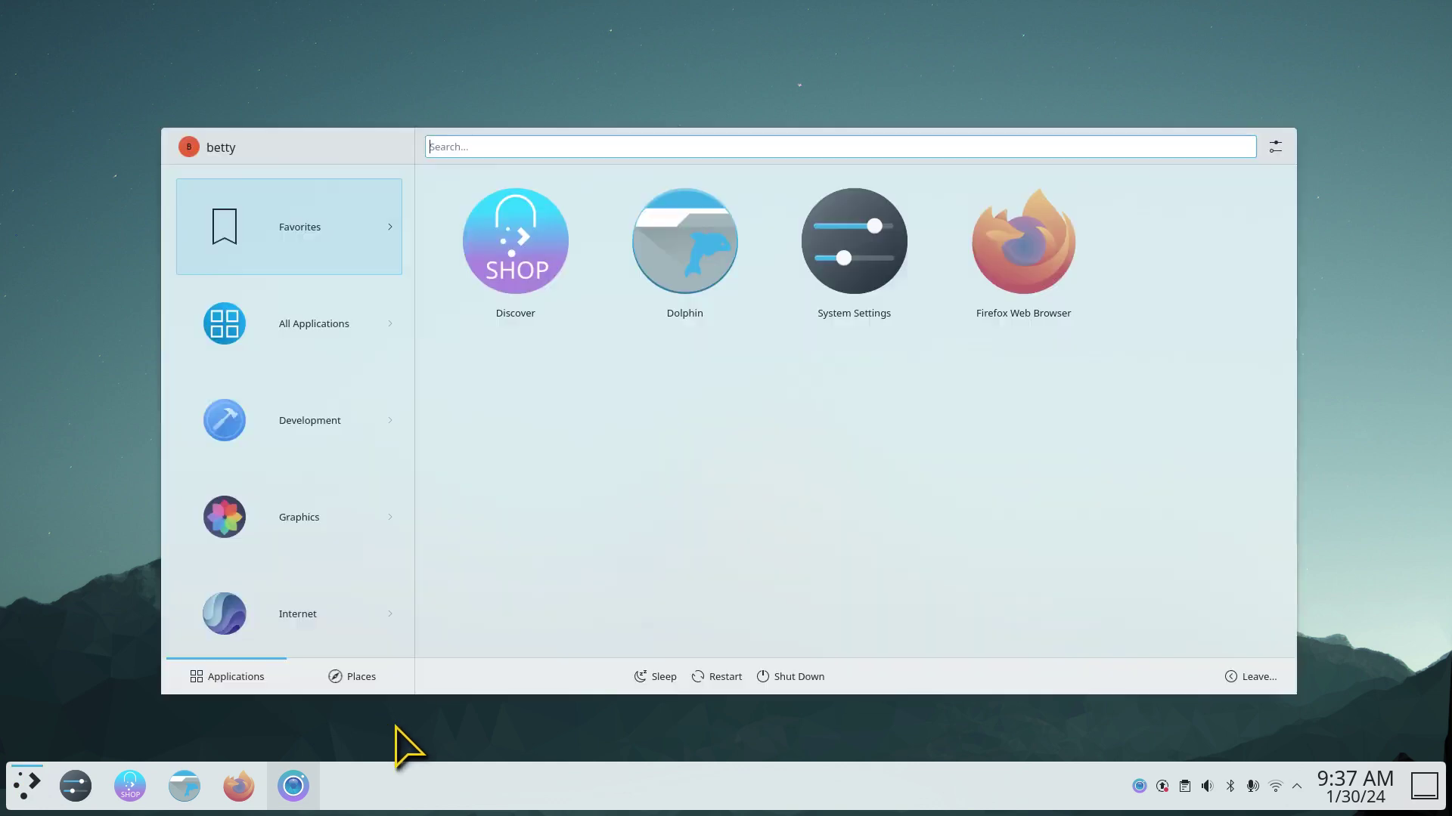
pyautogui.click(1275, 146)
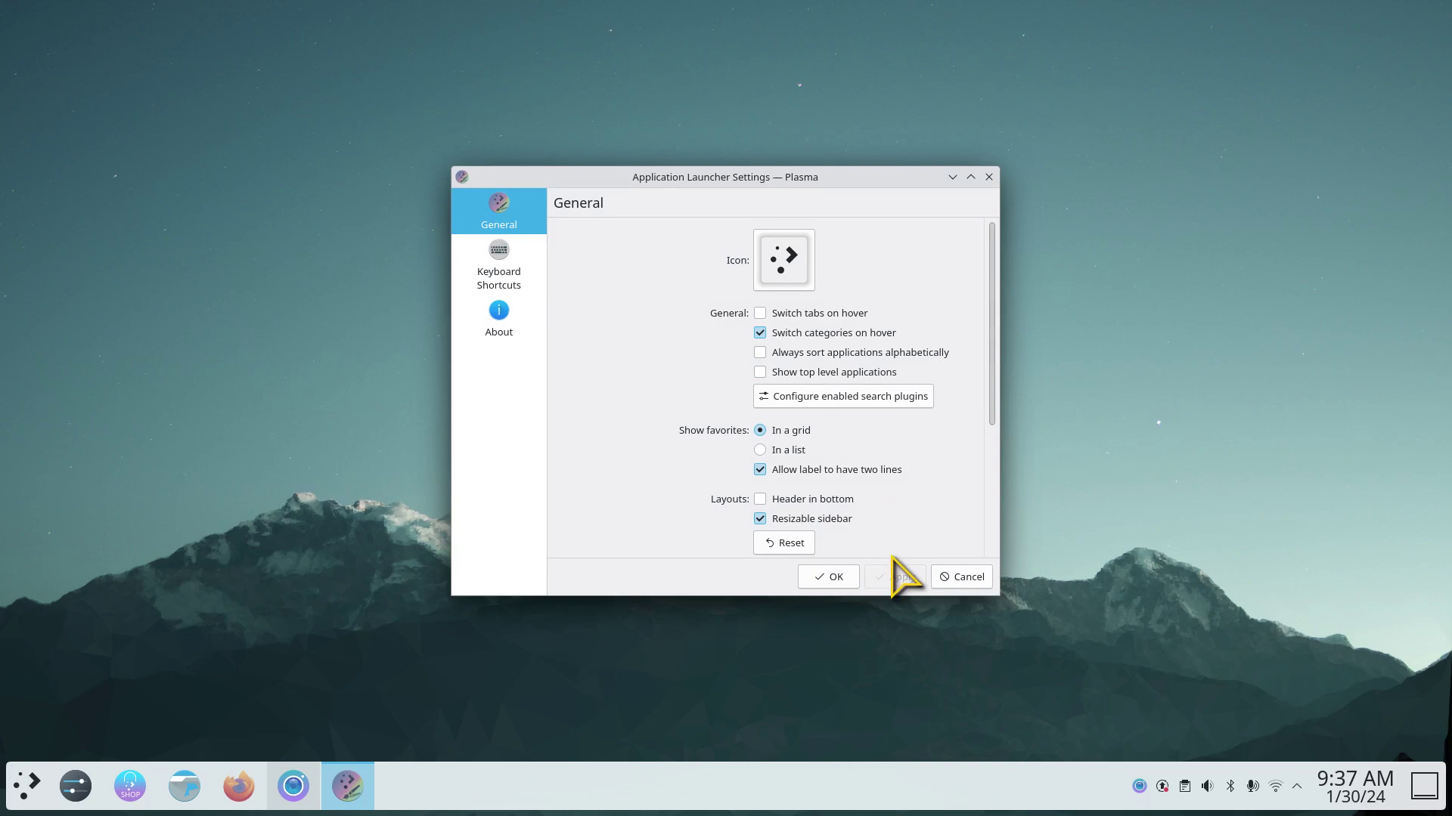
pyautogui.click(959, 576)
# Narrow the launcher's sidebar slightly and set both the grid and list icon sizes to their minimum
pyautogui.press('super')
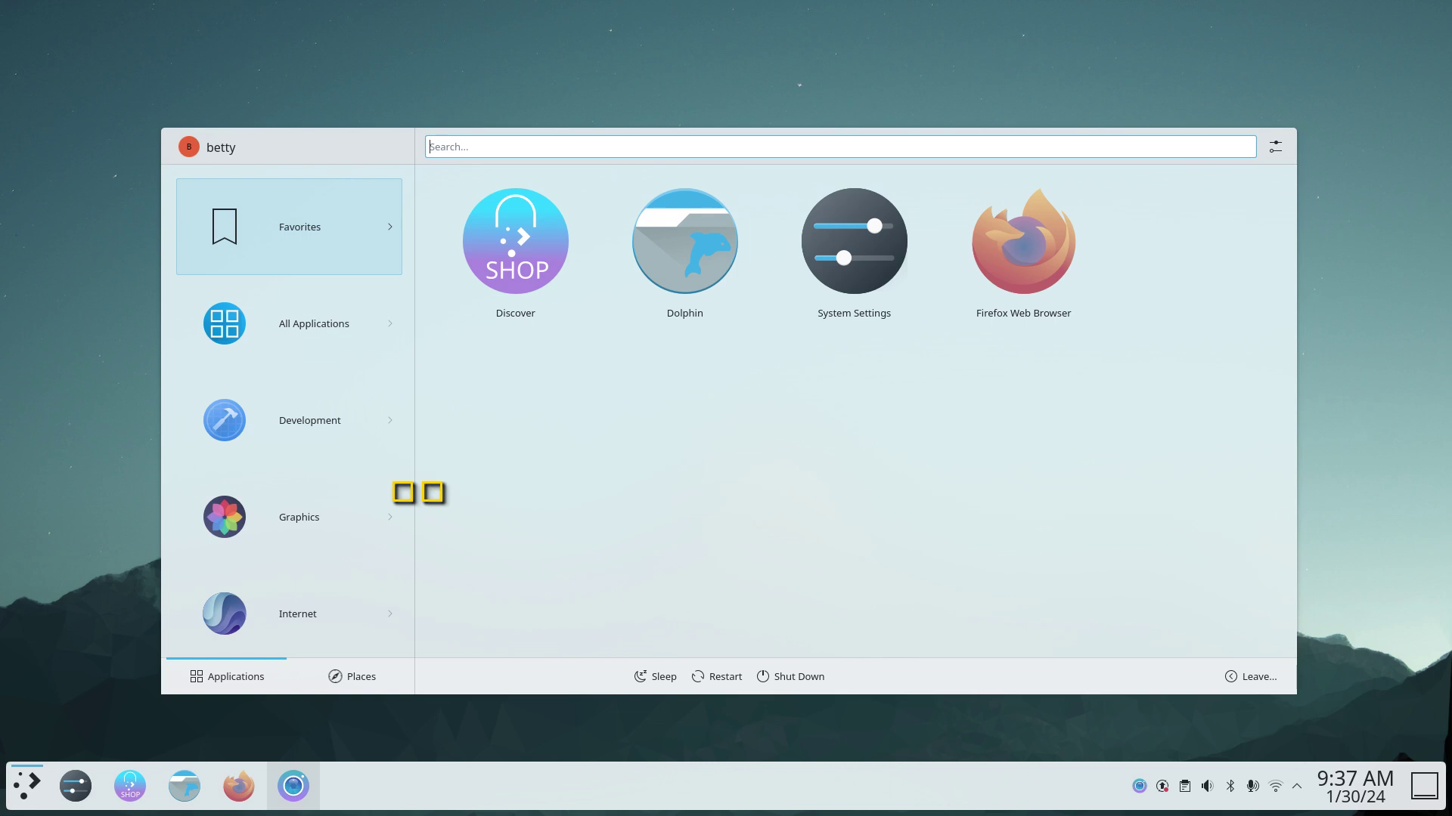
pyautogui.moveTo(418, 493)
pyautogui.mouseDown()
pyautogui.moveTo(538, 505)
pyautogui.moveTo(383, 505)
pyautogui.moveTo(395, 506)
pyautogui.mouseUp()
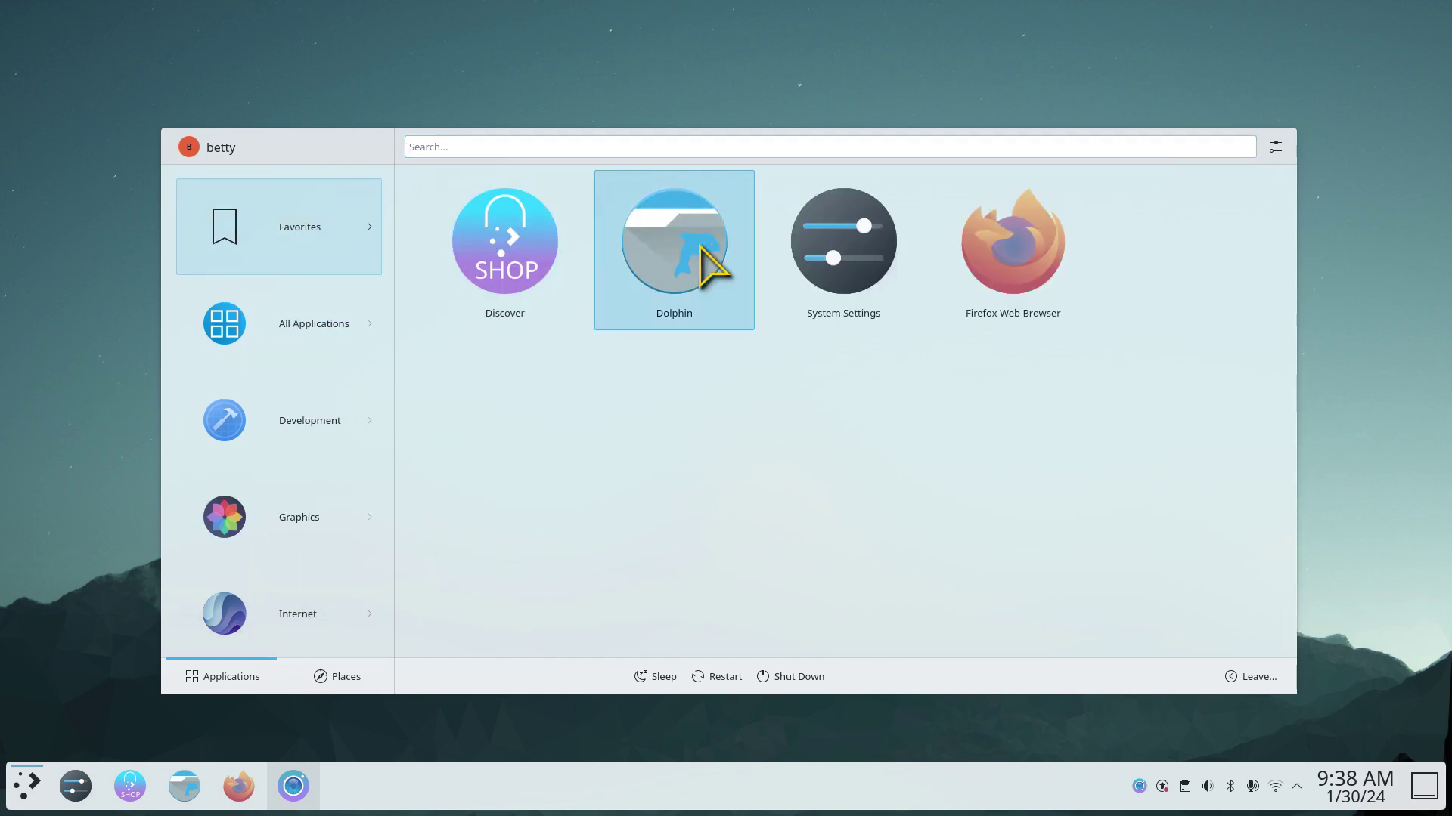
pyautogui.click(1275, 147)
pyautogui.moveTo(993, 382); pyautogui.dragTo(992, 520)
pyautogui.moveTo(869, 363); pyautogui.dragTo(762, 364)
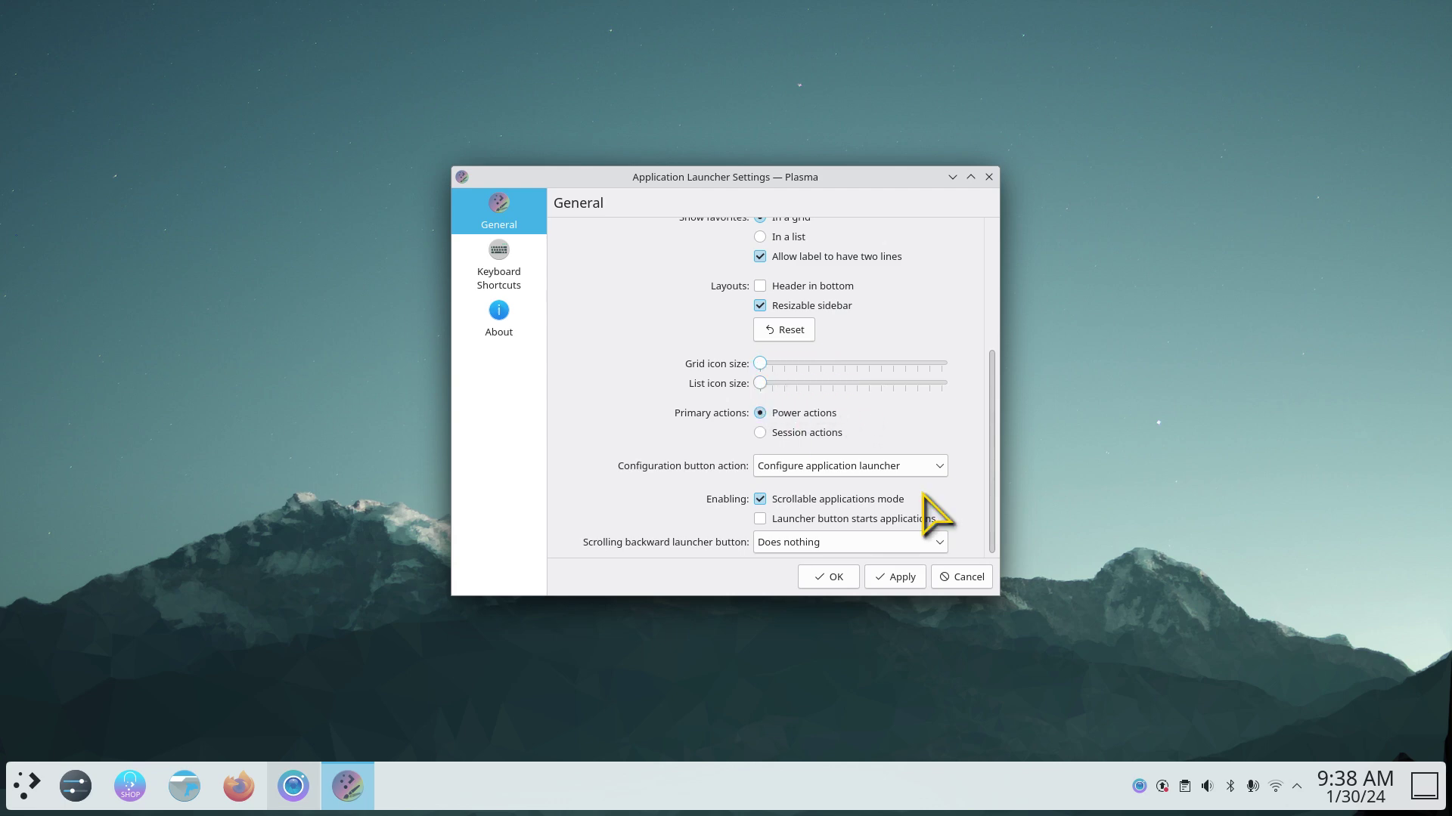
pyautogui.click(840, 578)
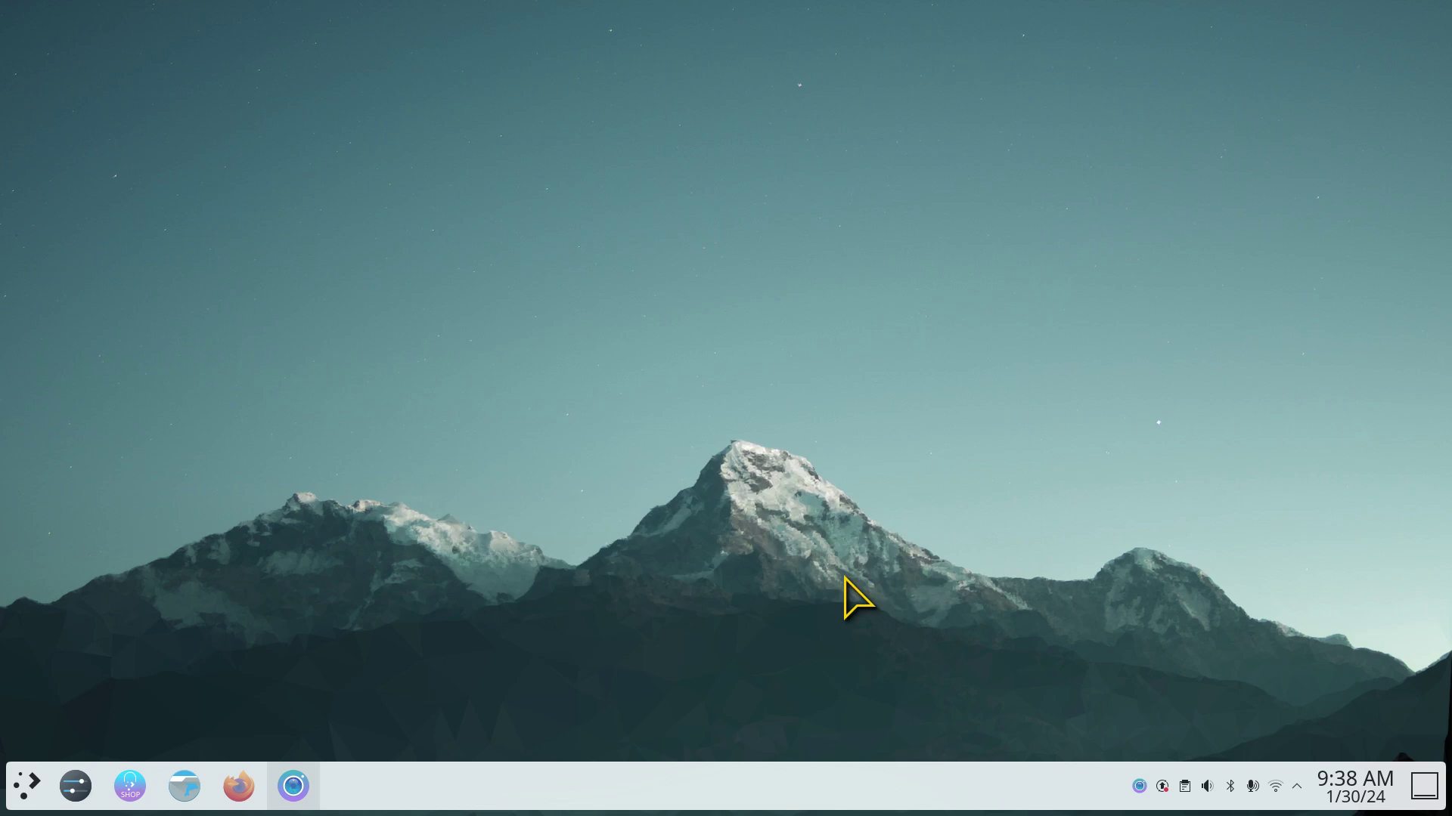
# Set the launcher's grid icon size to about the middle of its range and the list icon size one notch smaller
pyautogui.press('super')
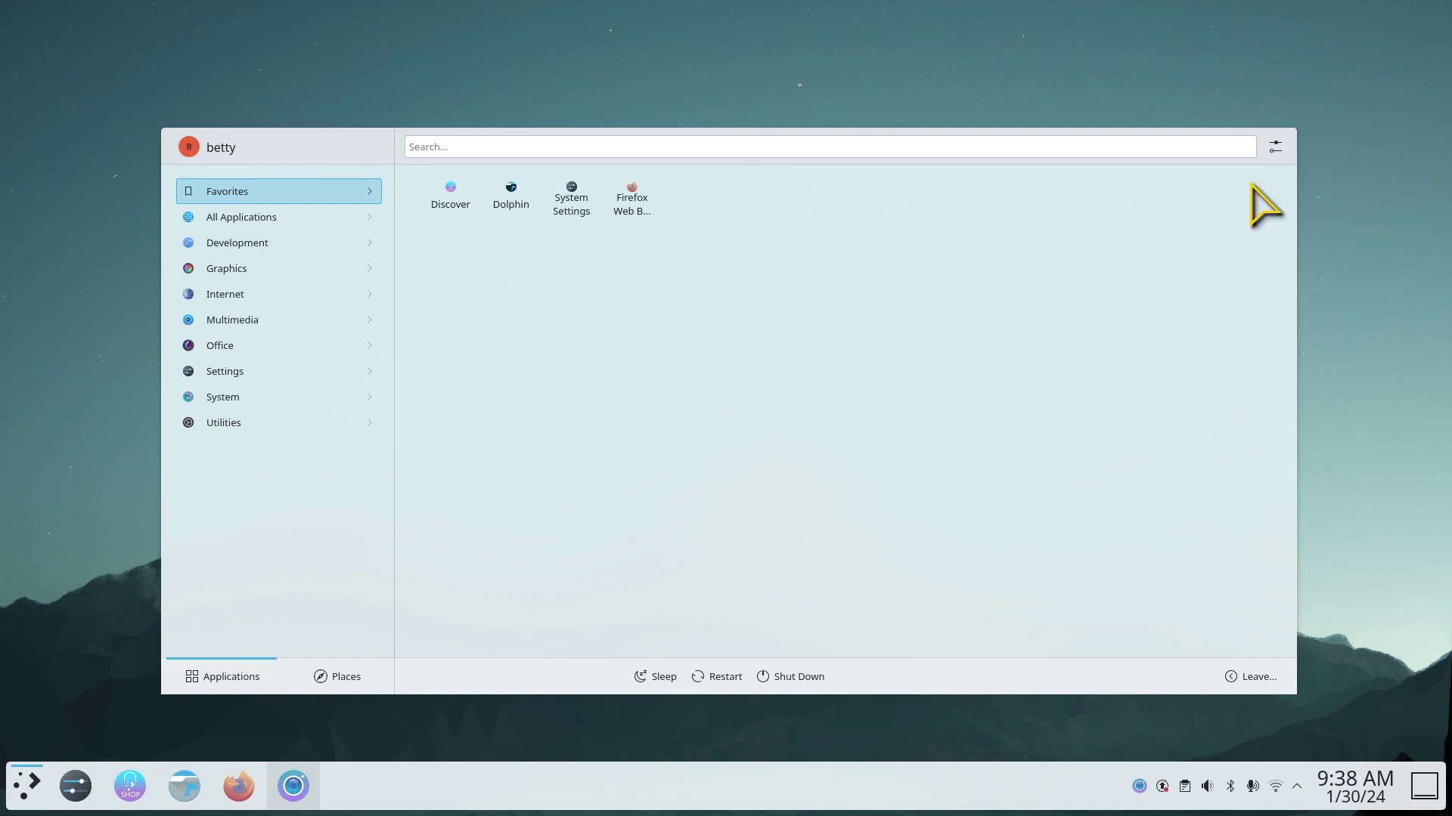
pyautogui.click(1276, 147)
pyautogui.scroll(-5, 992, 393)
pyautogui.moveTo(759, 364); pyautogui.dragTo(856, 364)
pyautogui.click(771, 383)
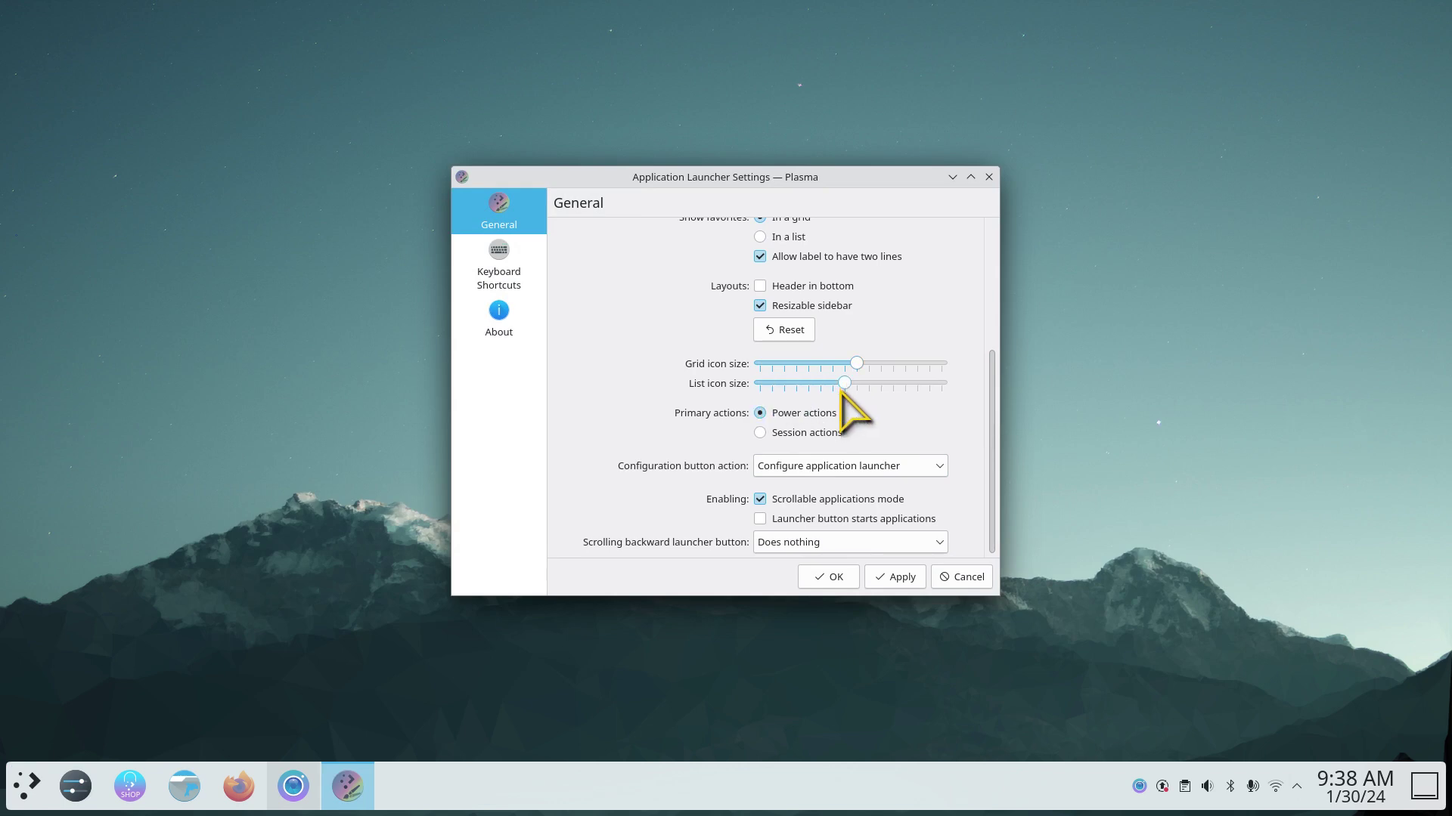
pyautogui.click(904, 579)
pyautogui.click(833, 577)
# Check the launcher's Graphics category, and reduce the list icon size by two notches
pyautogui.press('super')
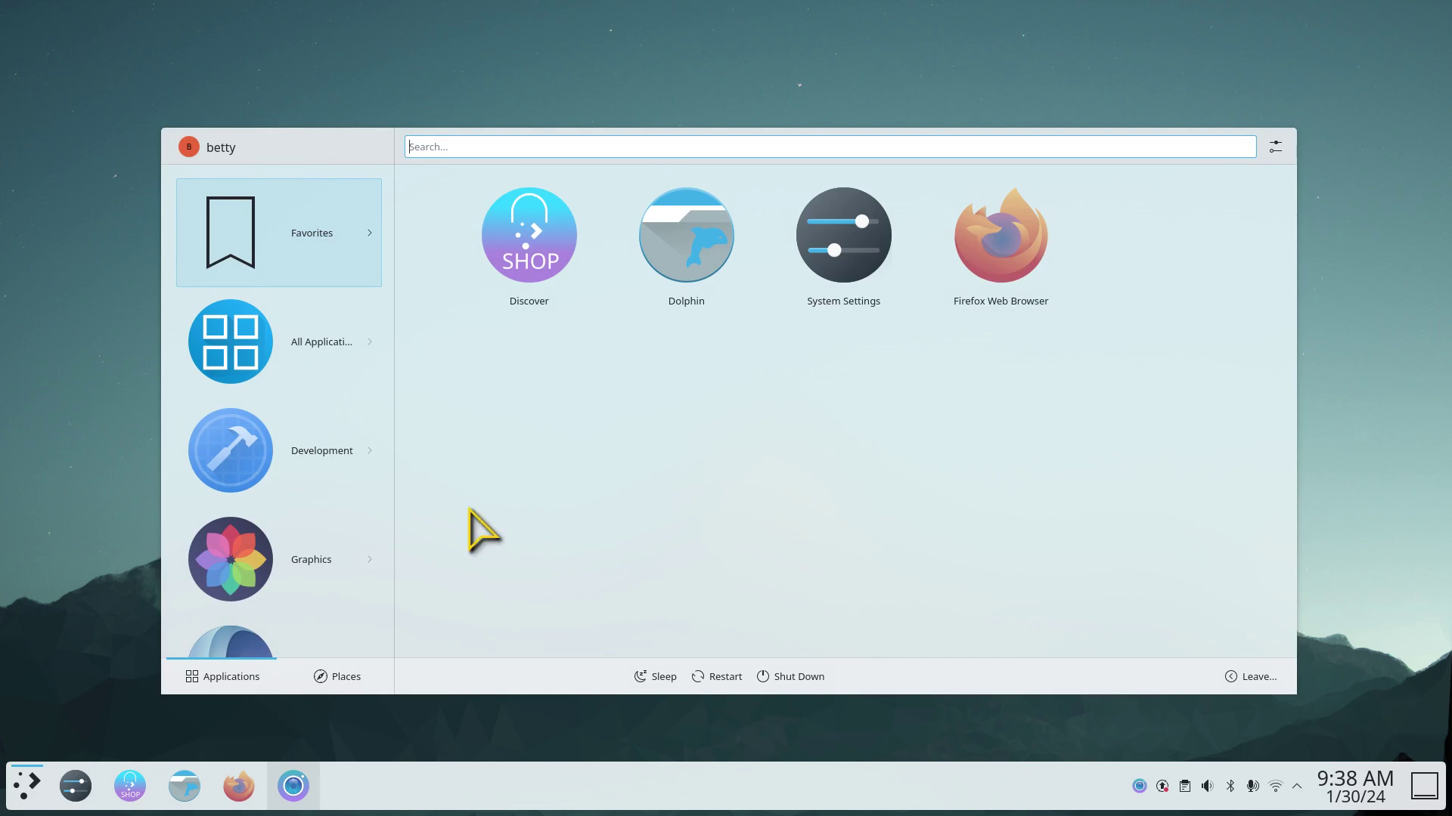
pyautogui.click(314, 518)
pyautogui.click(1275, 145)
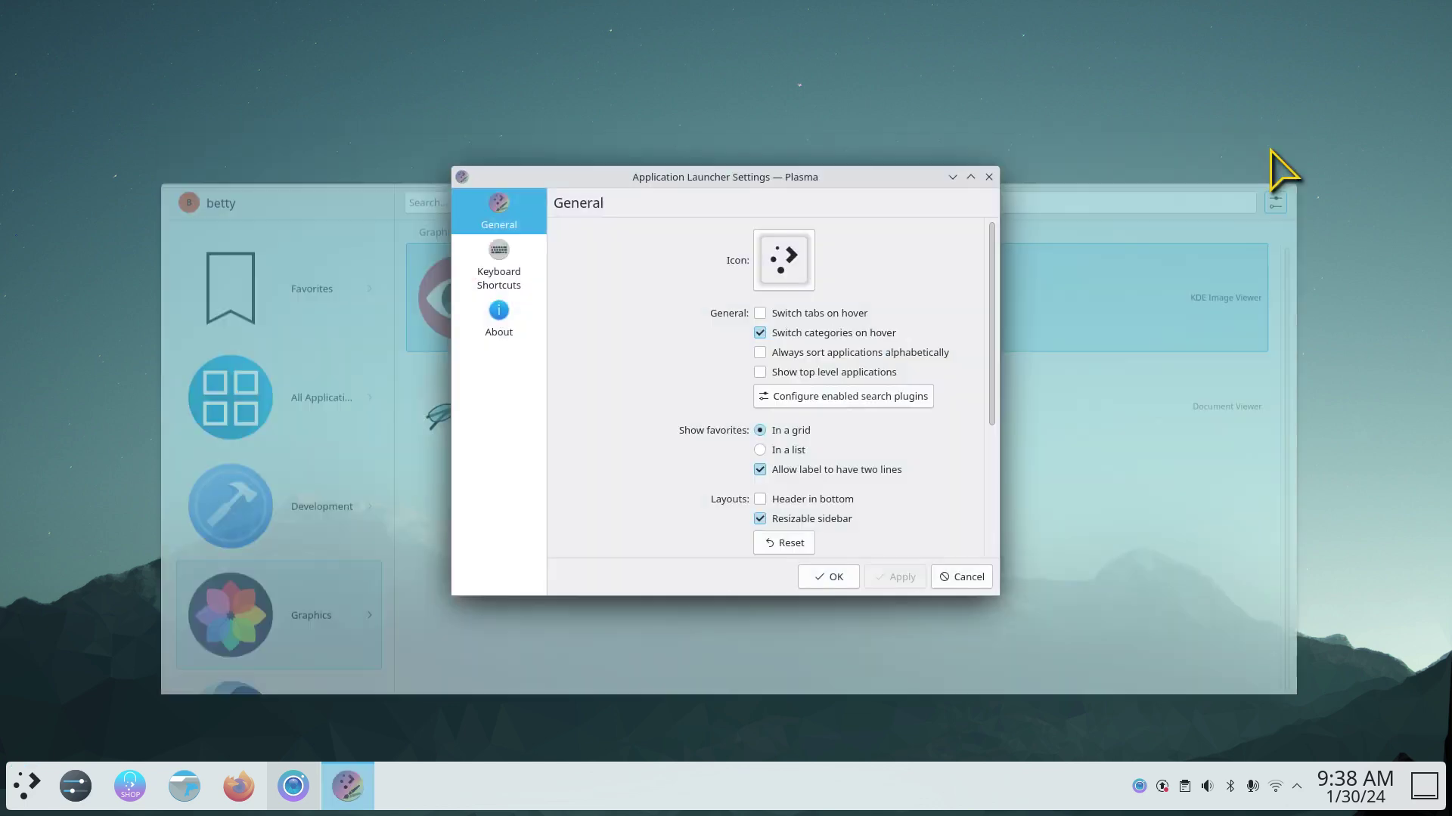
pyautogui.moveTo(997, 382); pyautogui.dragTo(1000, 493)
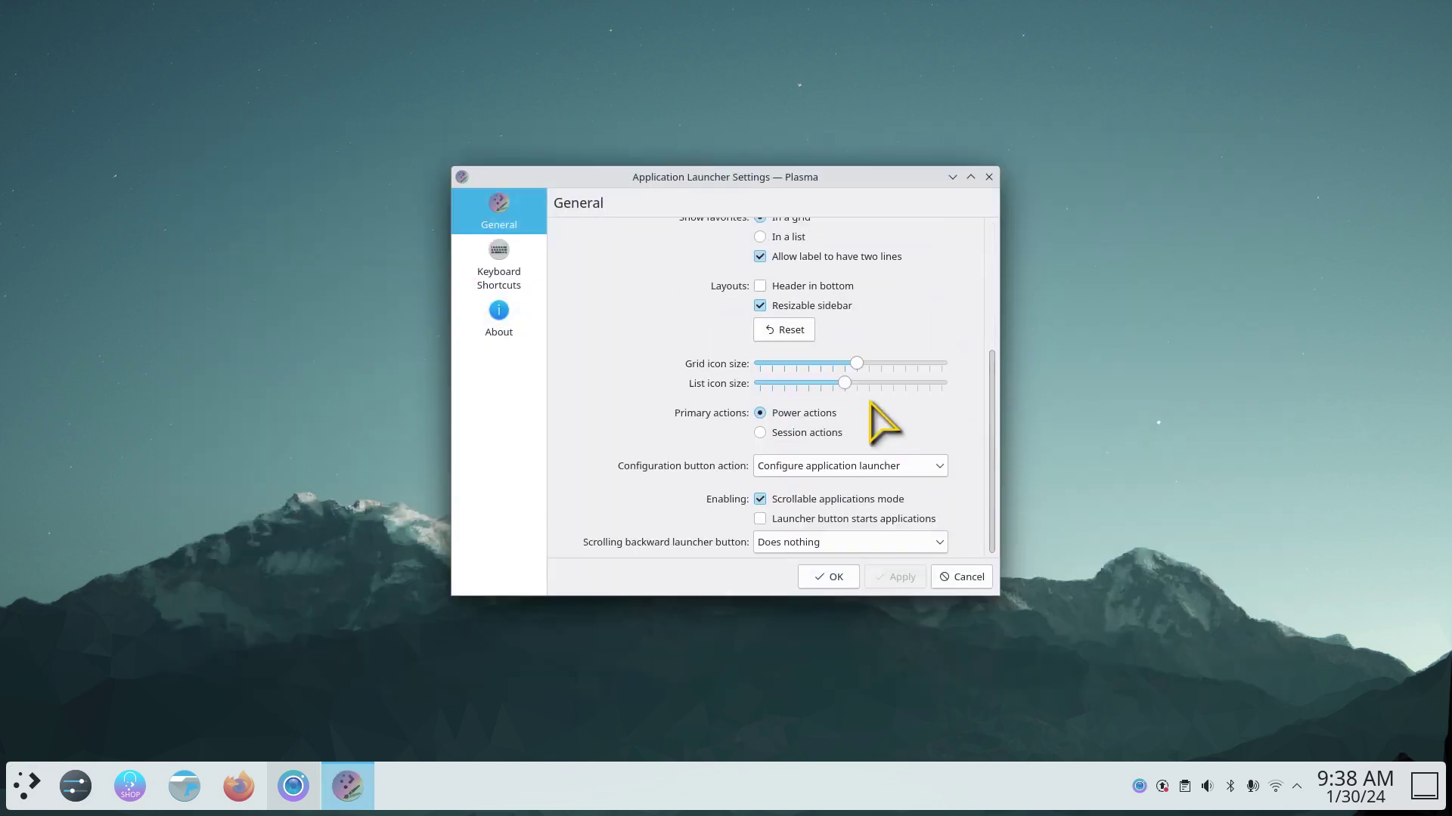
pyautogui.moveTo(844, 384); pyautogui.dragTo(821, 384)
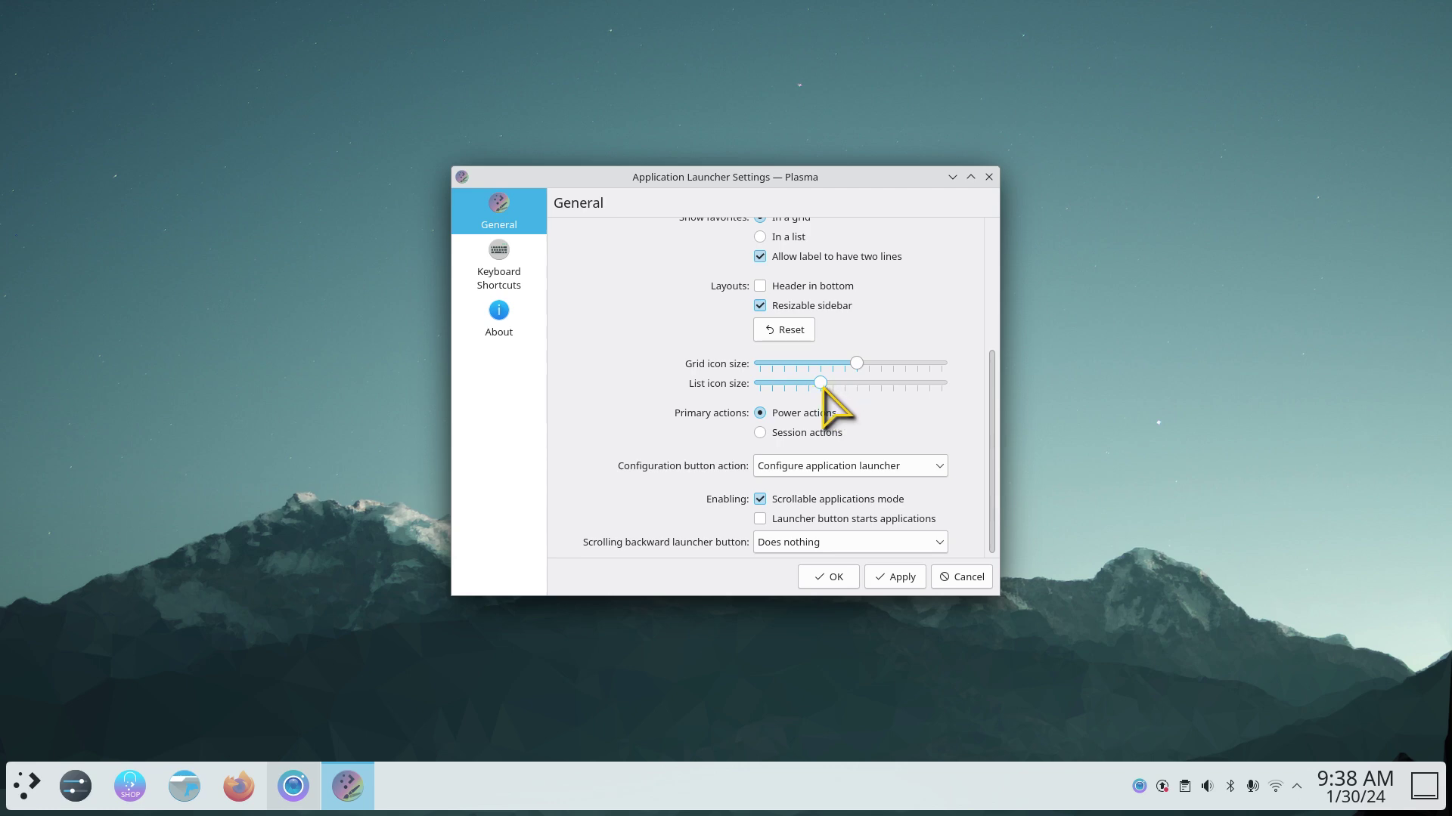
pyautogui.click(907, 577)
pyautogui.click(832, 577)
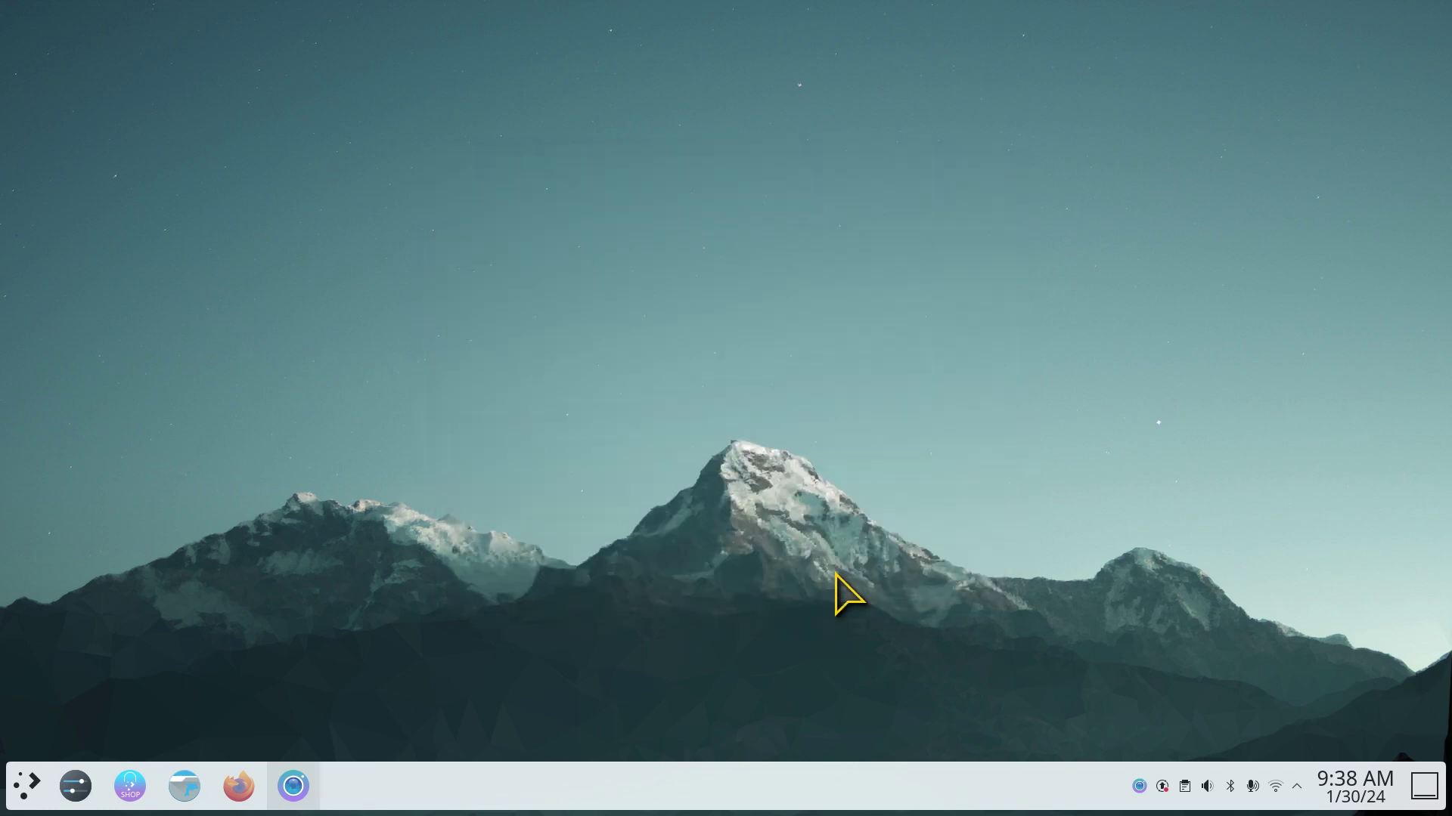
# Widen the launcher's sidebar slightly, check the Internet category and return to Favorites
pyautogui.press('super')
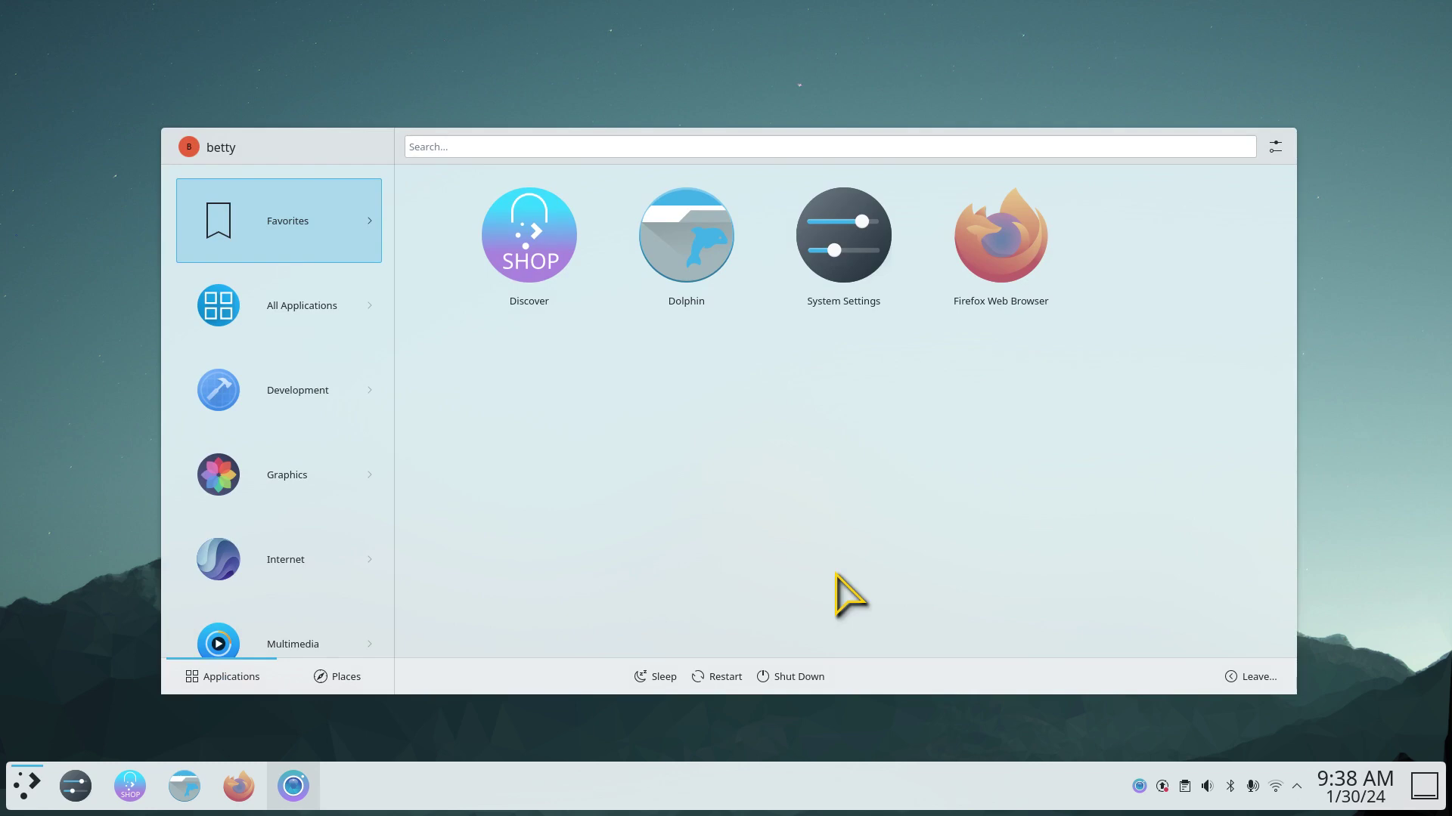
pyautogui.moveTo(374, 560)
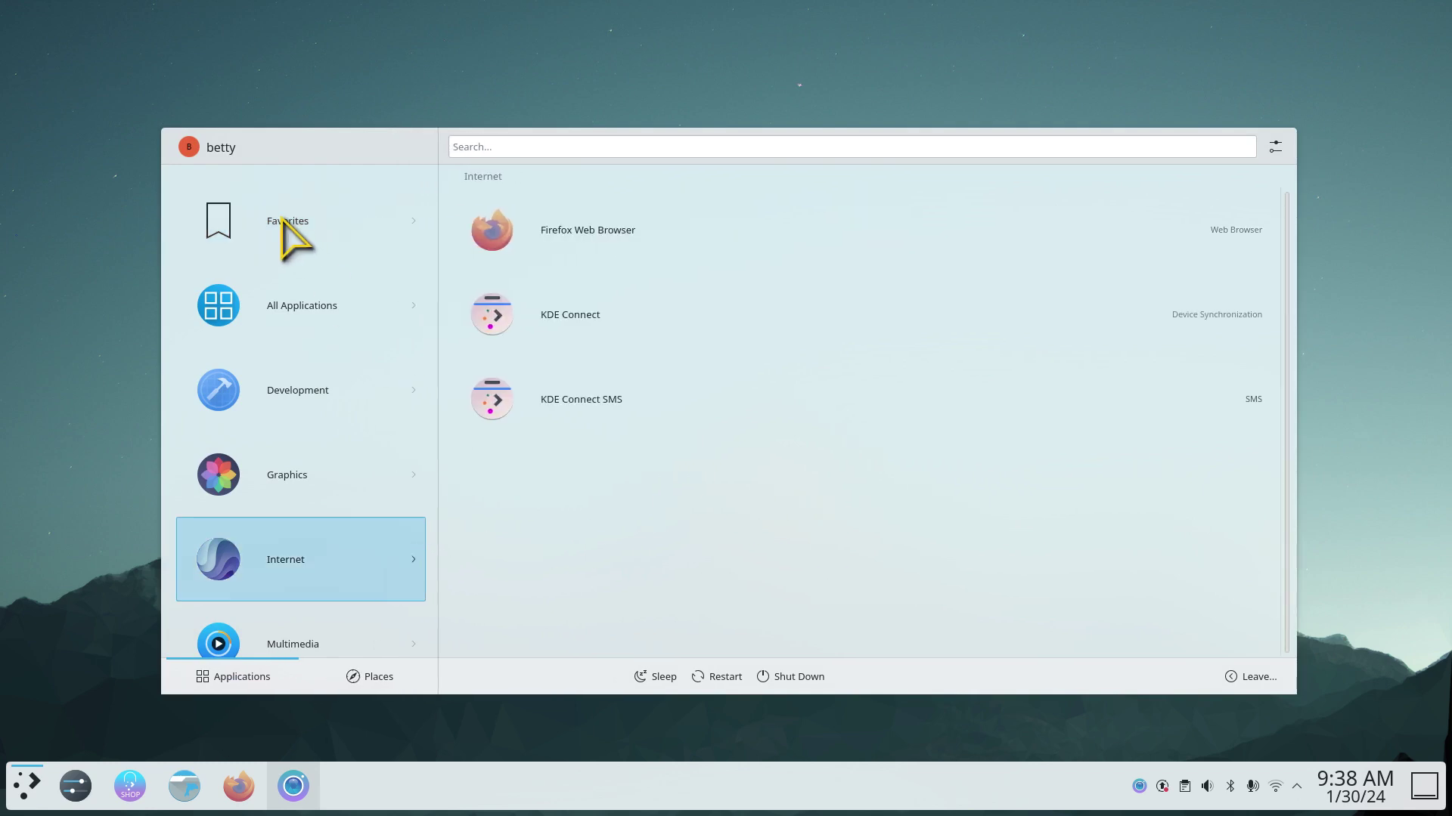
pyautogui.moveTo(281, 221)
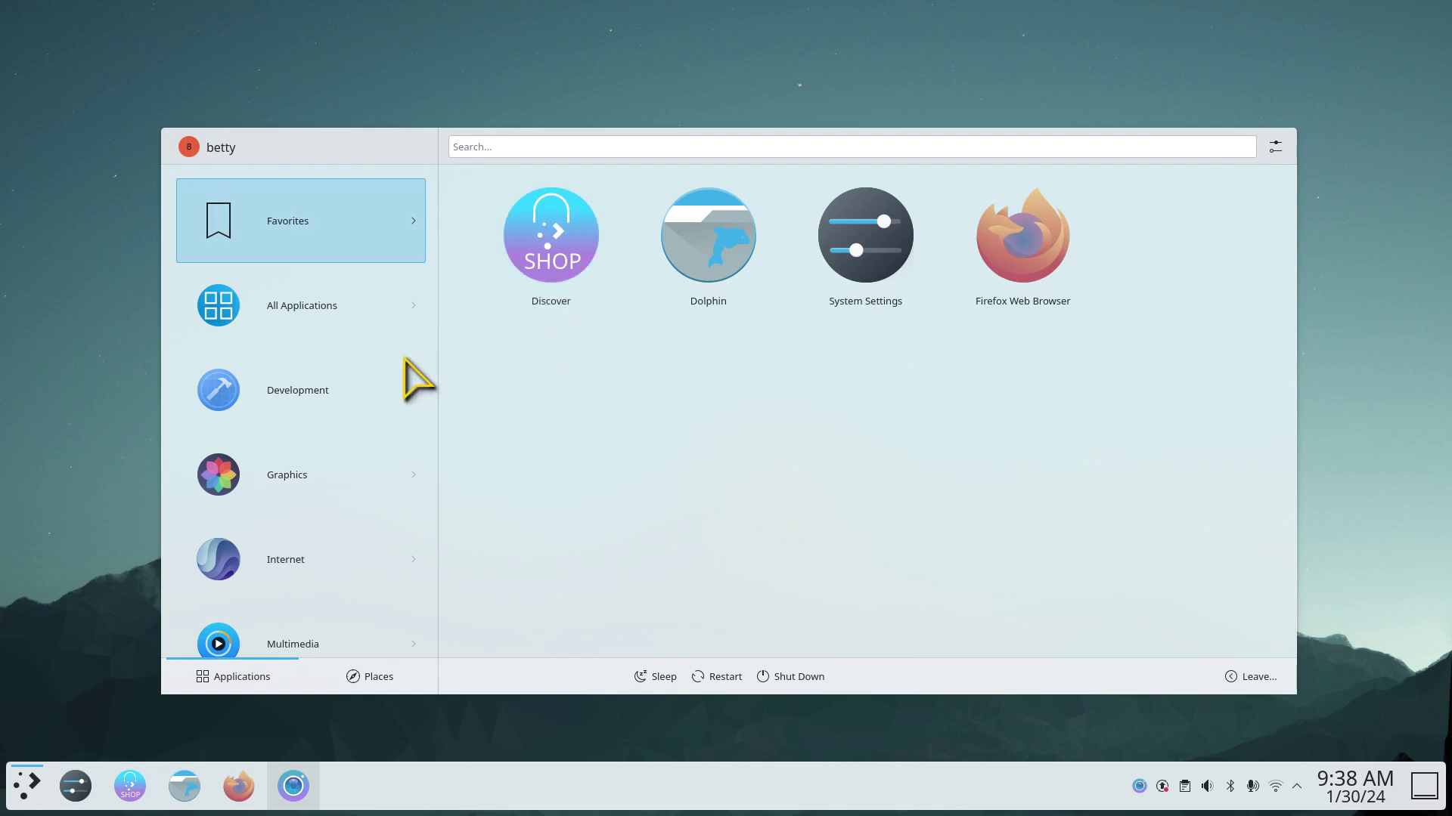
pyautogui.moveTo(361, 321)
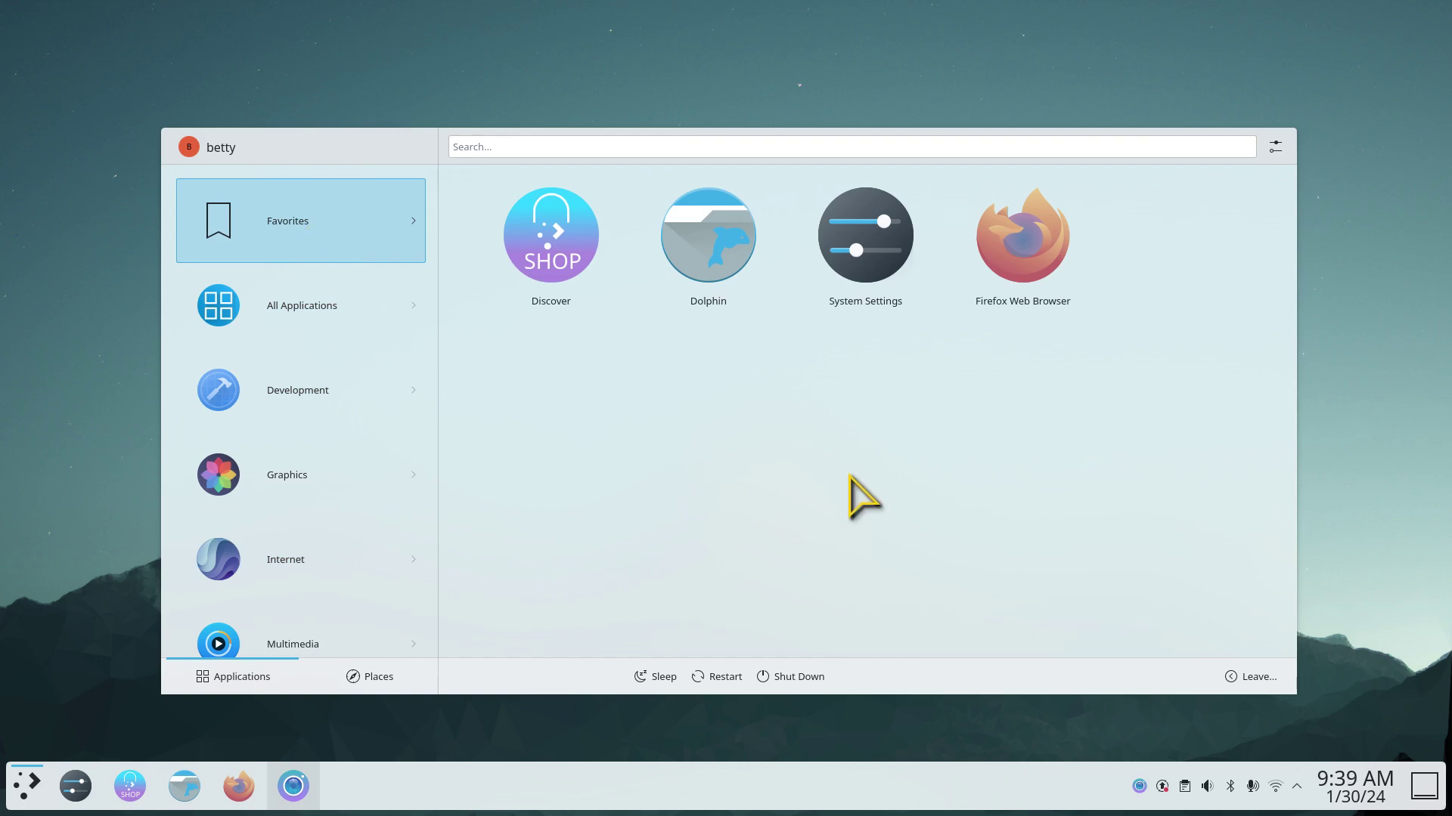
# Resize the launcher popup to be slightly narrower and taller, and move it a little to the left
pyautogui.click(1275, 146)
pyautogui.moveTo(1278, 145)
pyautogui.mouseDown()
pyautogui.moveTo(1189, 217)
pyautogui.moveTo(961, 210)
pyautogui.moveTo(1192, 201)
pyautogui.moveTo(1218, 191)
pyautogui.moveTo(1254, 105)
pyautogui.moveTo(1268, 144)
pyautogui.mouseUp()
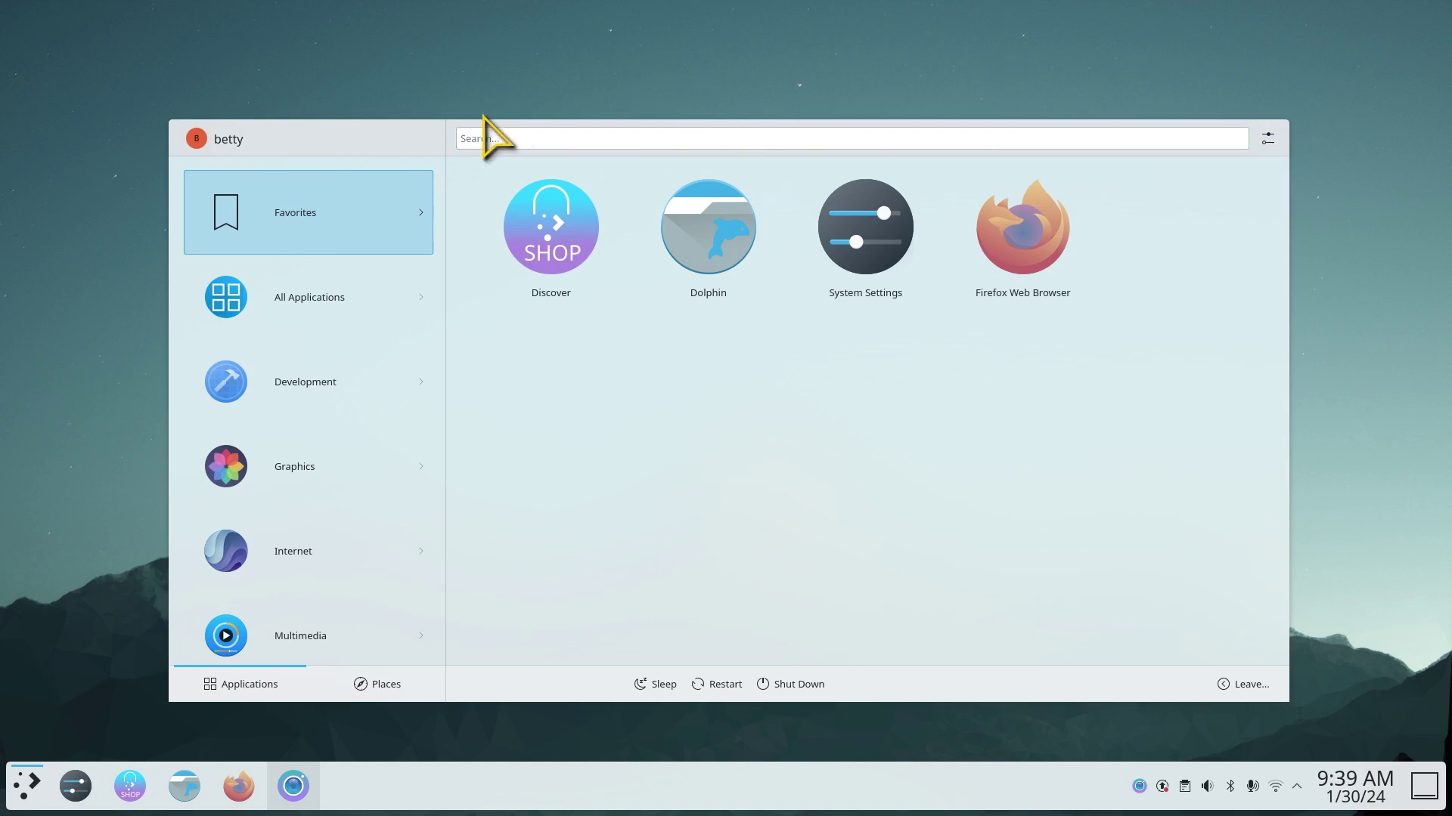
pyautogui.moveTo(365, 141)
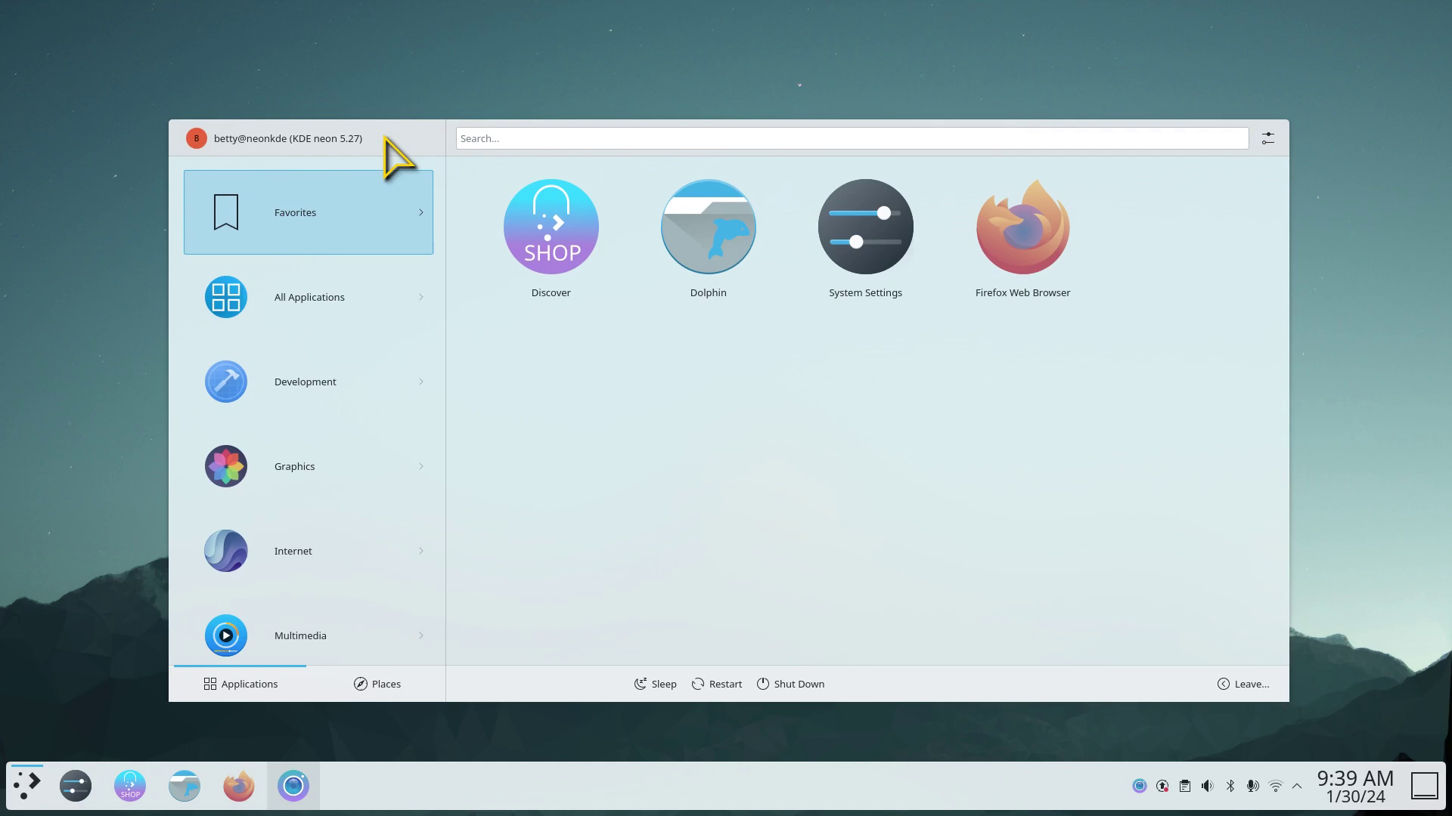
pyautogui.moveTo(385, 140)
pyautogui.mouseDown()
pyautogui.moveTo(232, 31)
pyautogui.moveTo(511, 42)
pyautogui.moveTo(509, 100)
pyautogui.moveTo(365, 136)
pyautogui.mouseUp()
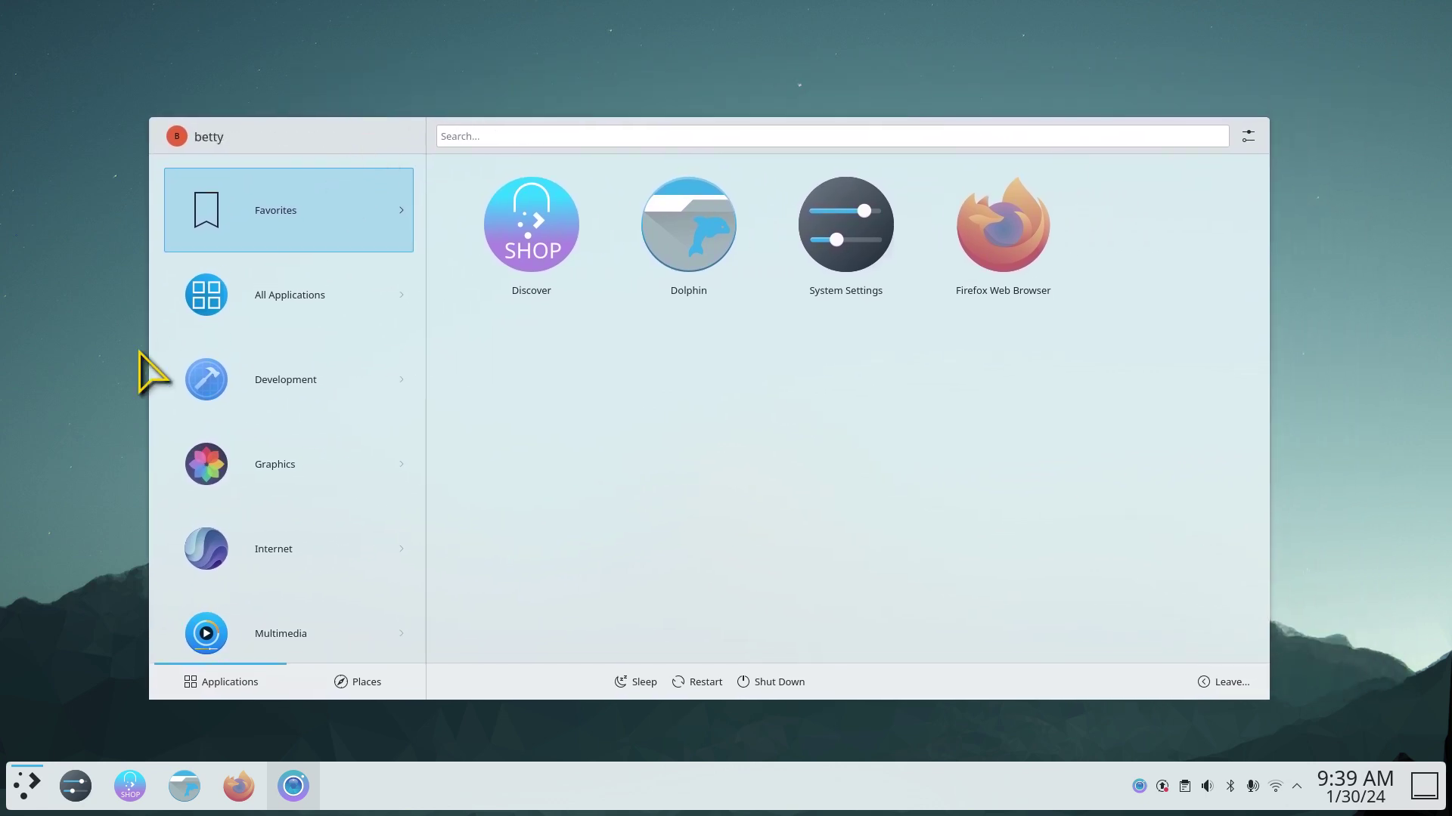
# Dismiss the launcher, reopen it to check its size and position, and close it again
pyautogui.click(106, 420)
pyautogui.click(30, 788)
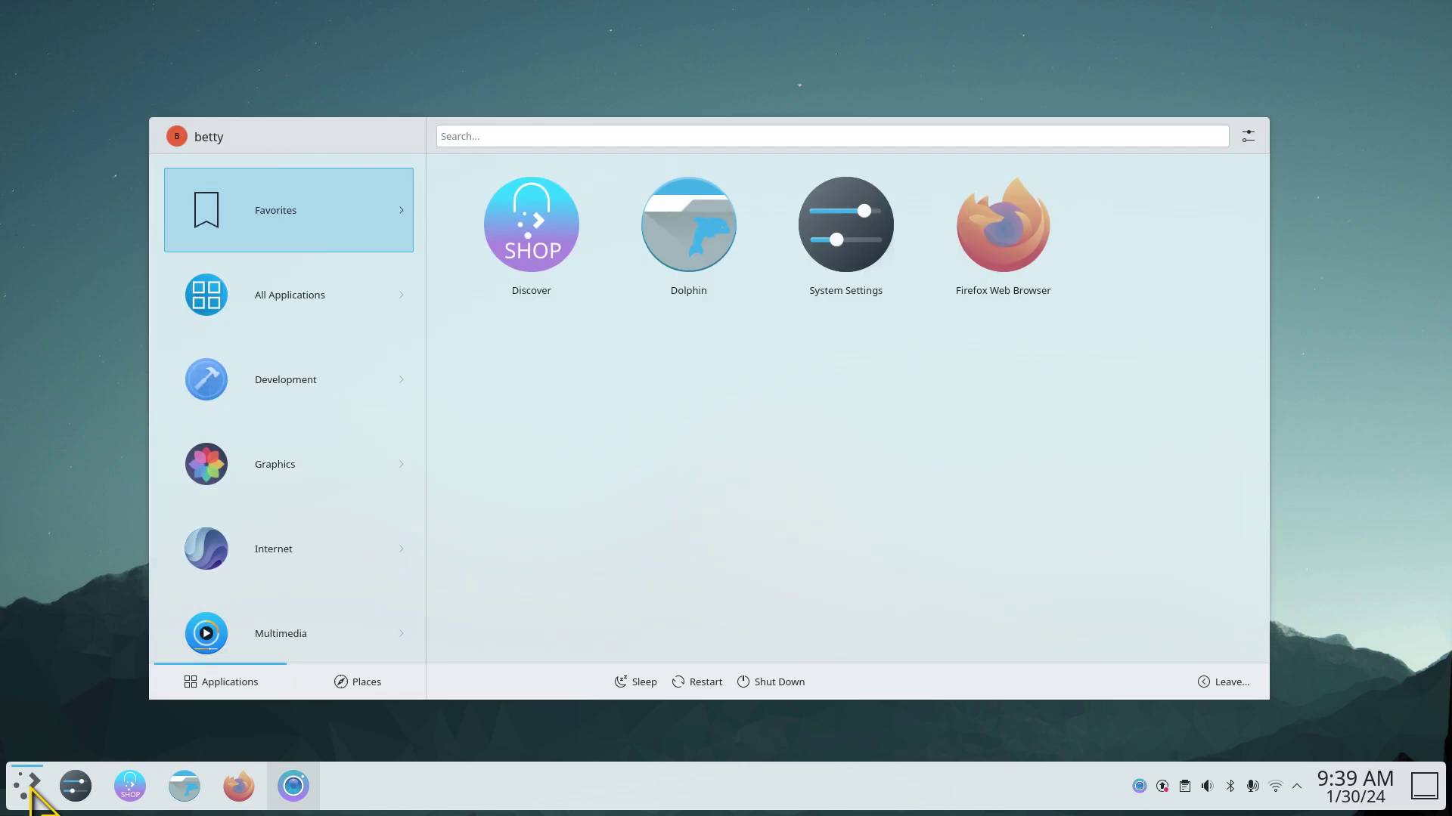
pyautogui.click(30, 788)
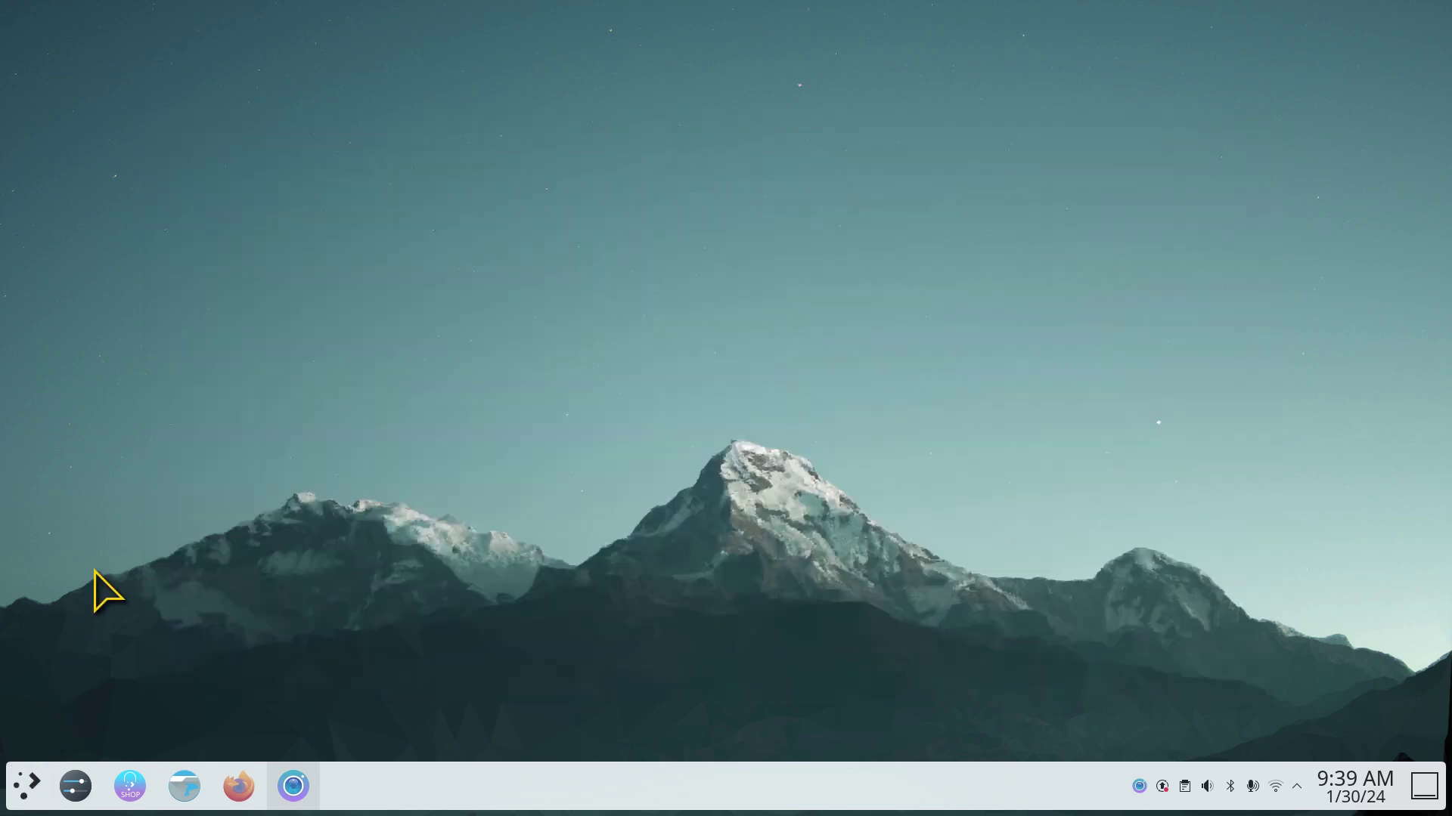
# Enable the Header in bottom layout option in the application launcher's settings
pyautogui.press('super')
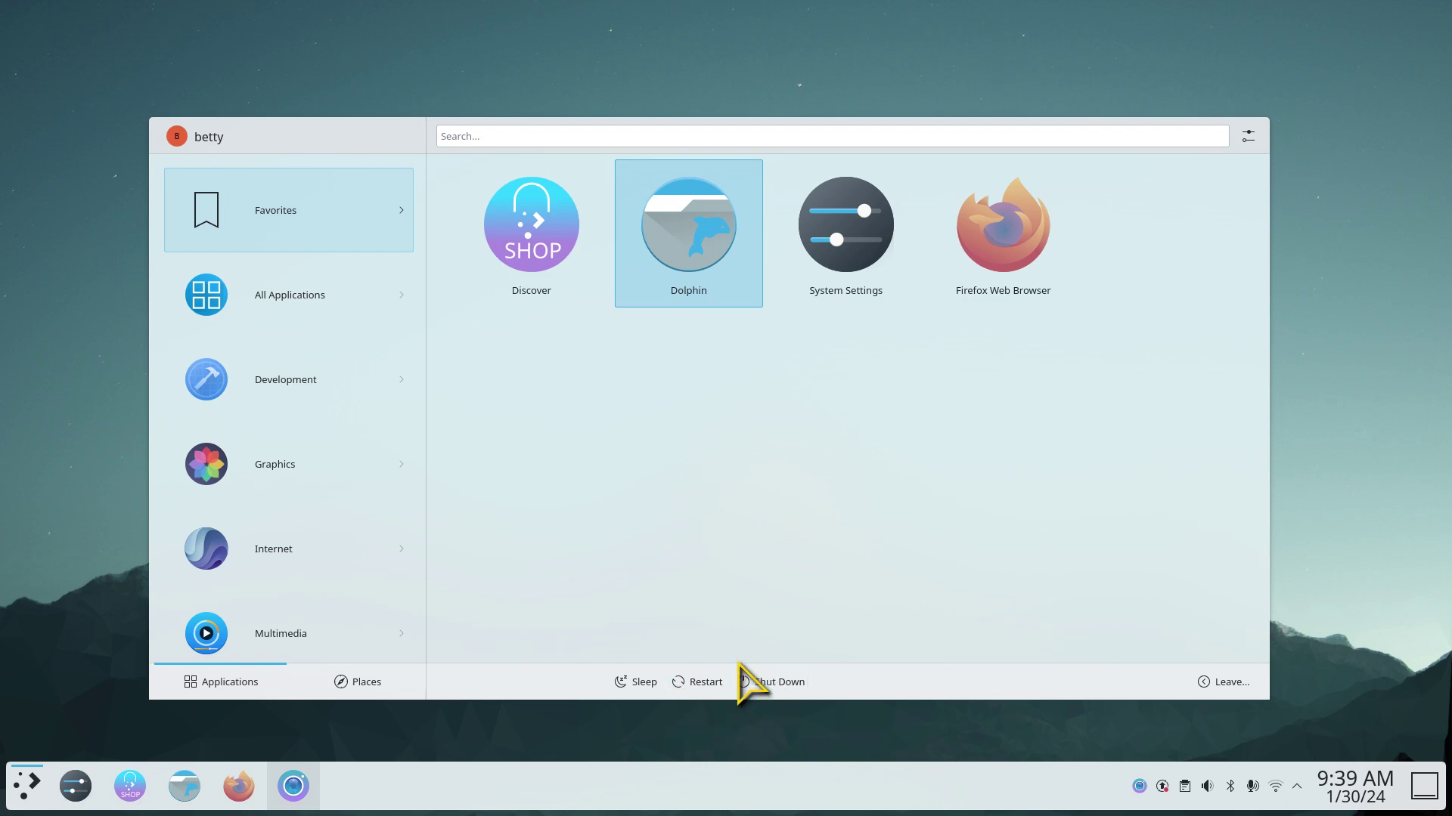
pyautogui.click(1248, 136)
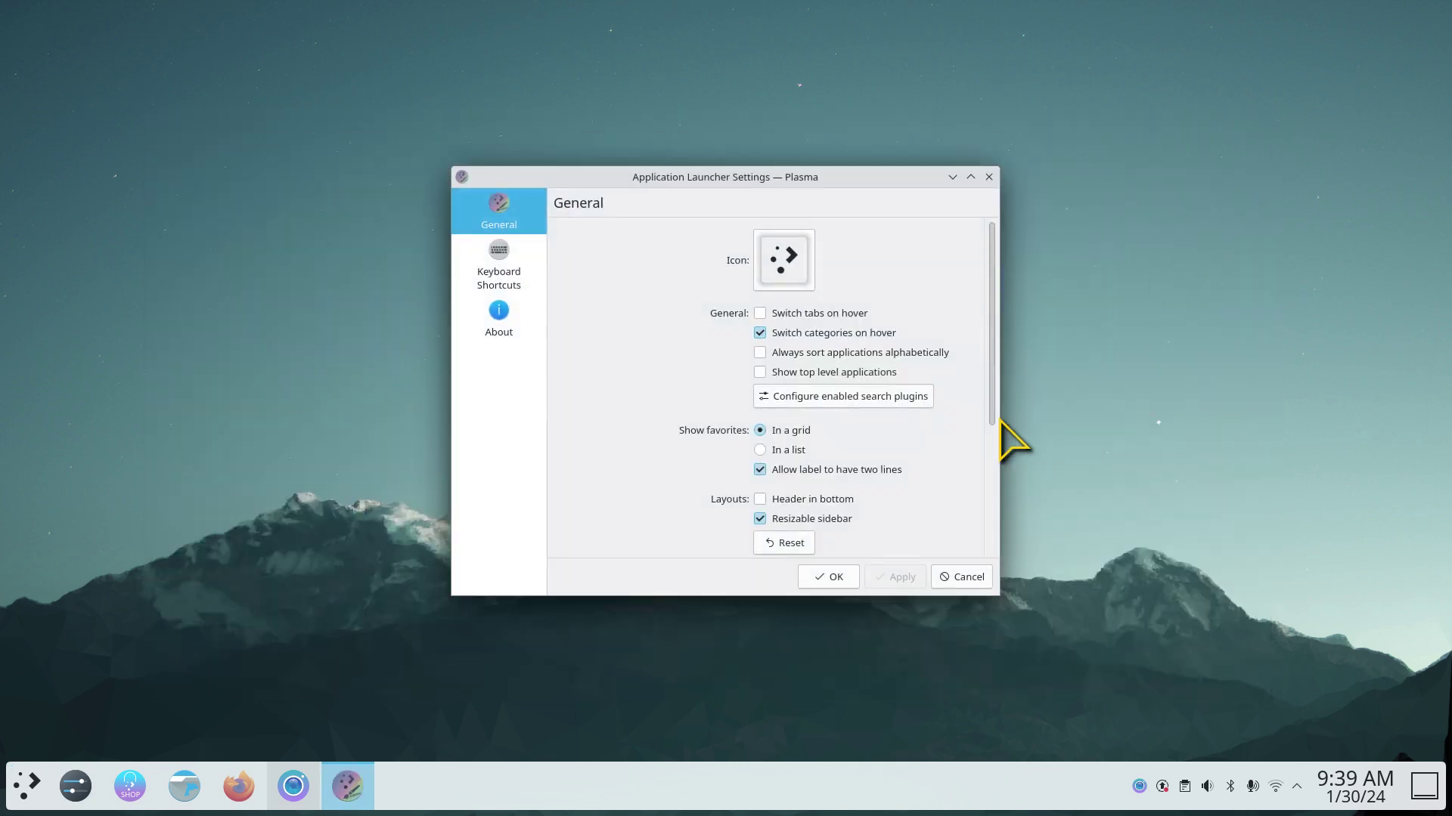
pyautogui.click(760, 499)
pyautogui.click(895, 578)
pyautogui.click(828, 577)
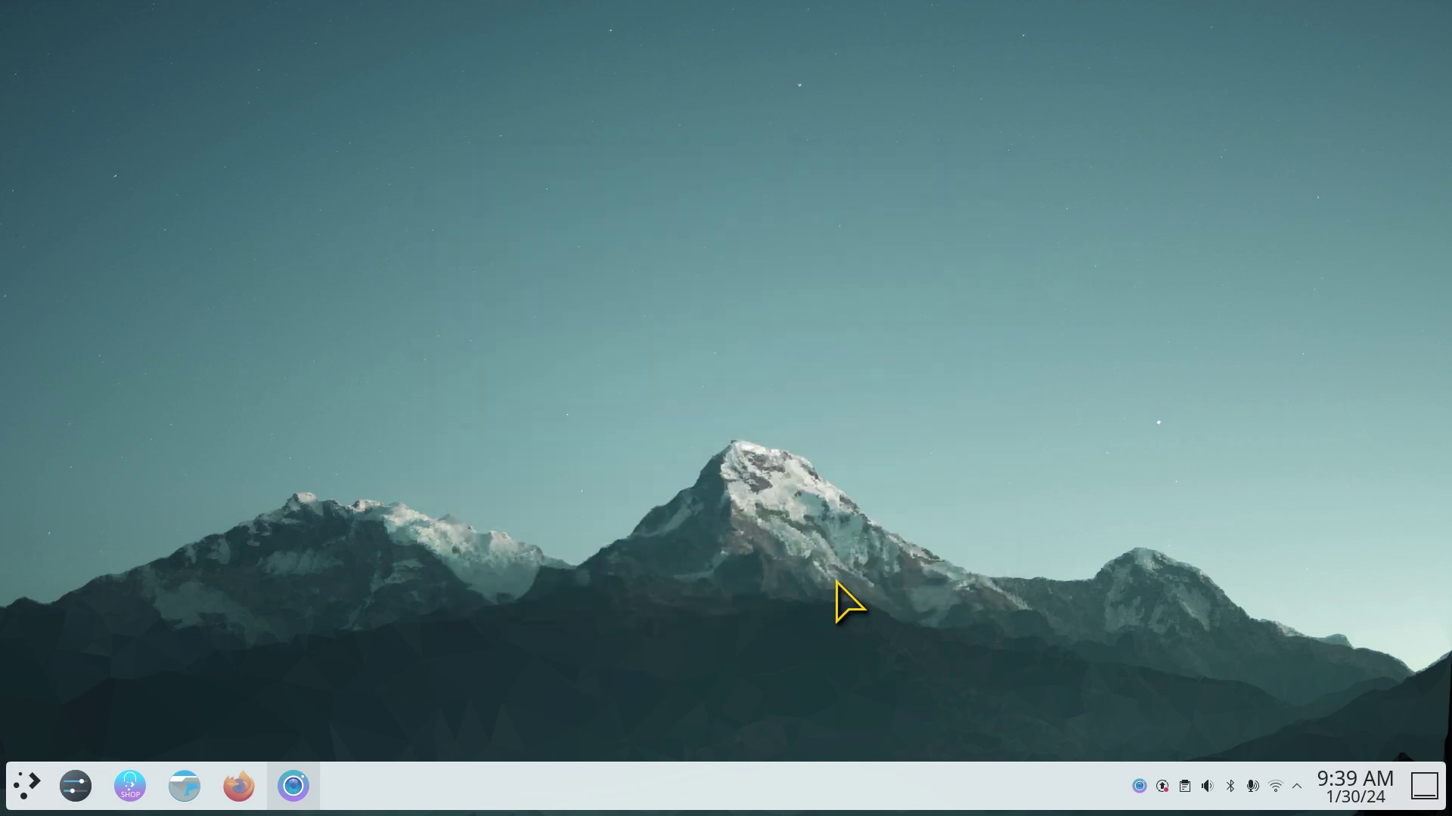
# Set the launcher's primary actions to Session actions and accept the settings
pyautogui.press('super')
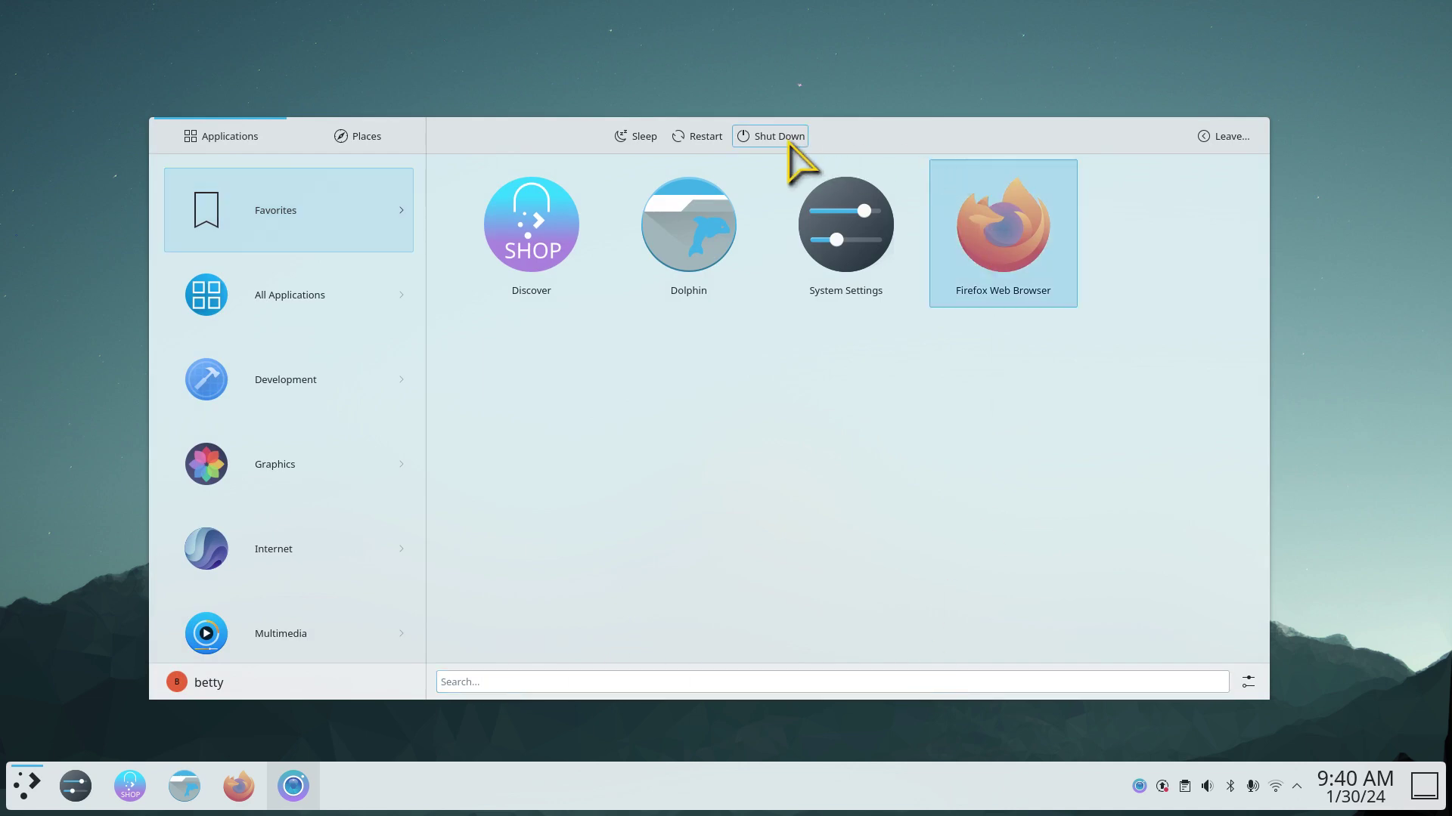
pyautogui.click(1249, 683)
pyautogui.moveTo(992, 321); pyautogui.dragTo(992, 454)
pyautogui.click(779, 436)
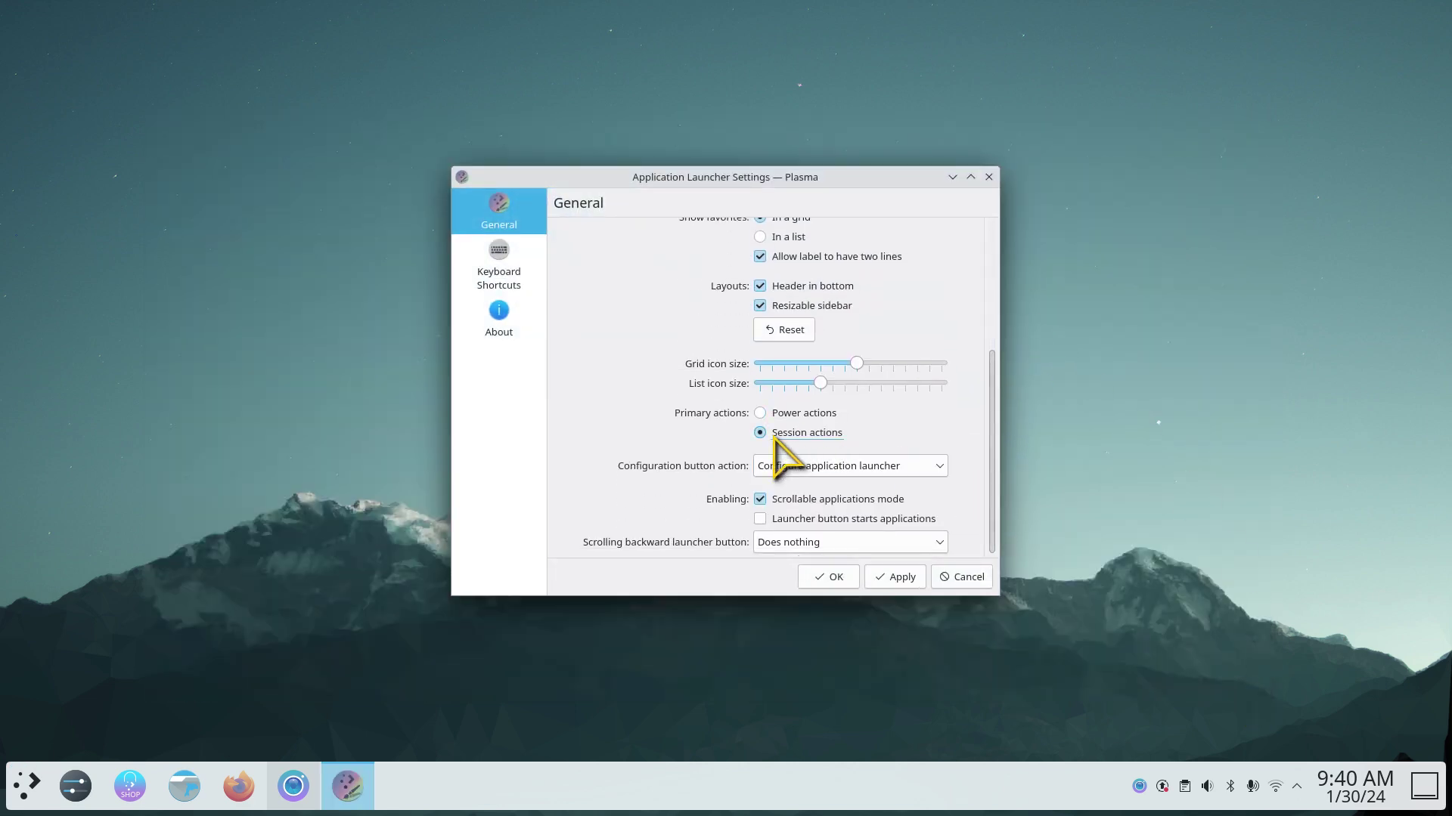
pyautogui.click(836, 576)
# Check the session actions shown in the launcher and the options offered under Power
pyautogui.press('super')
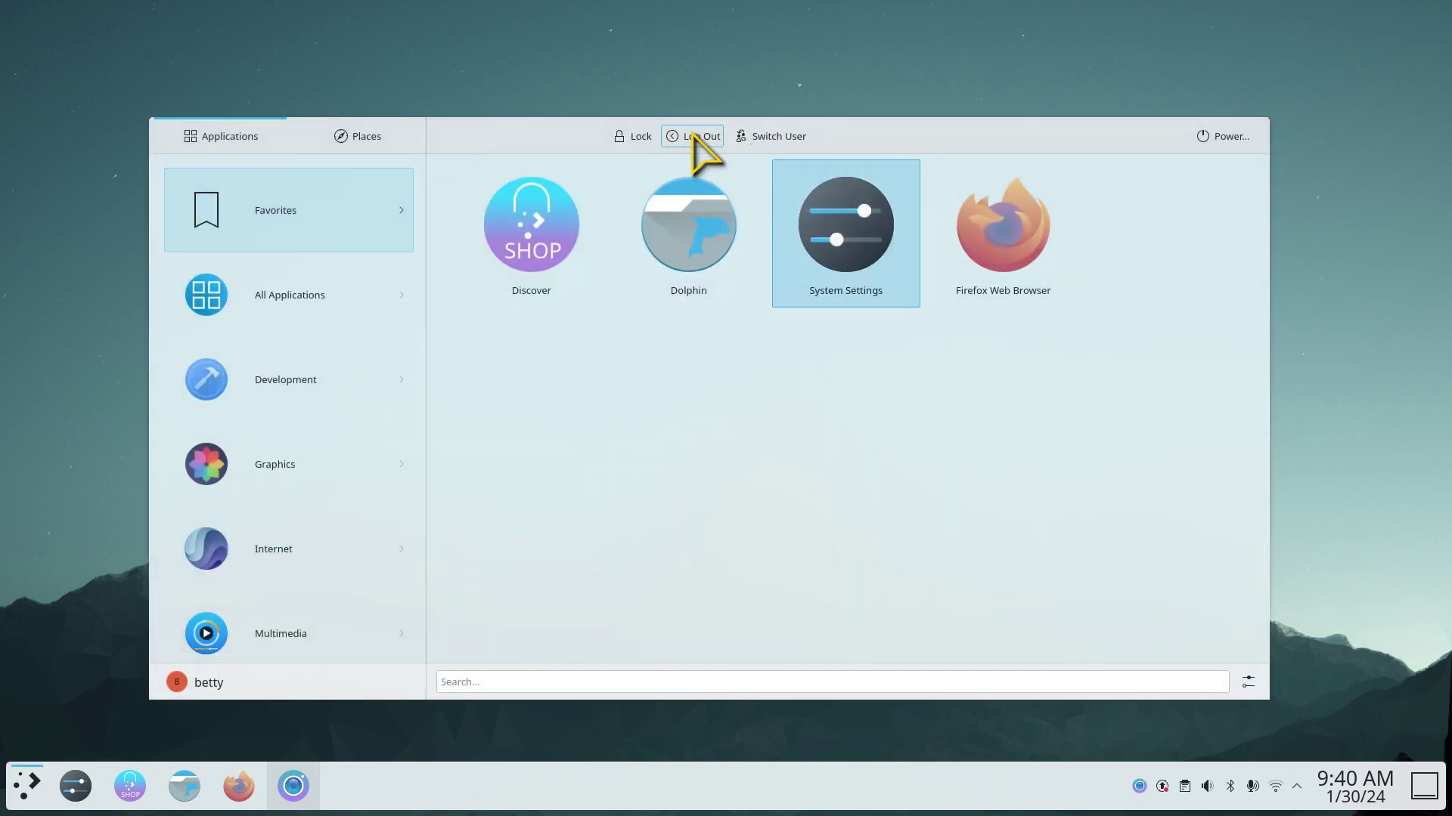
pyautogui.click(1233, 140)
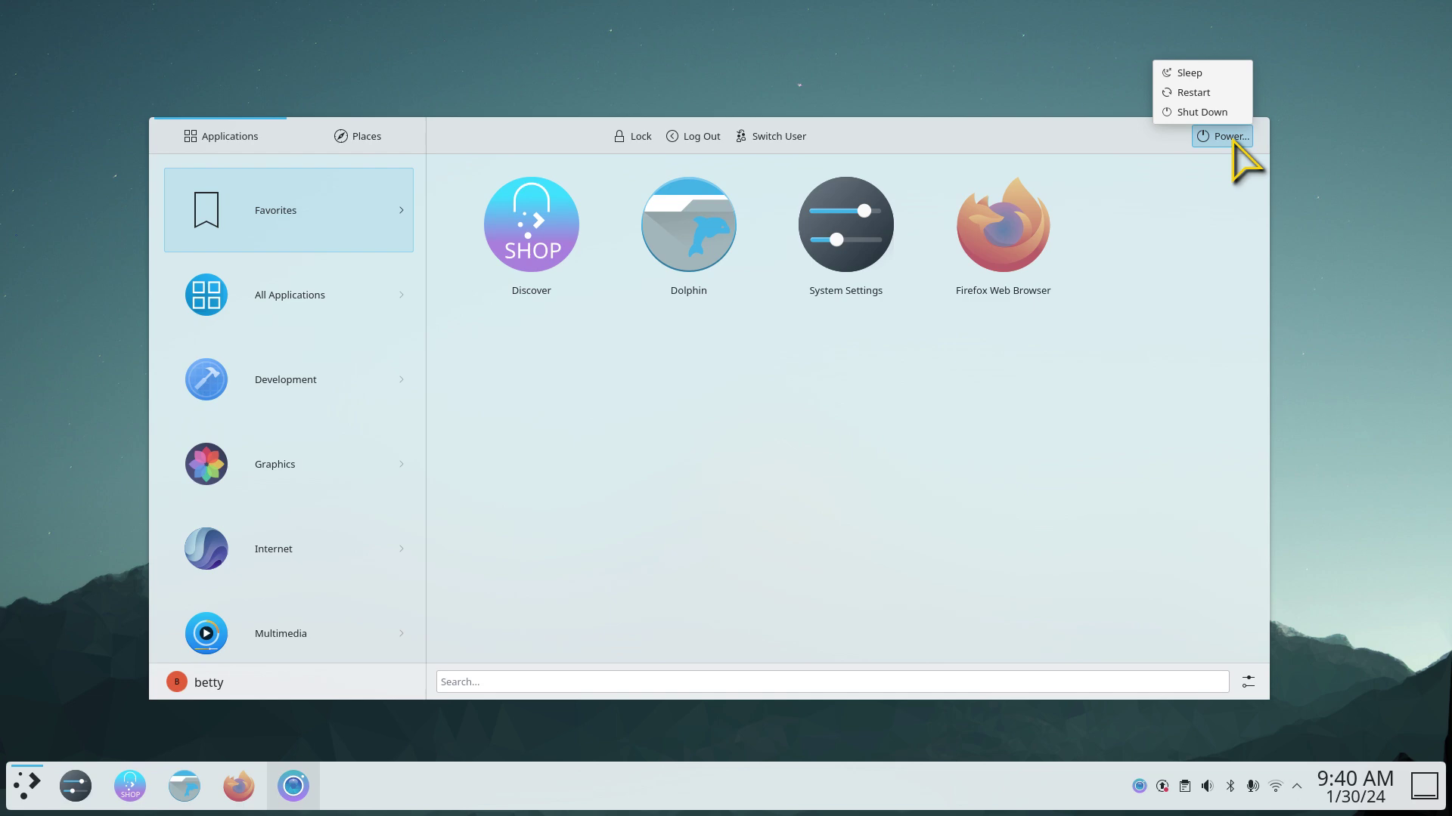
pyautogui.click(1209, 340)
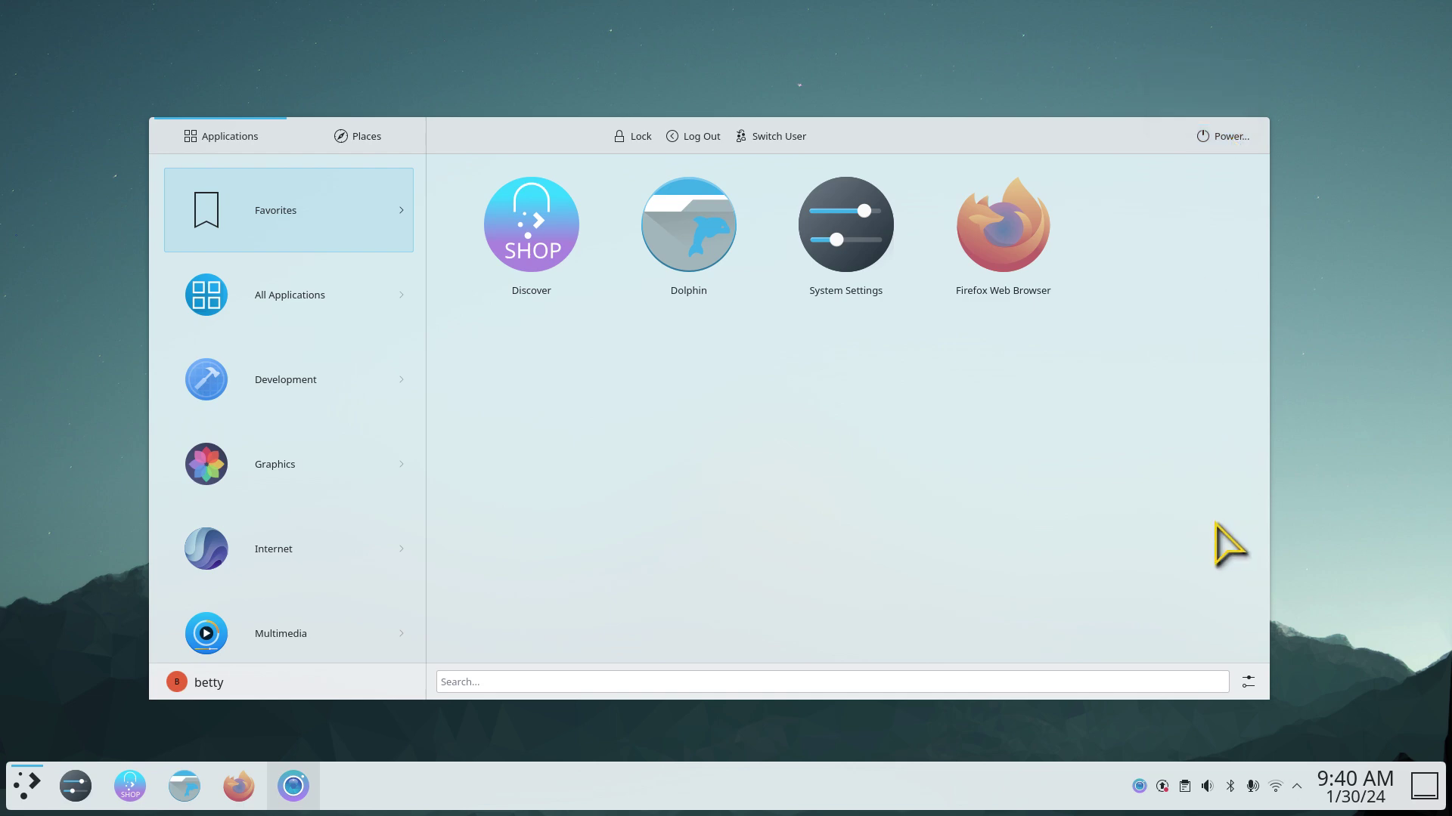
# Turn off the Header in bottom layout option in the launcher's settings
pyautogui.click(1248, 682)
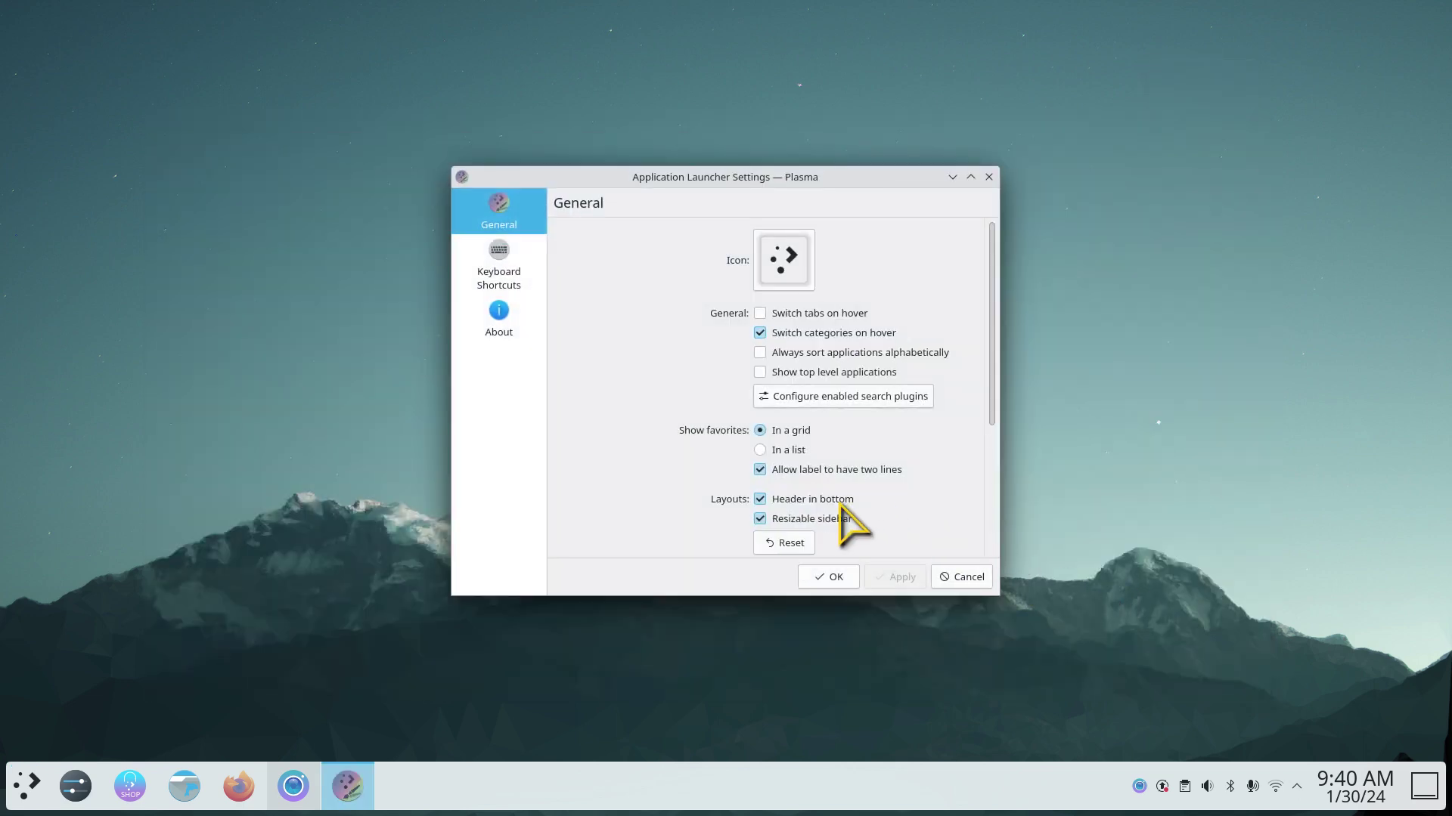
pyautogui.click(760, 499)
pyautogui.click(831, 579)
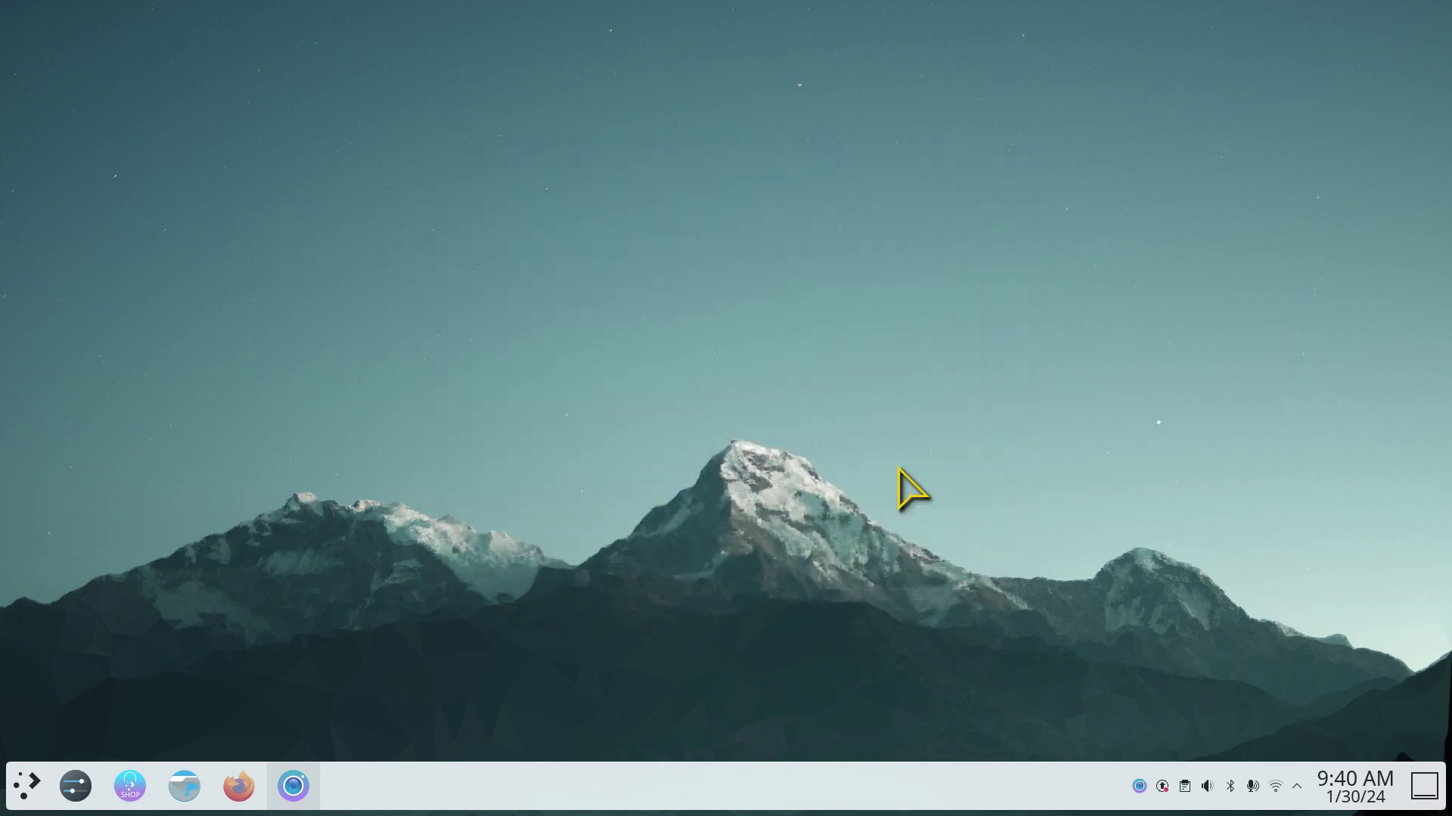
# Set the launcher's primary actions to Power actions and accept the settings
pyautogui.press('super')
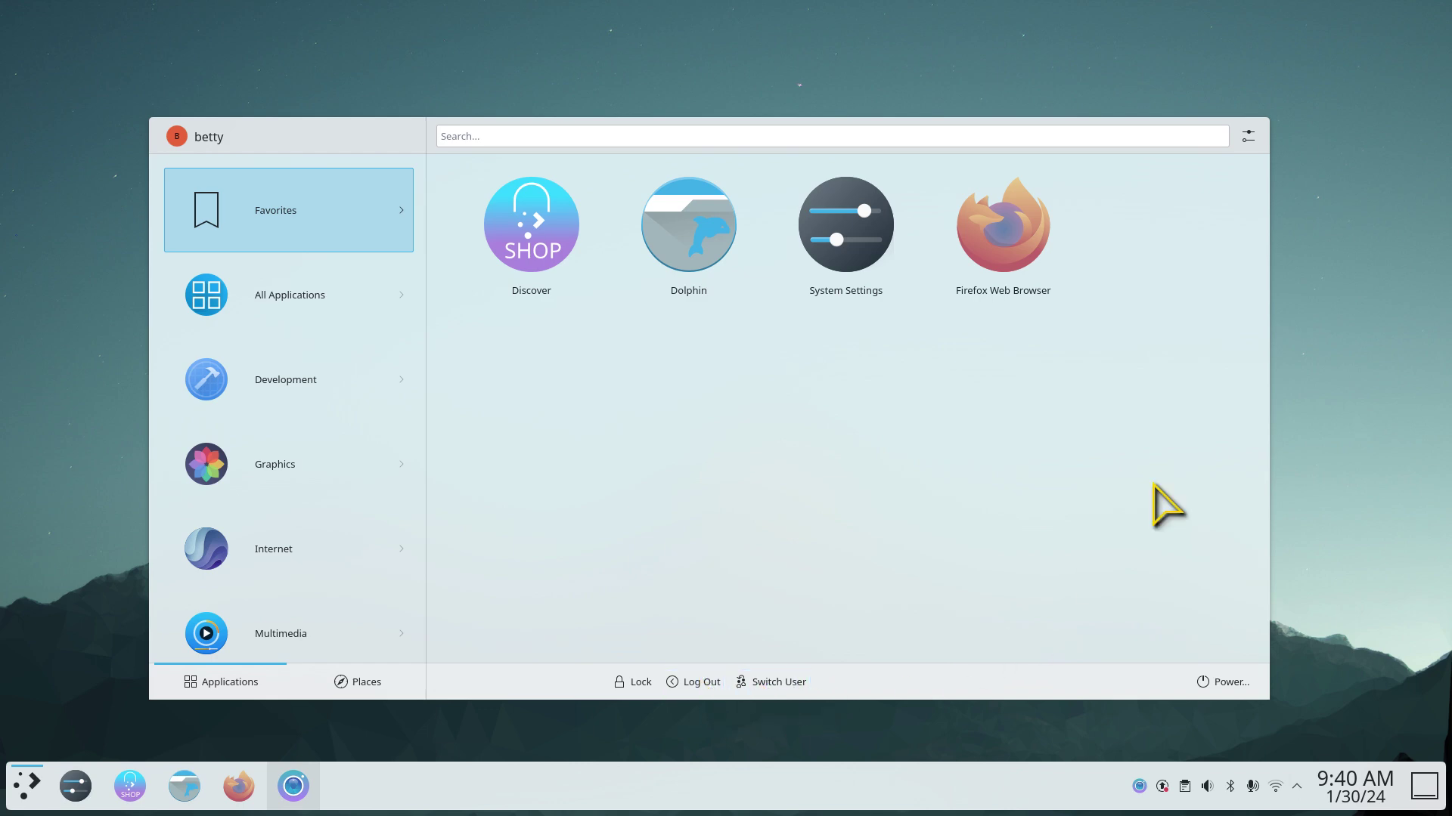
pyautogui.click(1249, 137)
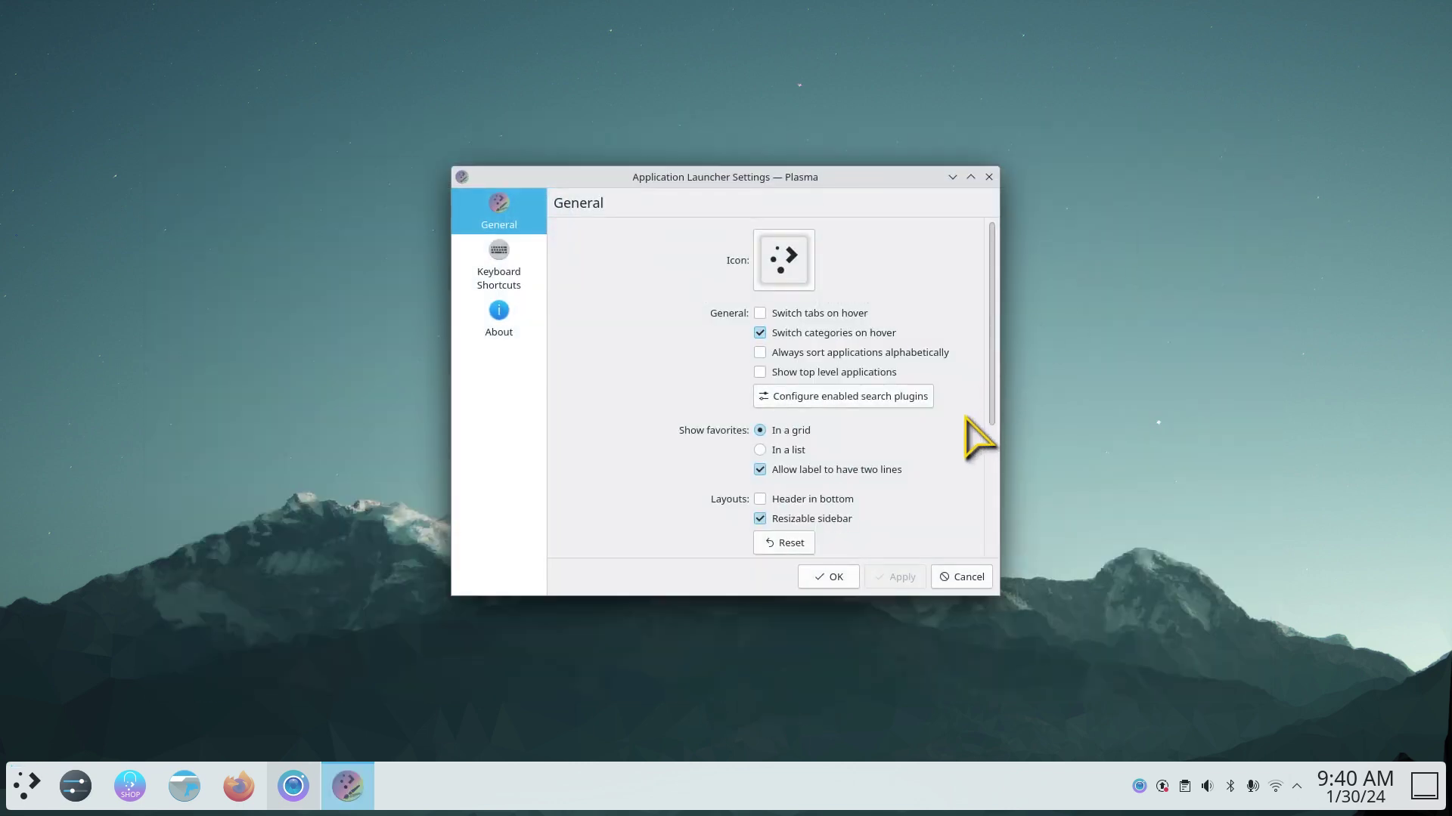
pyautogui.moveTo(994, 411); pyautogui.dragTo(982, 544)
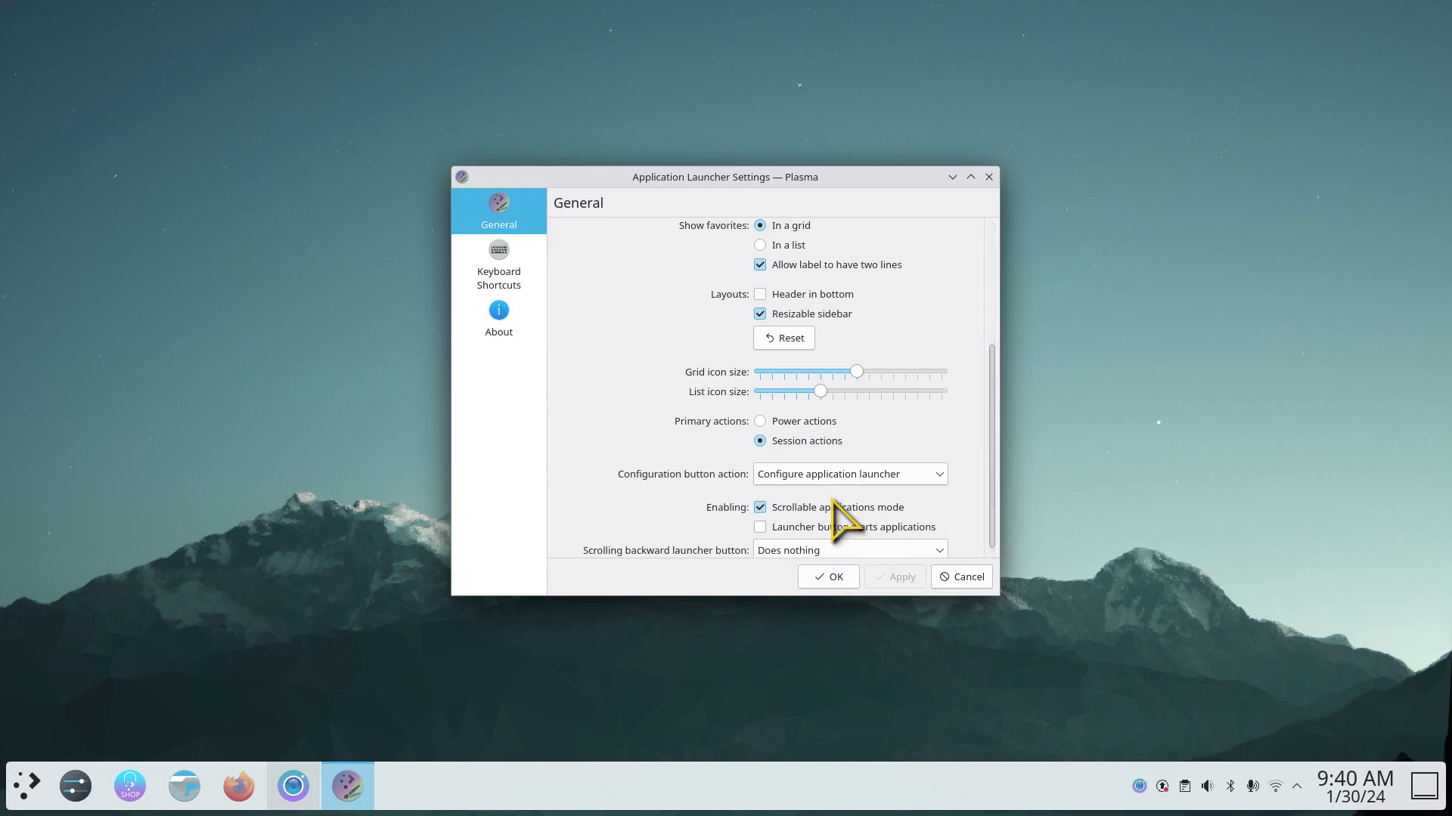
pyautogui.click(759, 421)
pyautogui.click(880, 578)
pyautogui.click(831, 577)
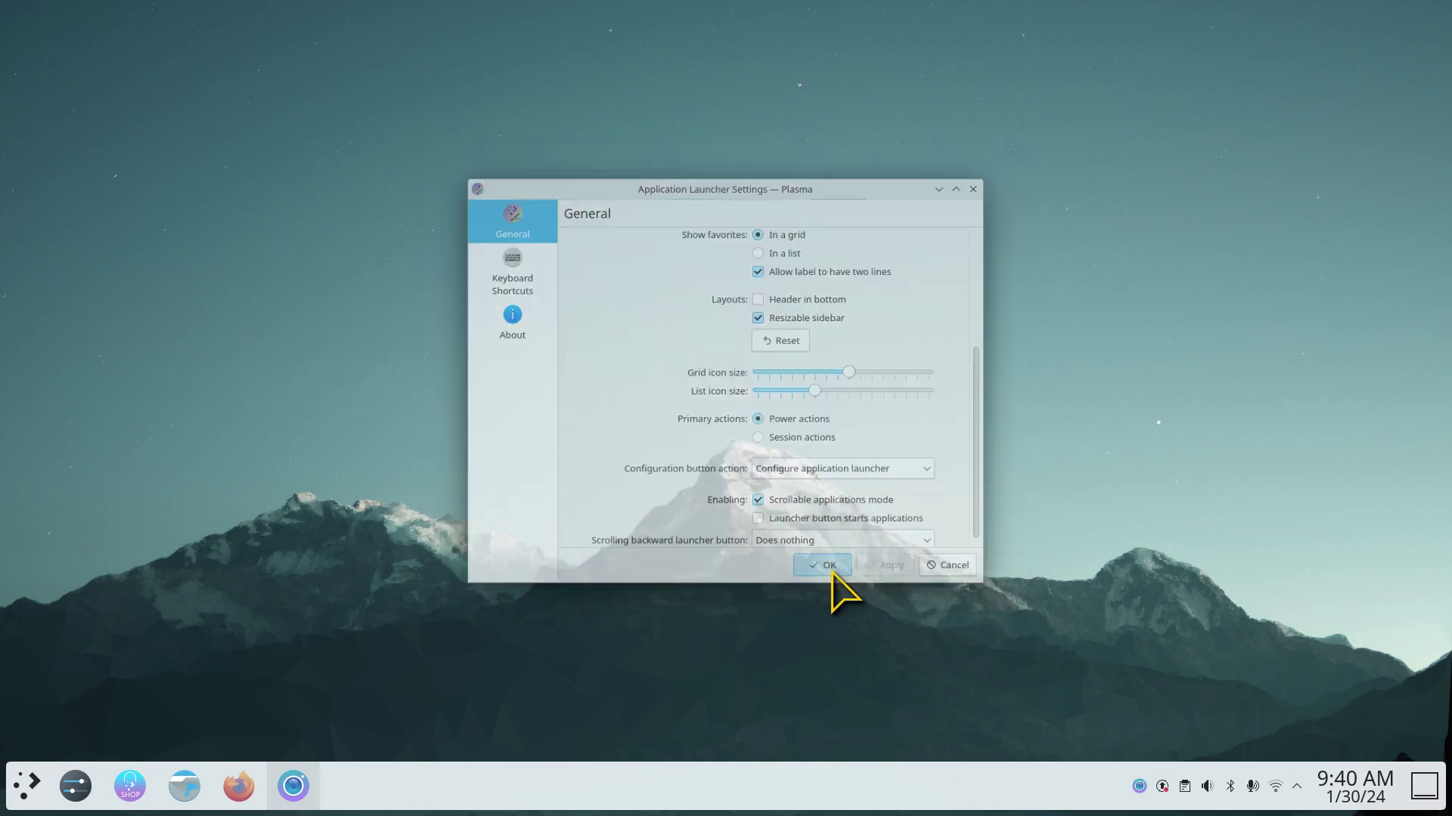
# Check the options offered under Leave in the launcher, and narrow its sidebar slightly
pyautogui.press('super')
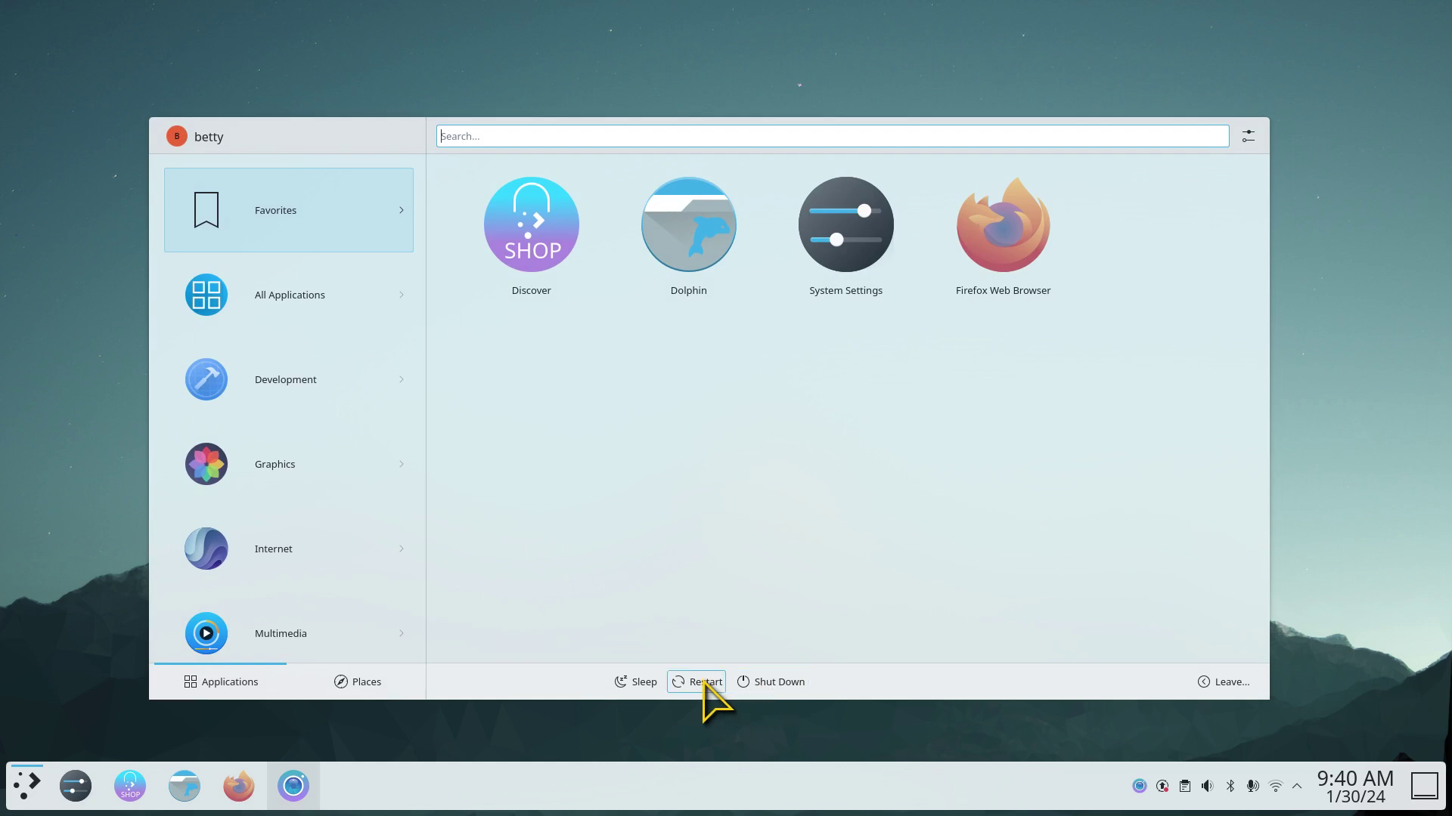
pyautogui.click(1216, 683)
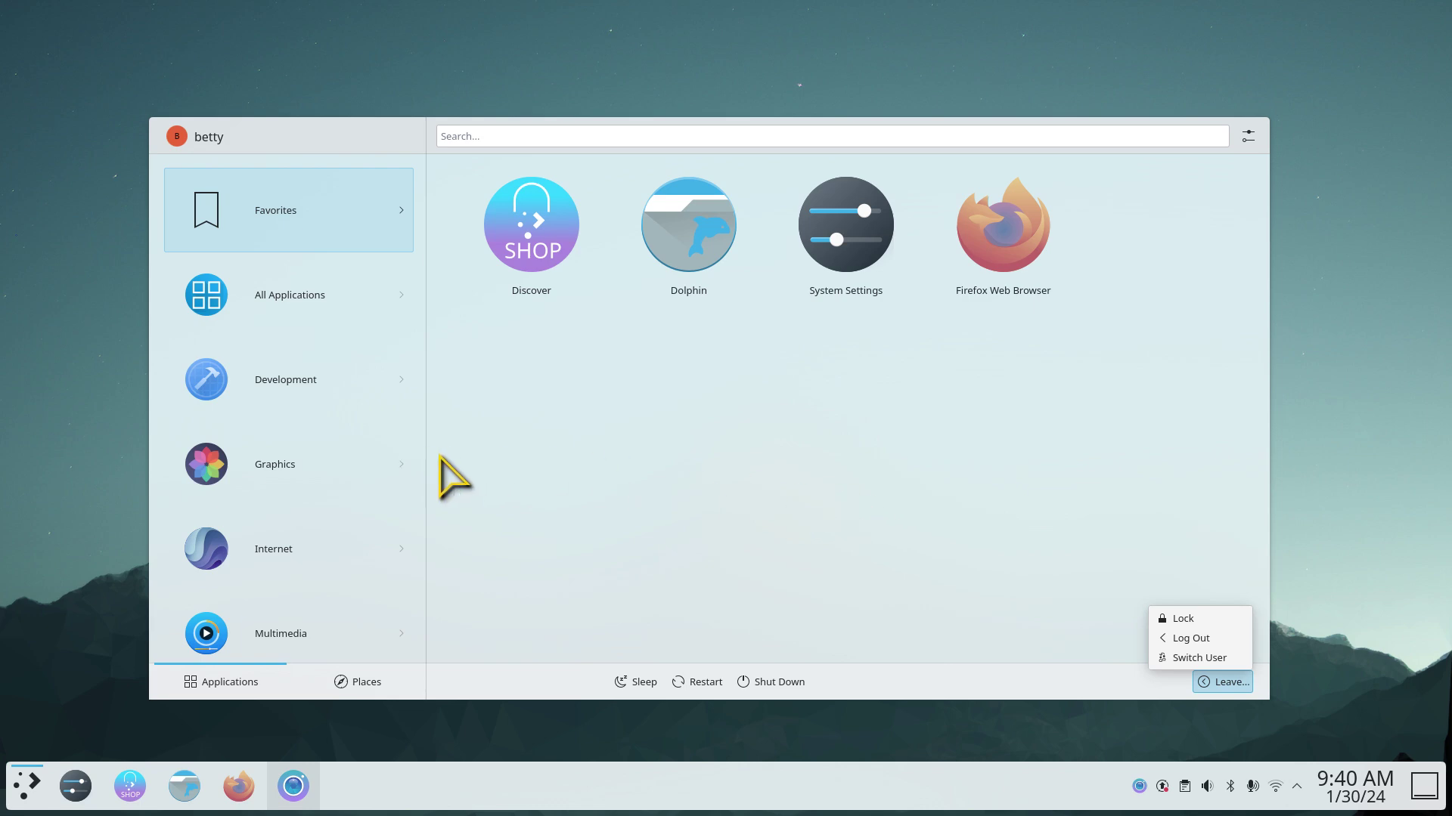
pyautogui.click(788, 486)
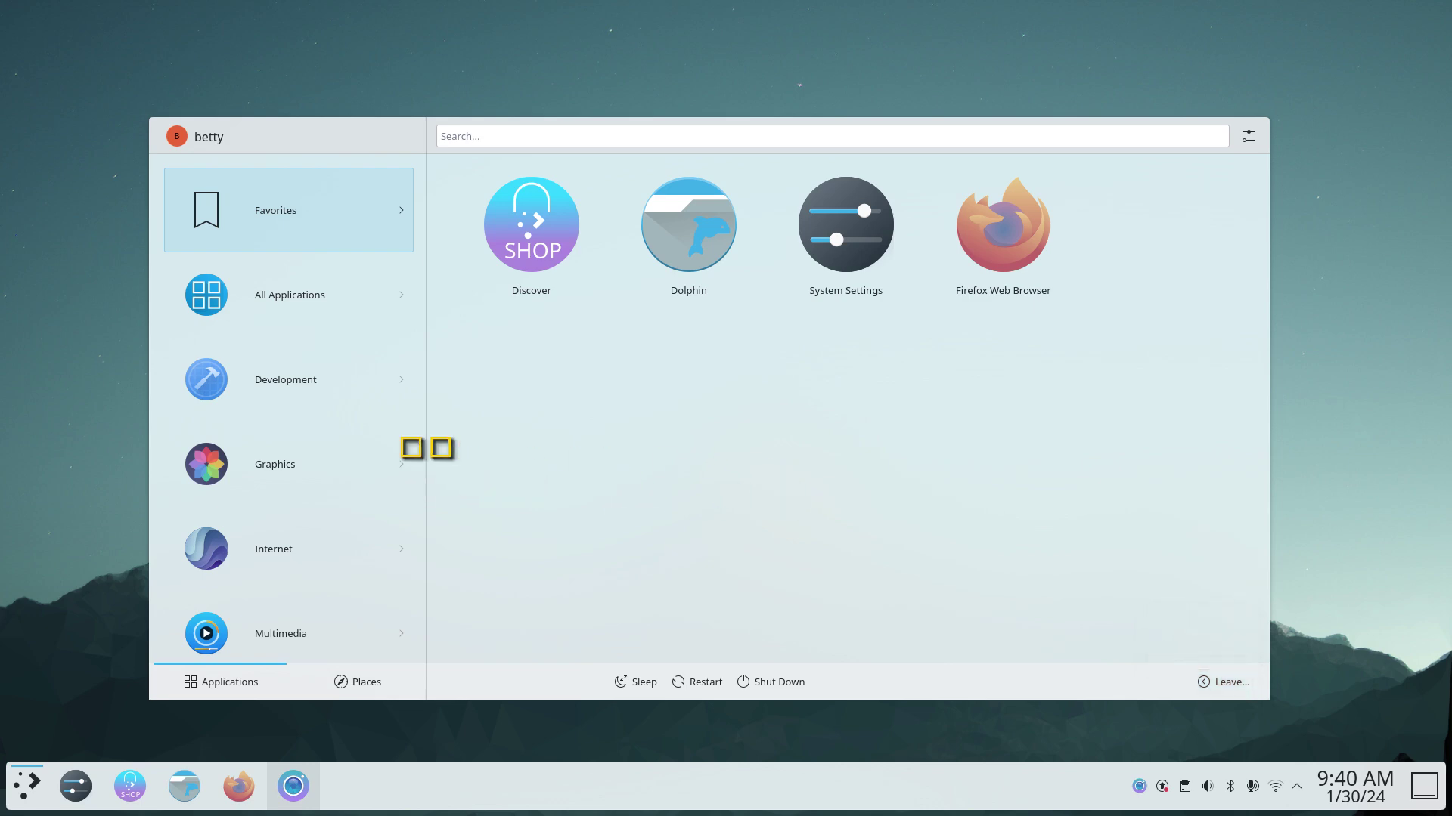
pyautogui.moveTo(423, 448)
pyautogui.moveTo(423, 449)
pyautogui.mouseDown()
pyautogui.moveTo(342, 434)
pyautogui.moveTo(549, 453)
pyautogui.moveTo(415, 454)
pyautogui.mouseUp()
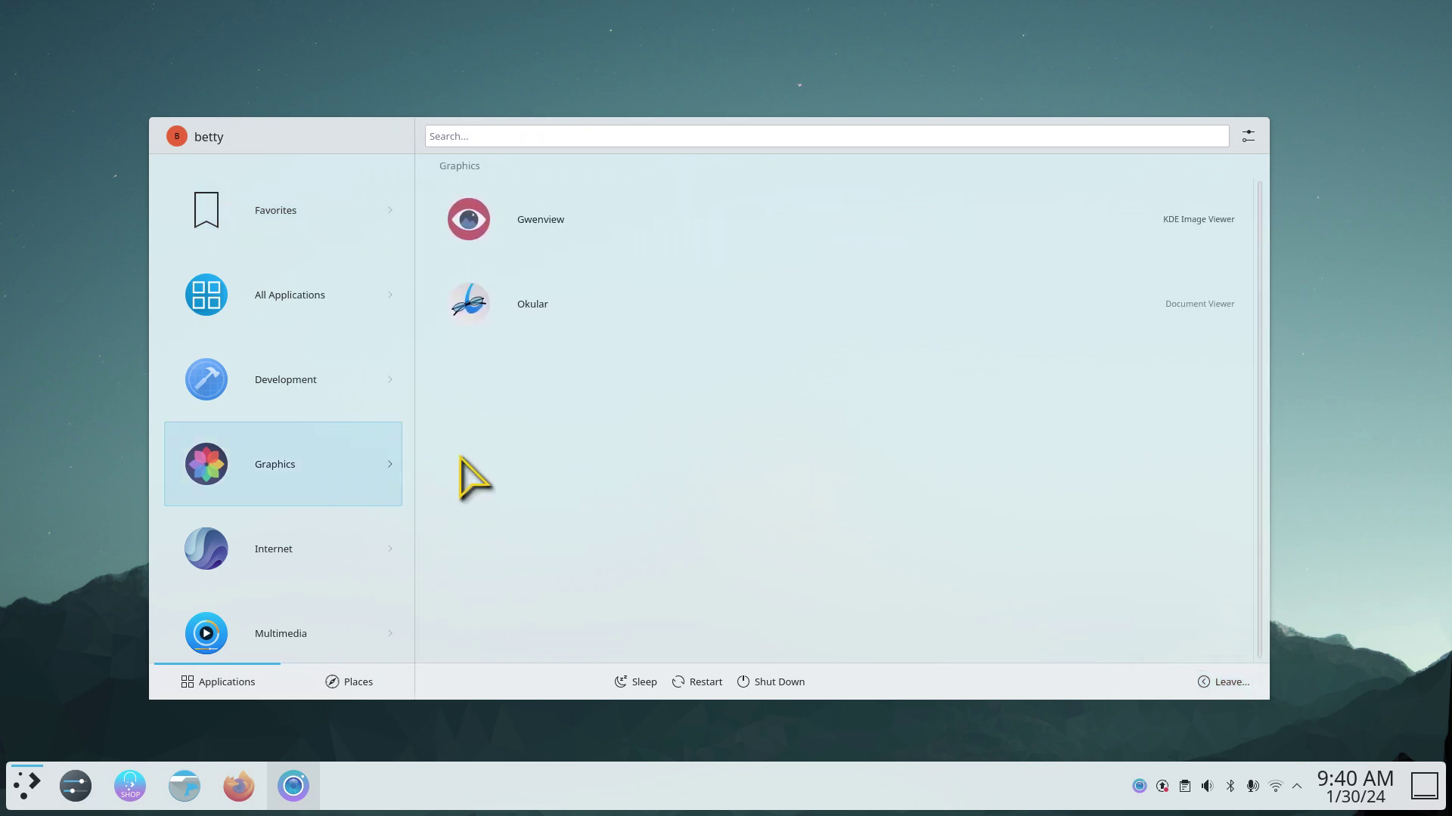
# Look through the launcher's General settings down to the last options and close them without changes
pyautogui.click(1248, 137)
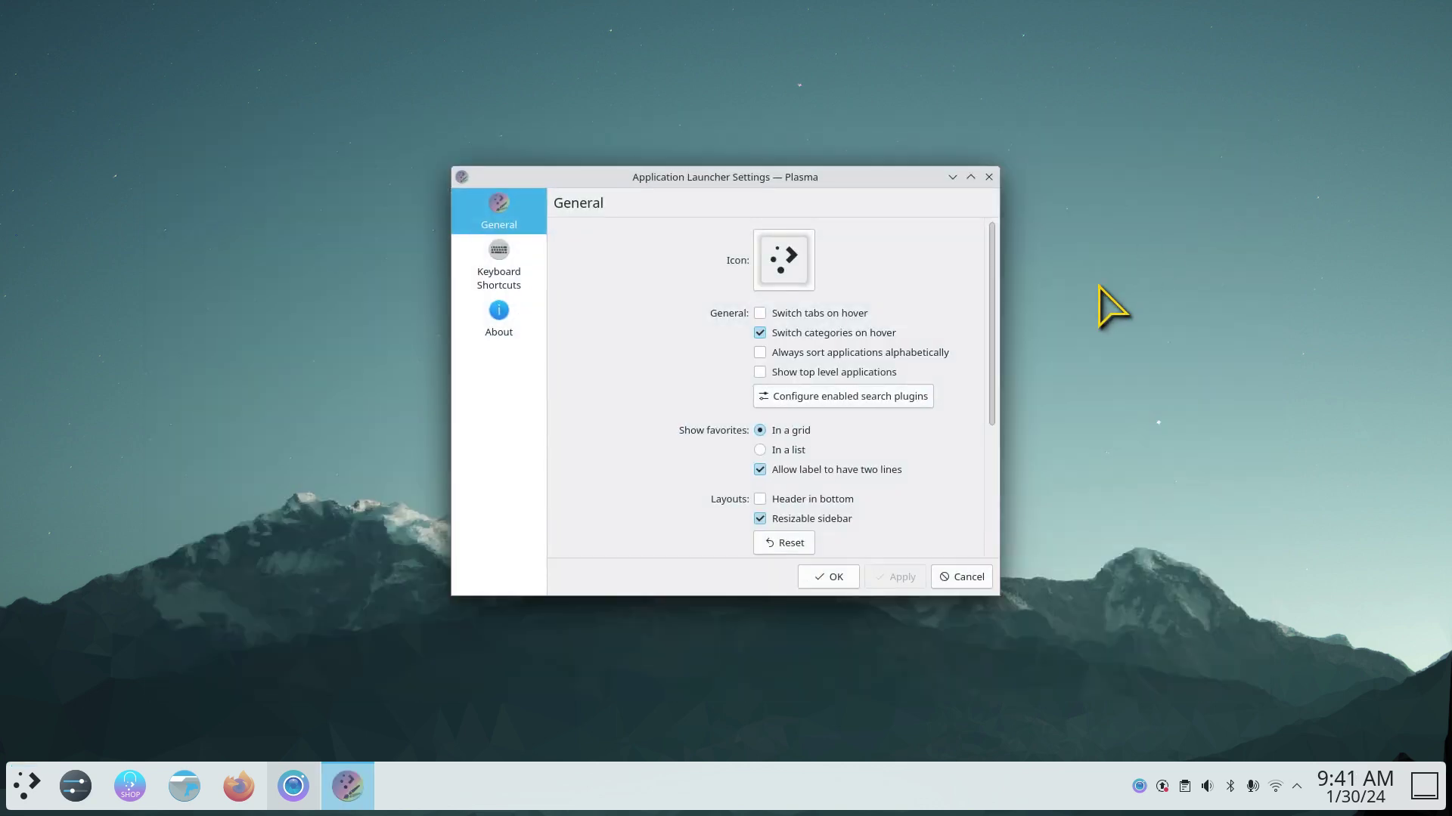
pyautogui.moveTo(996, 337); pyautogui.dragTo(998, 541)
pyautogui.click(989, 177)
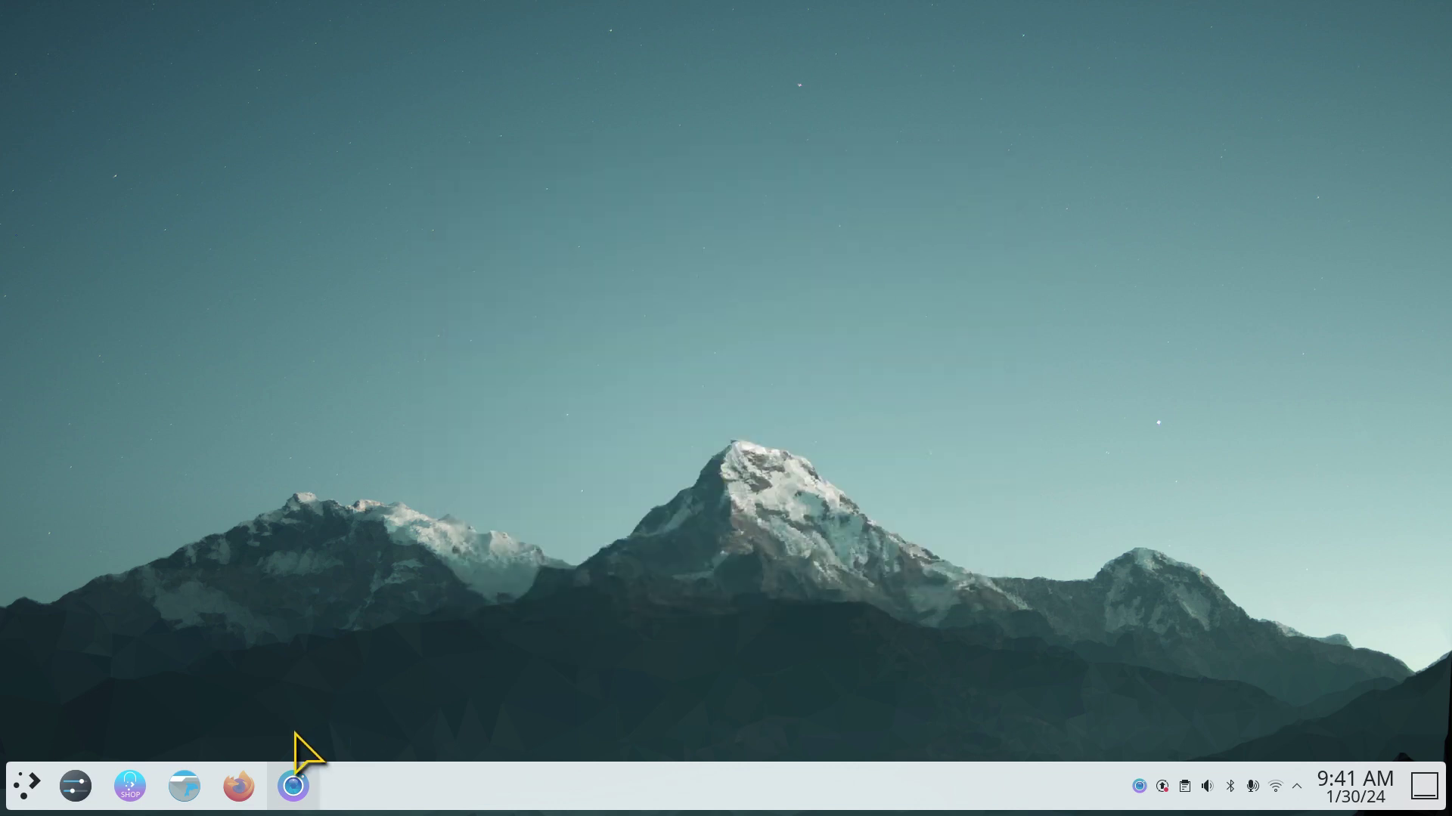
# Switch to Discover, paste "Resizable Application Launcher" into the search field, and close the window
pyautogui.click(121, 792)
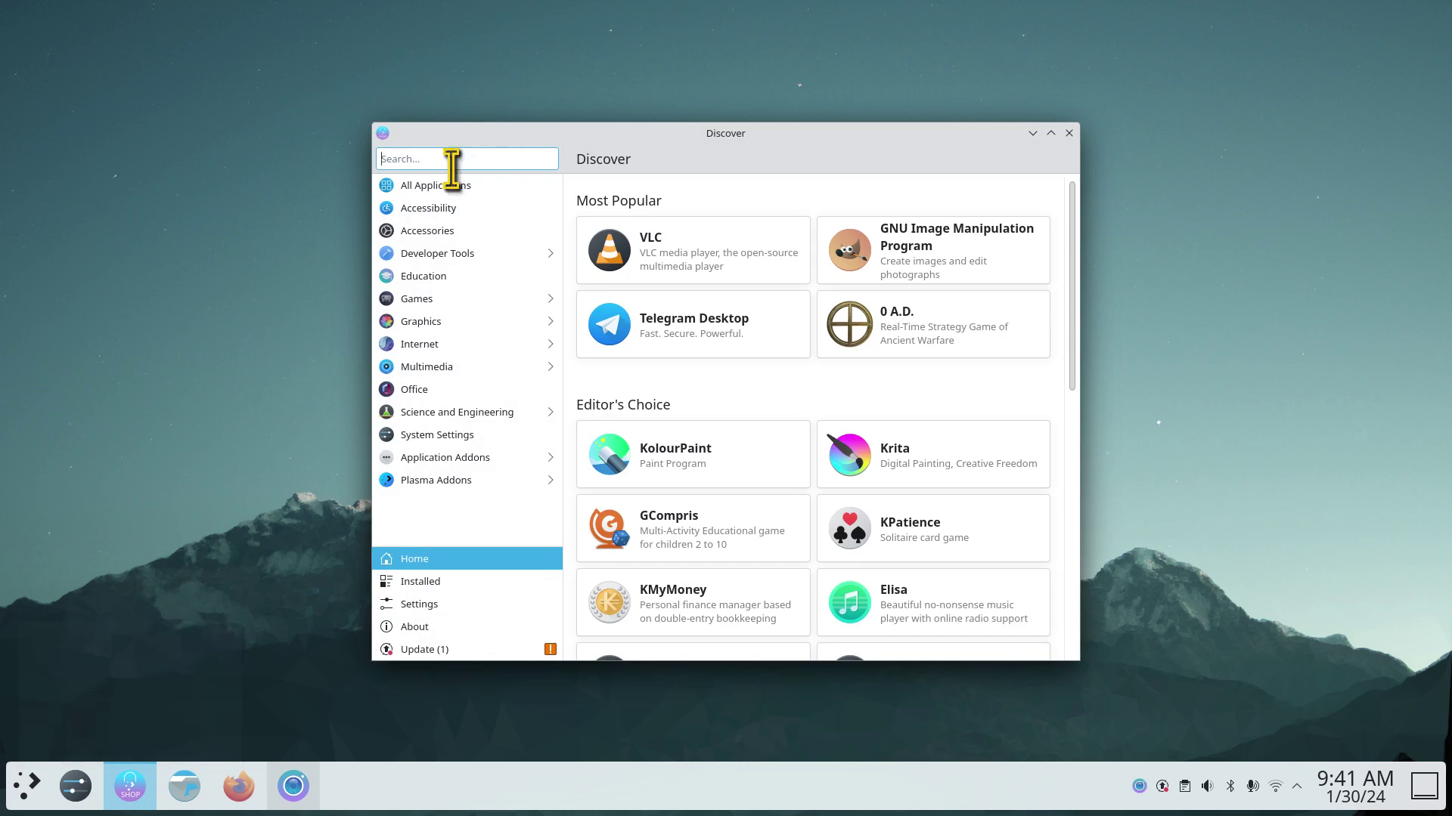
pyautogui.rightClick(455, 159)
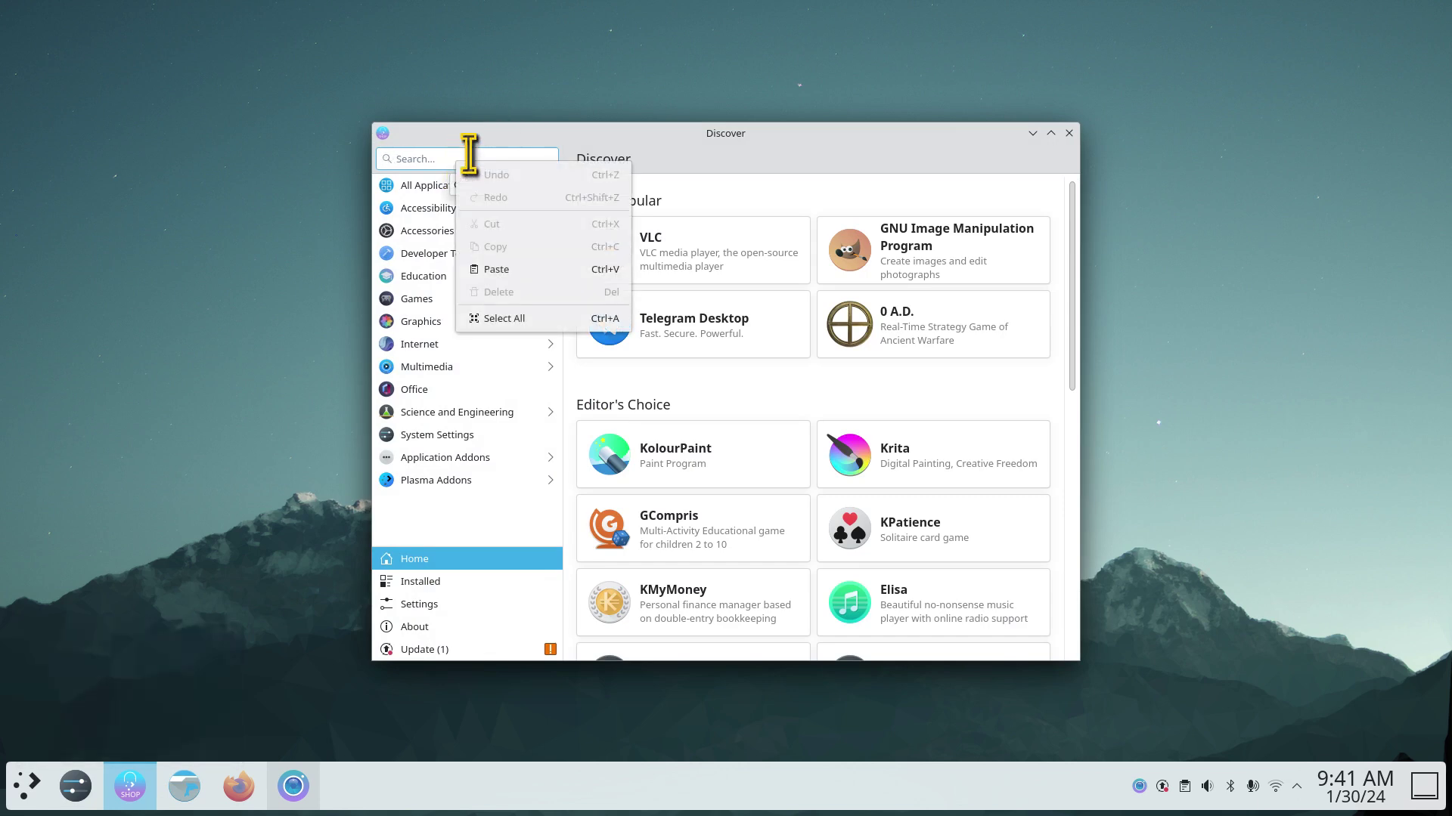
pyautogui.click(541, 271)
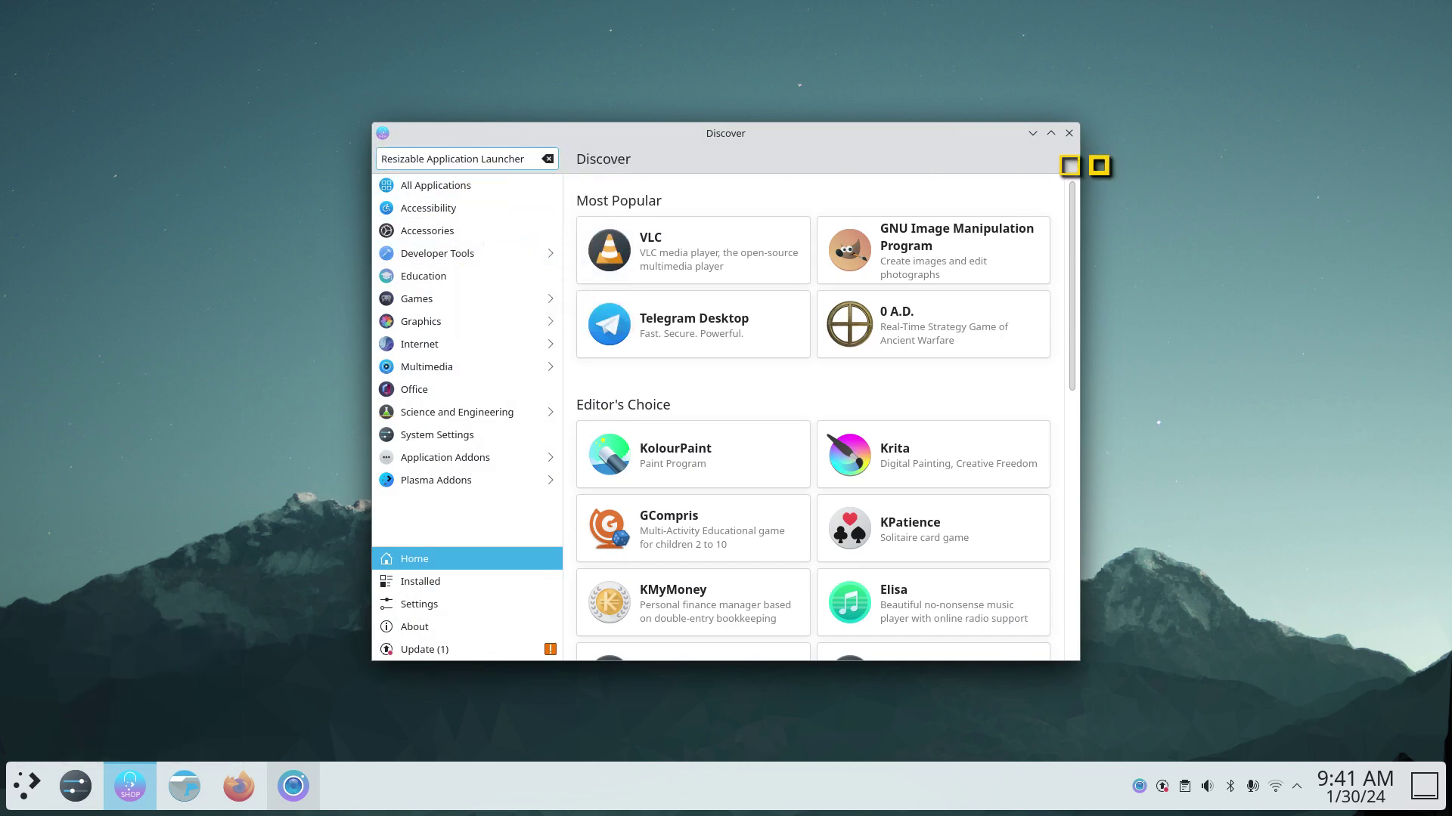
pyautogui.click(1069, 134)
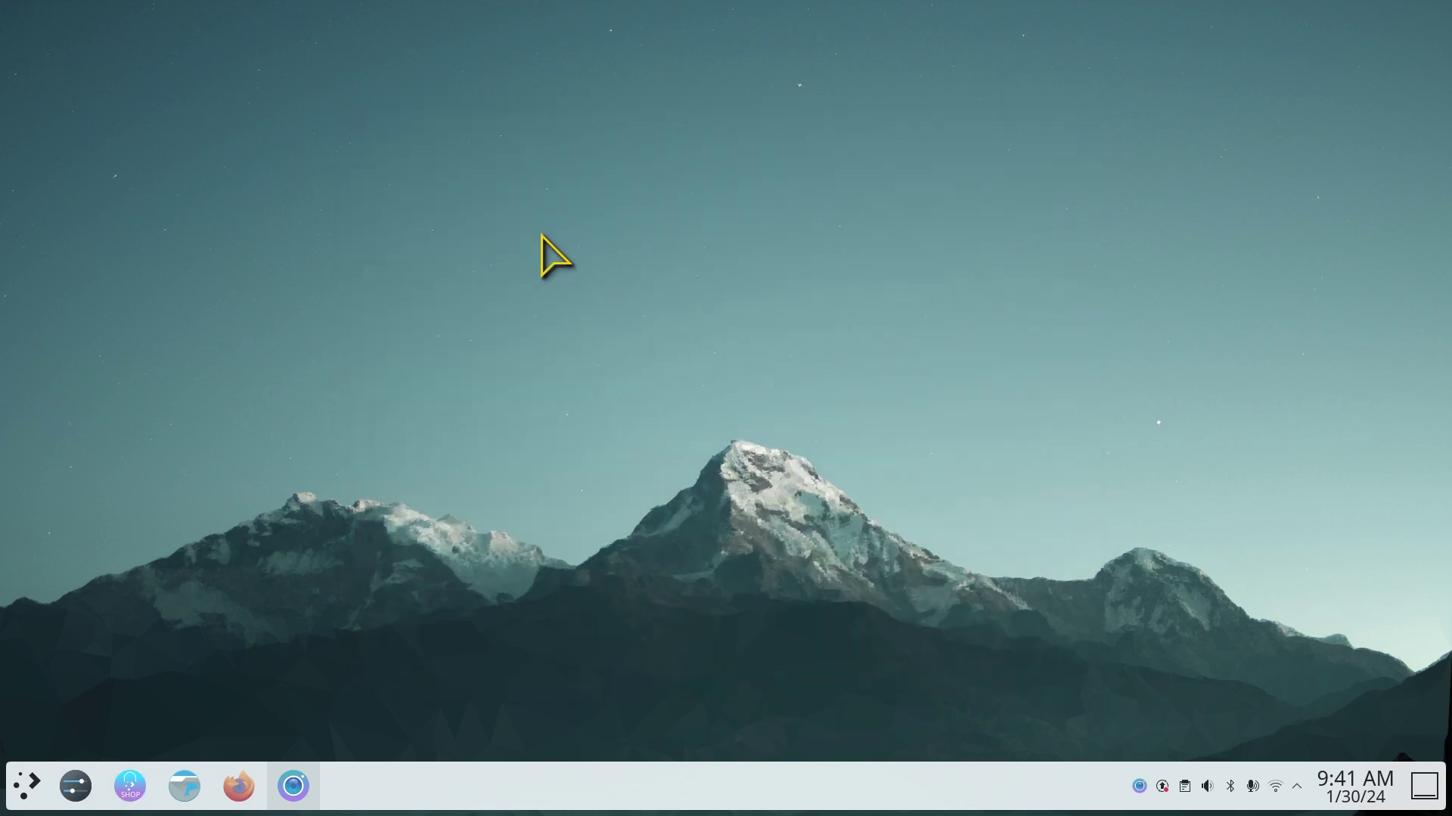
# Switch to System Settings and examine the installed cursor themes under Appearance
pyautogui.click(72, 789)
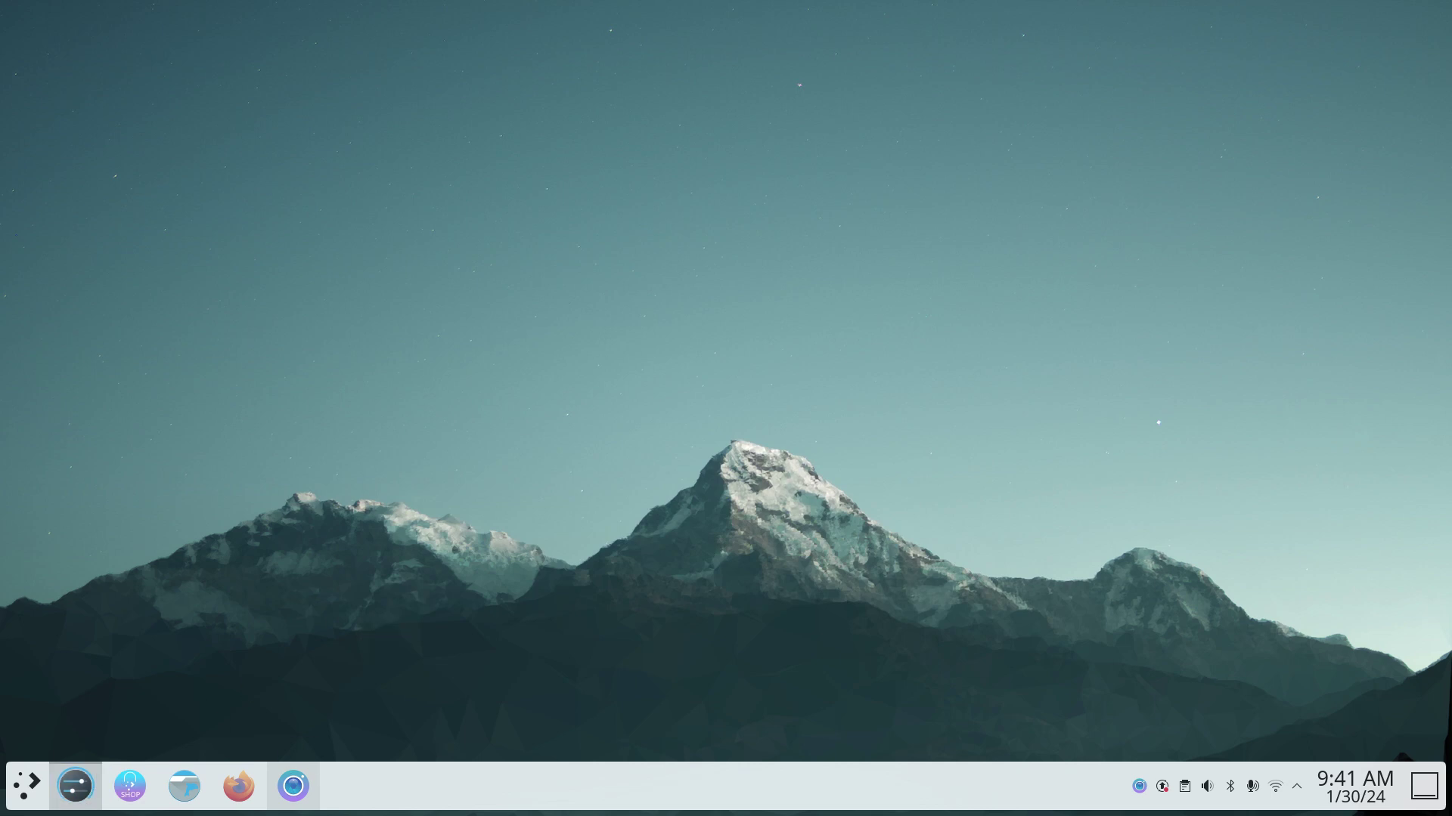
pyautogui.click(274, 169)
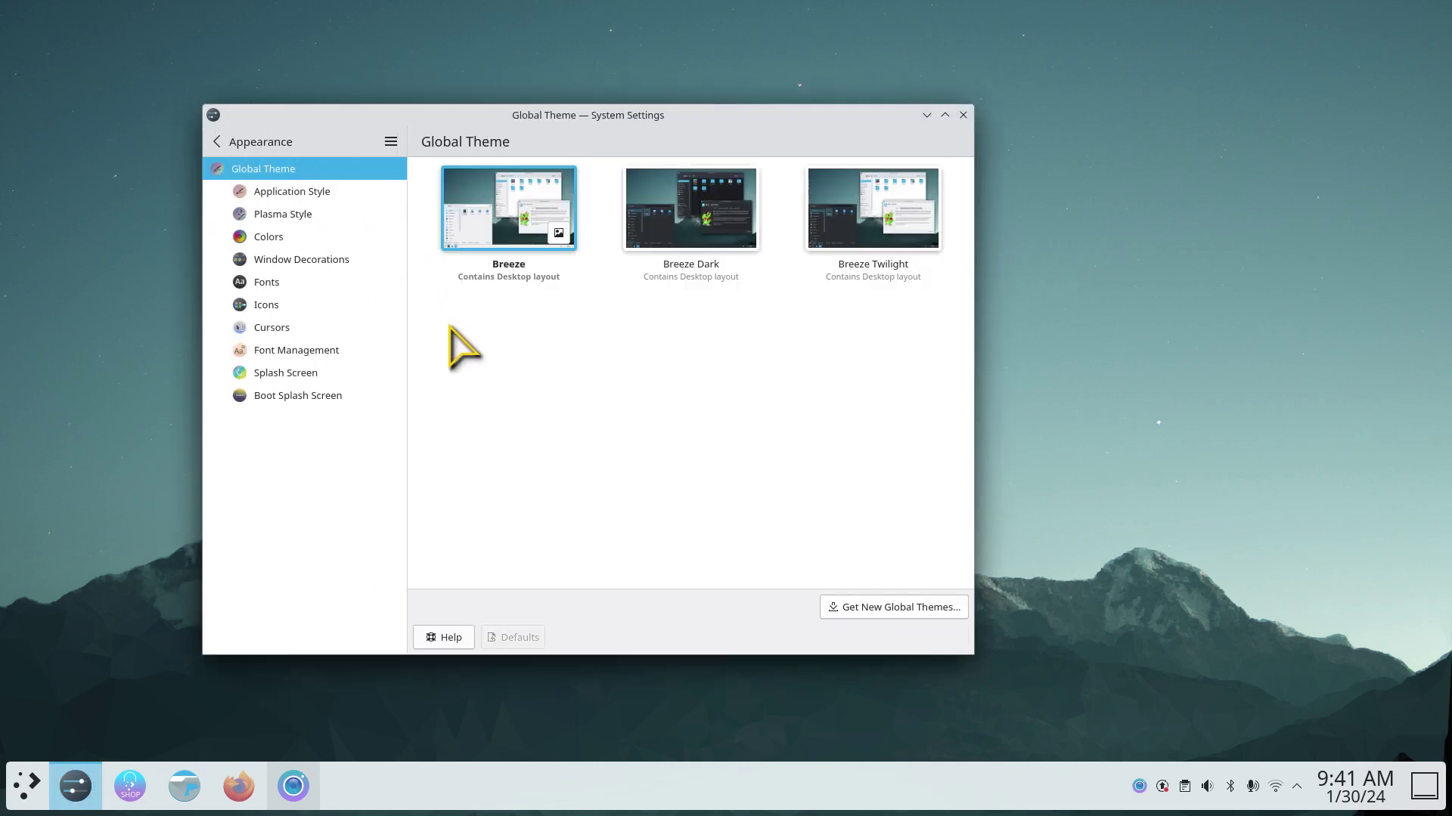
pyautogui.click(308, 327)
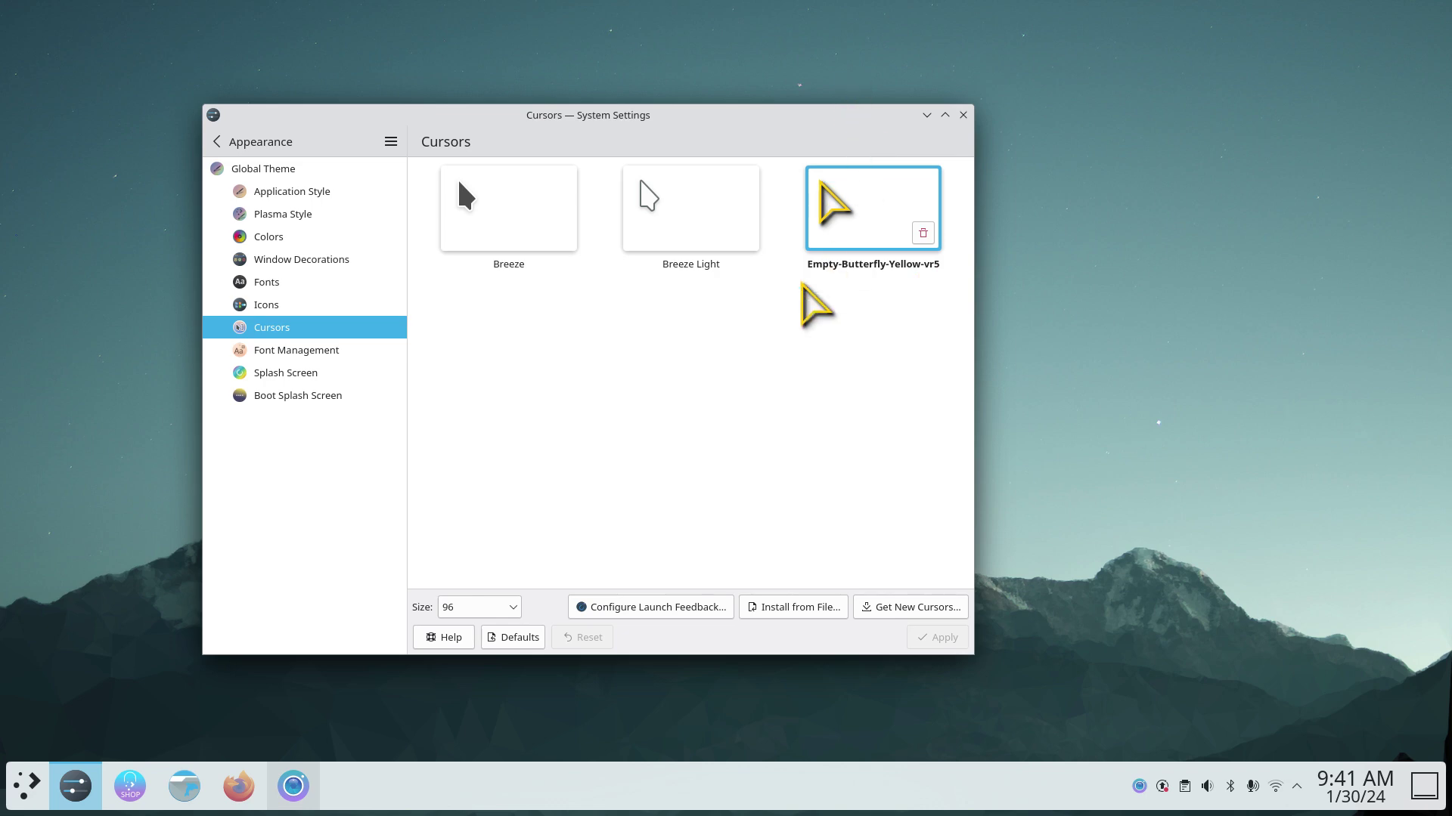
# Apply the candy-icons icon theme and close System Settings
pyautogui.click(261, 306)
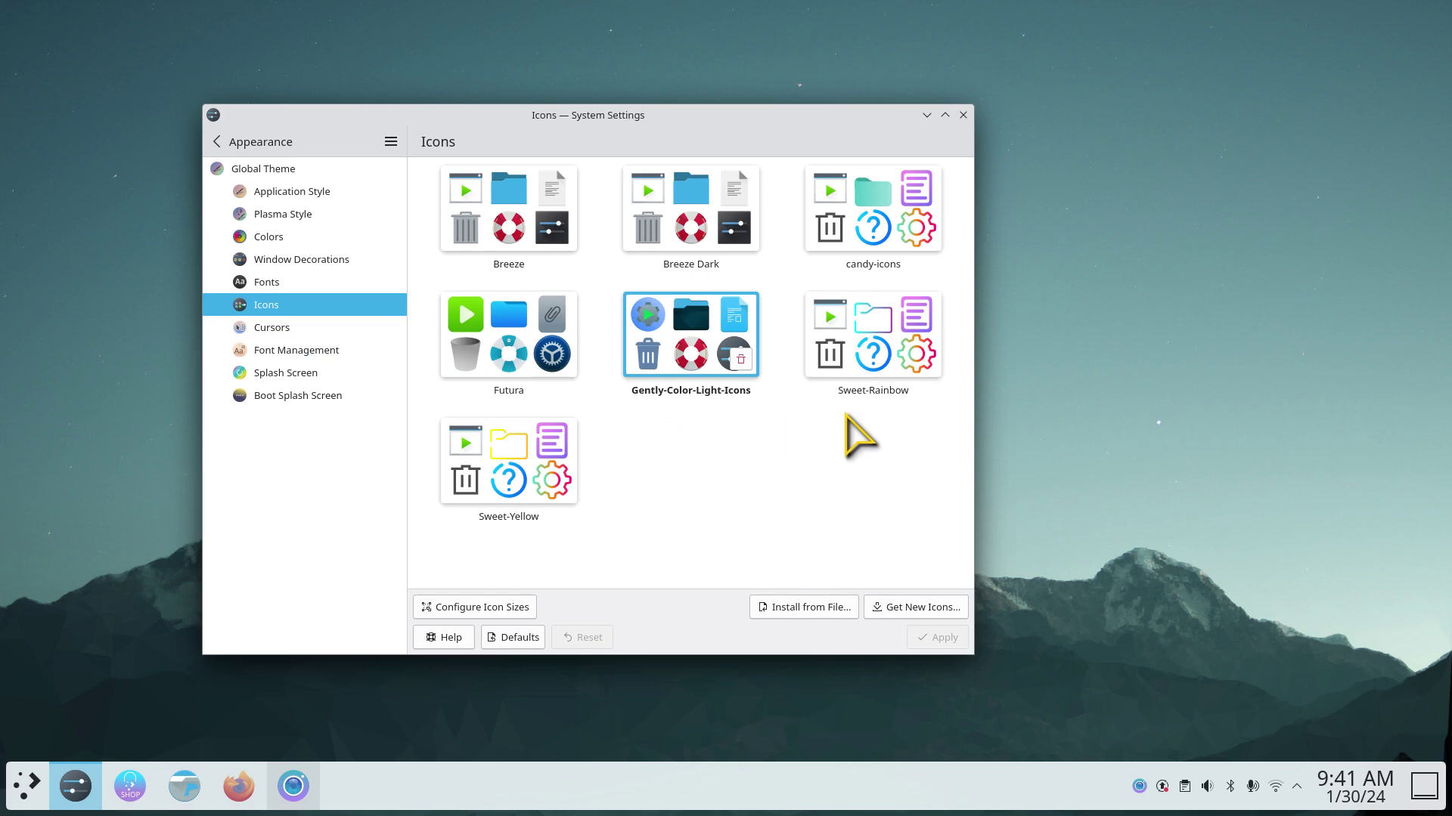
pyautogui.click(862, 238)
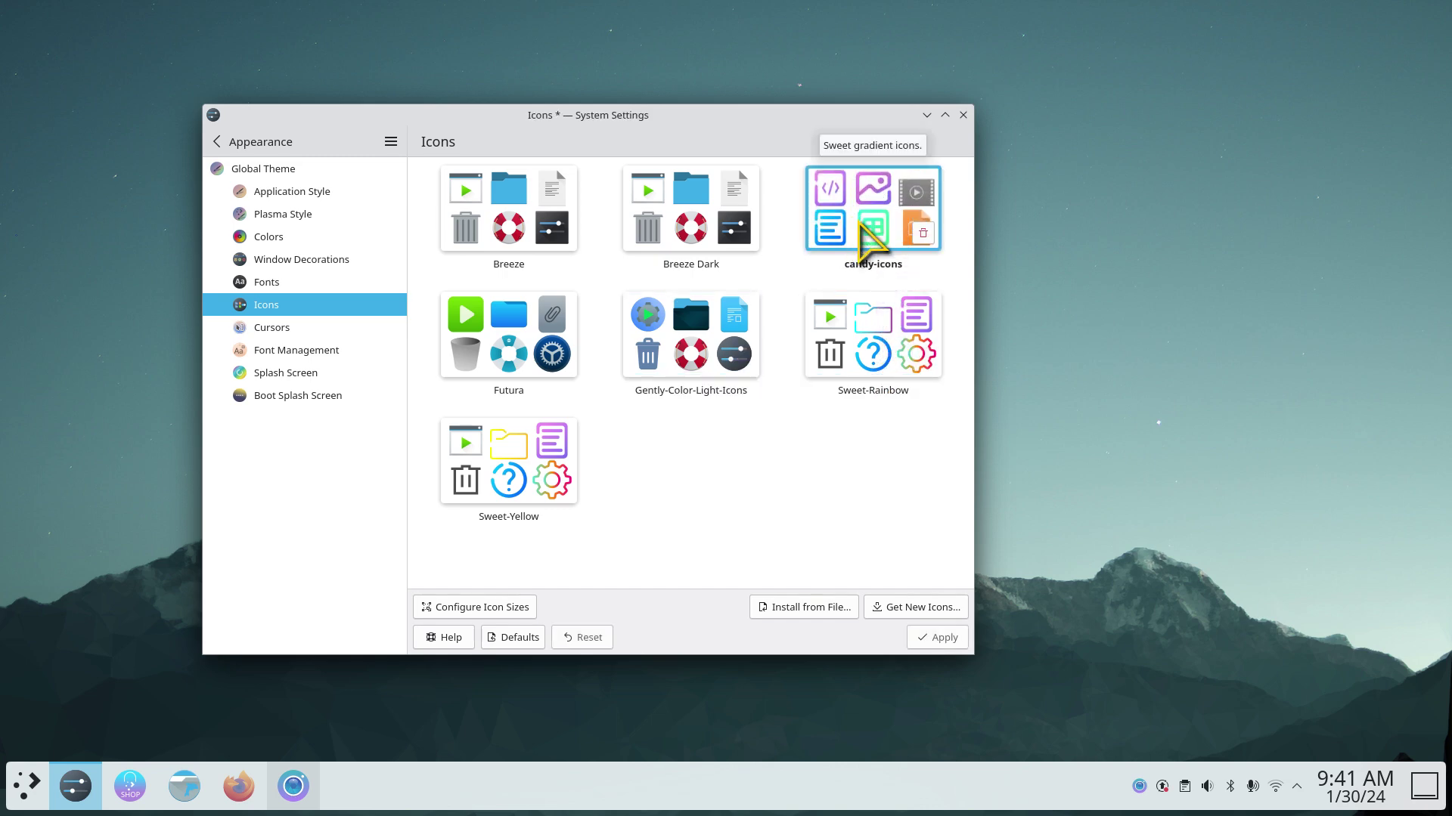
pyautogui.click(938, 640)
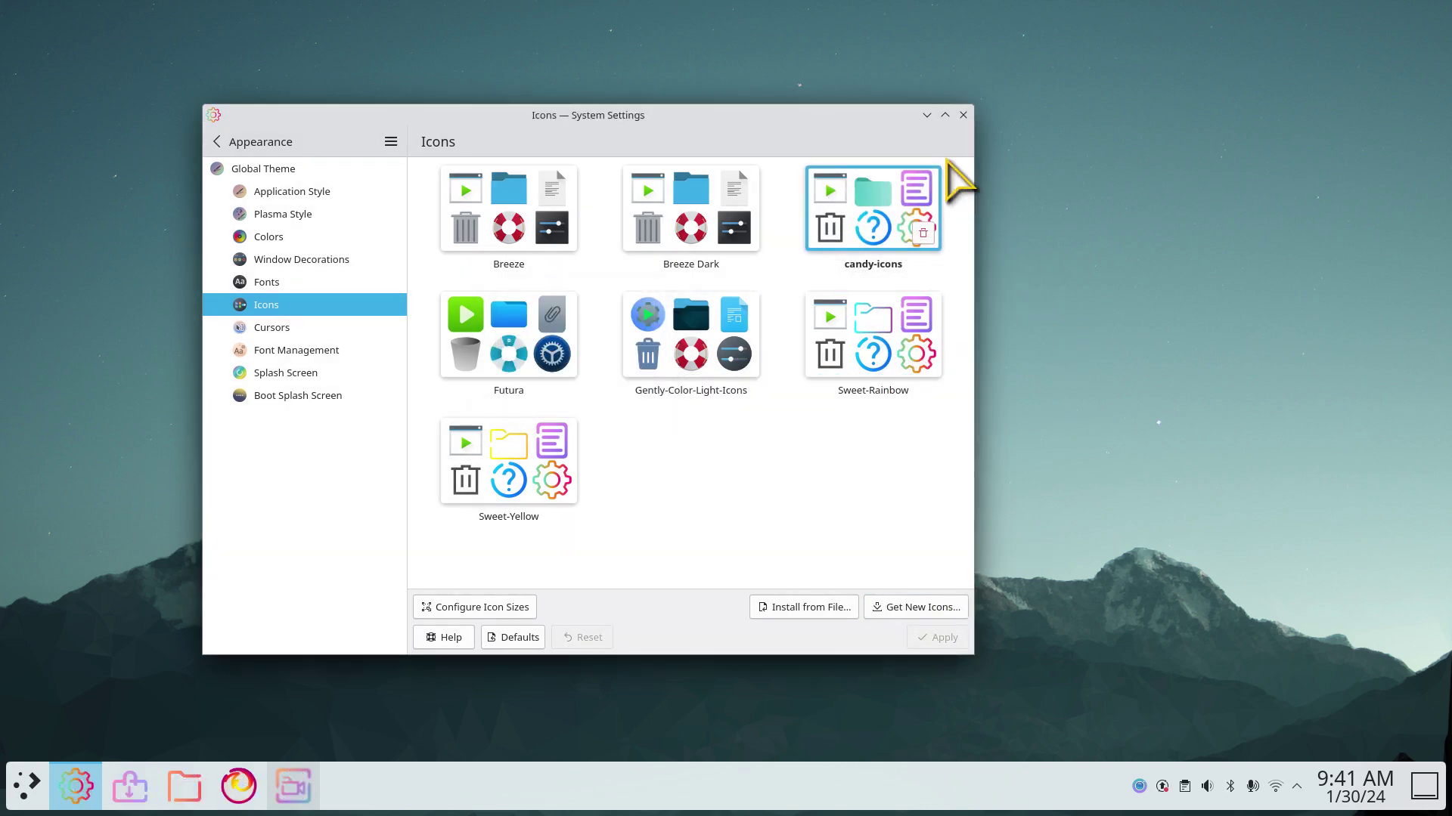
pyautogui.click(962, 115)
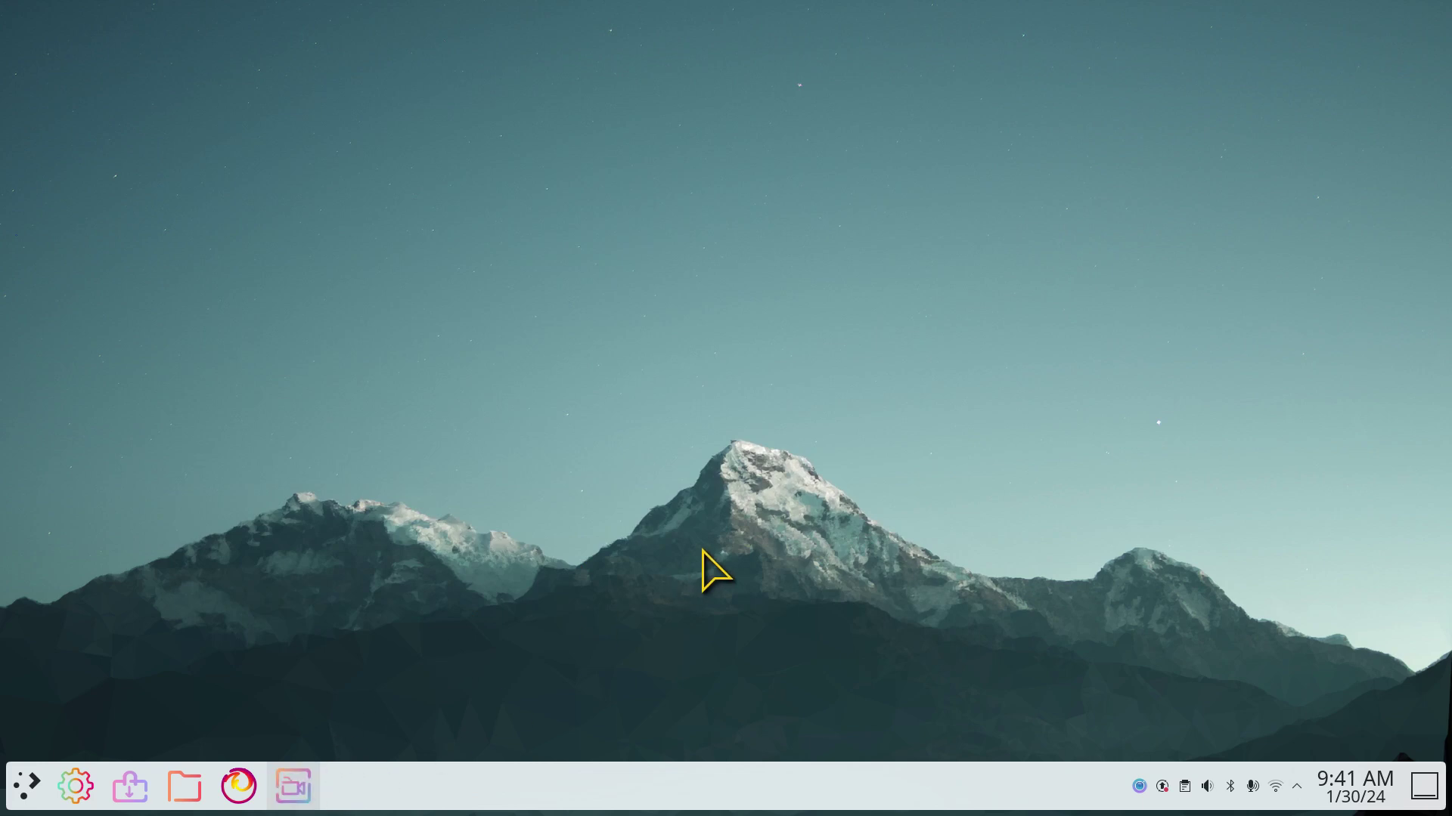
# Check the icons in the launcher and in Dolphin's Home folder, closing both again
pyautogui.press('super')
pyautogui.press('Escape')
pyautogui.click(239, 786)
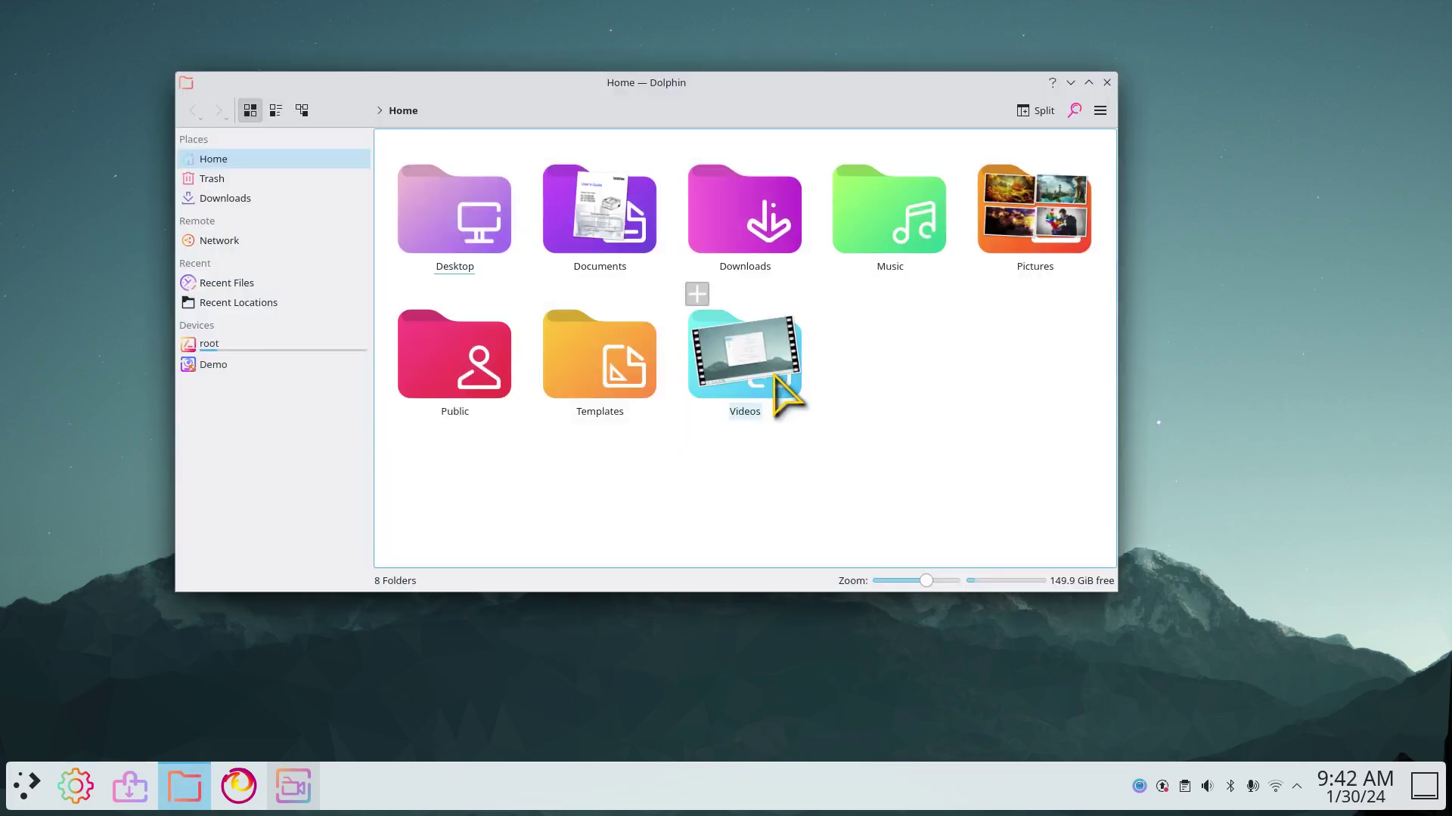
pyautogui.click(1104, 87)
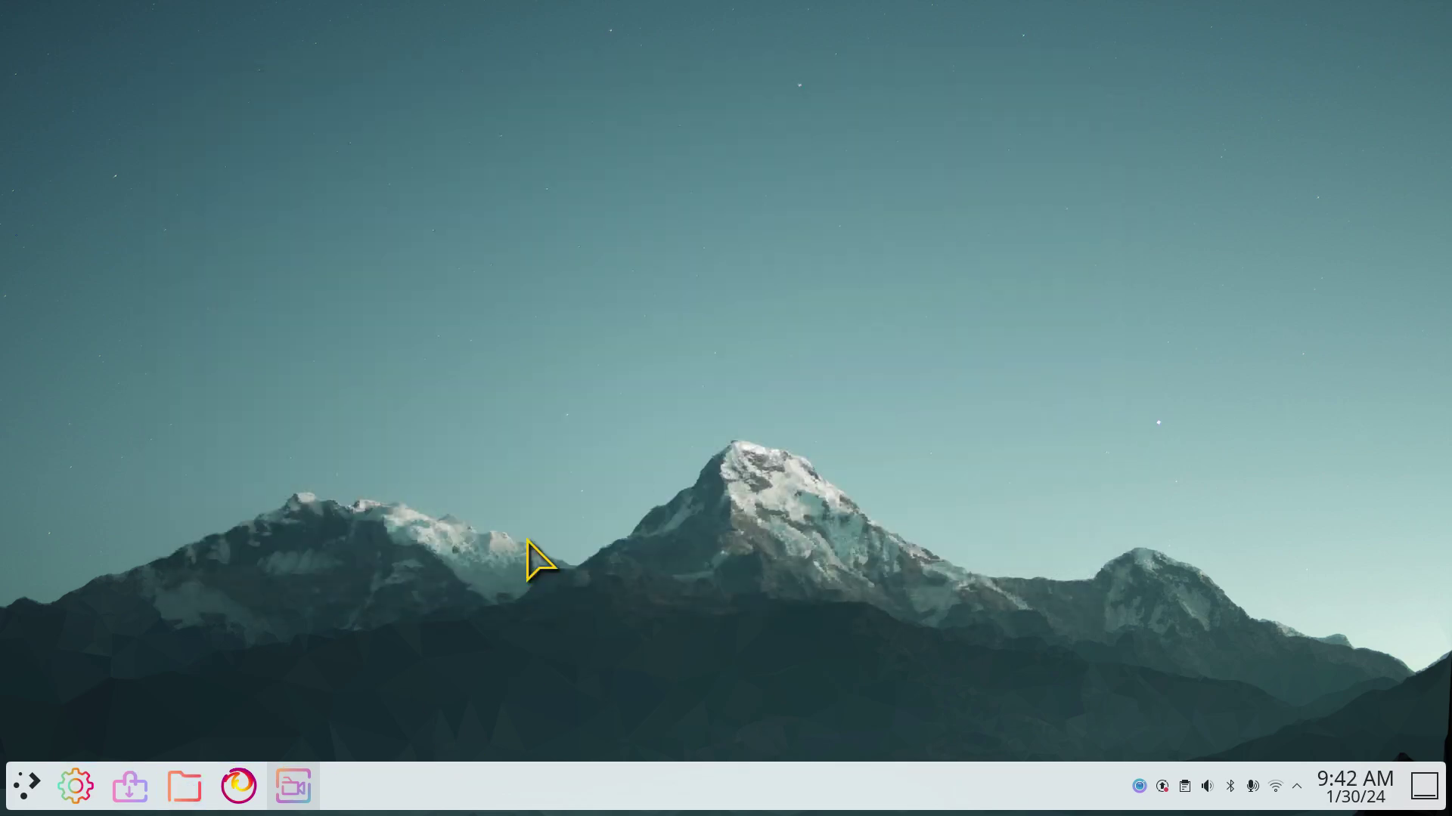
# Switch to System Settings, apply the Gently-Color-Light-Icons icon theme under Appearance, and close the window
pyautogui.click(76, 786)
pyautogui.click(310, 172)
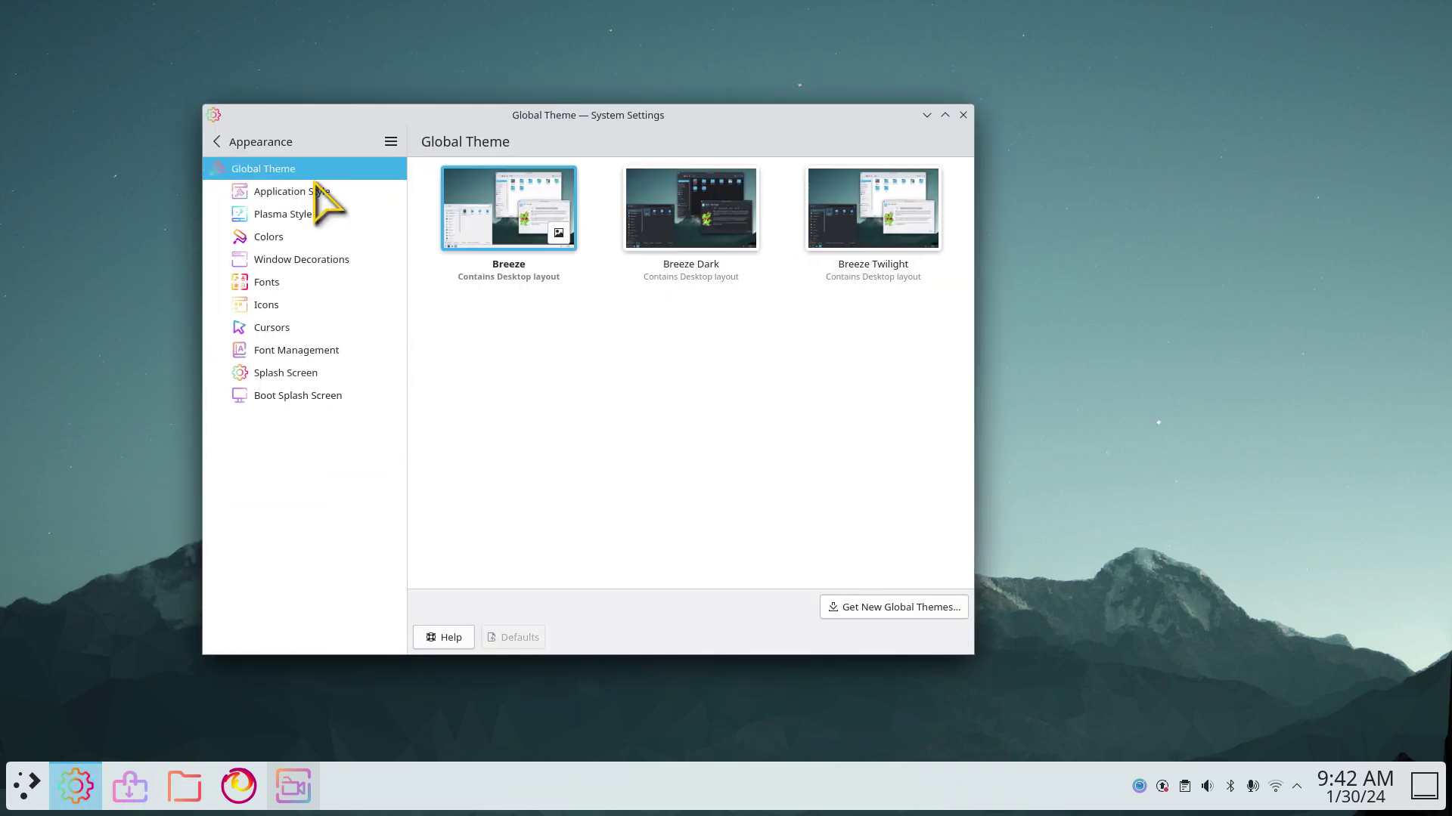
pyautogui.click(286, 310)
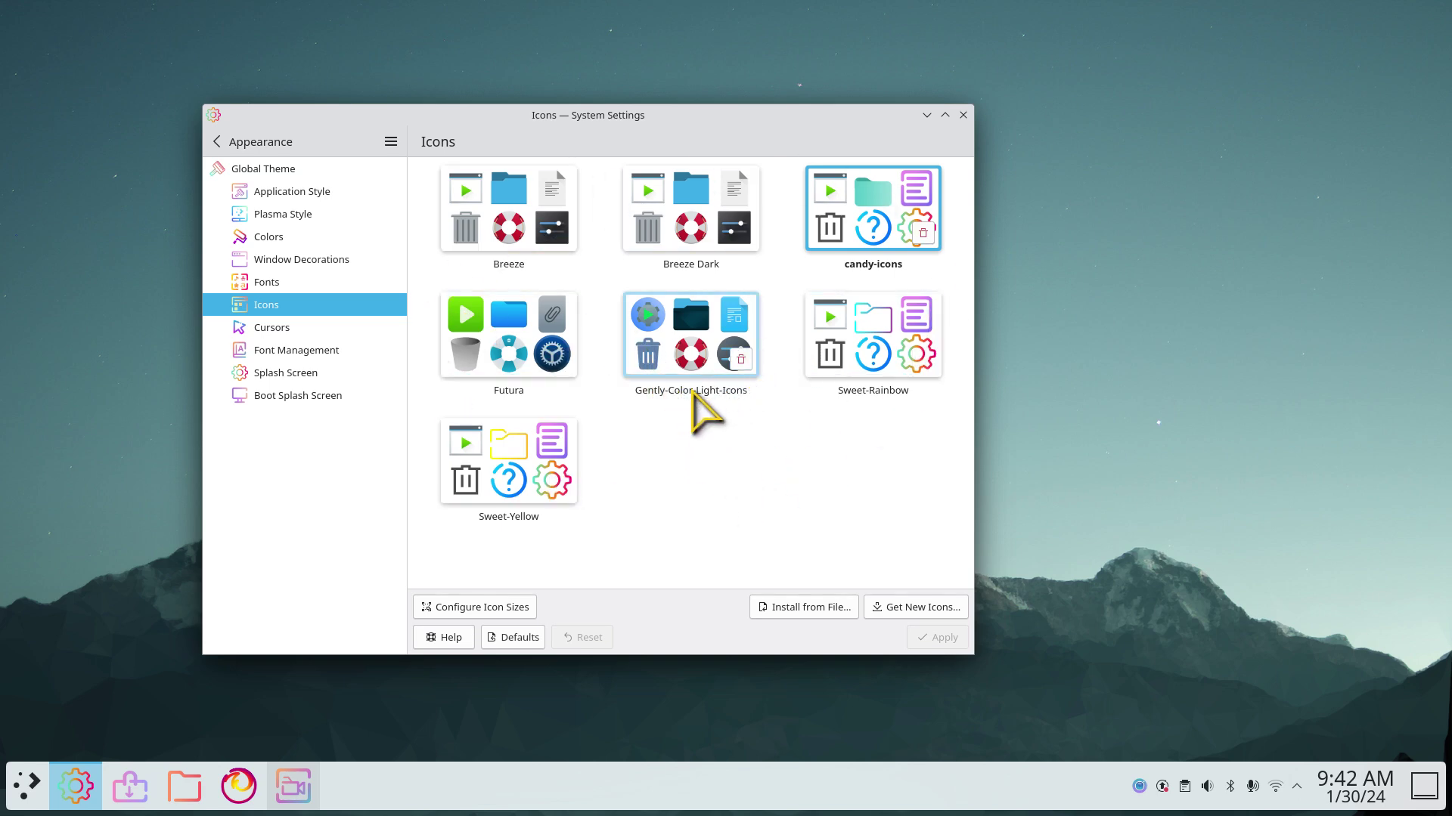
pyautogui.click(680, 368)
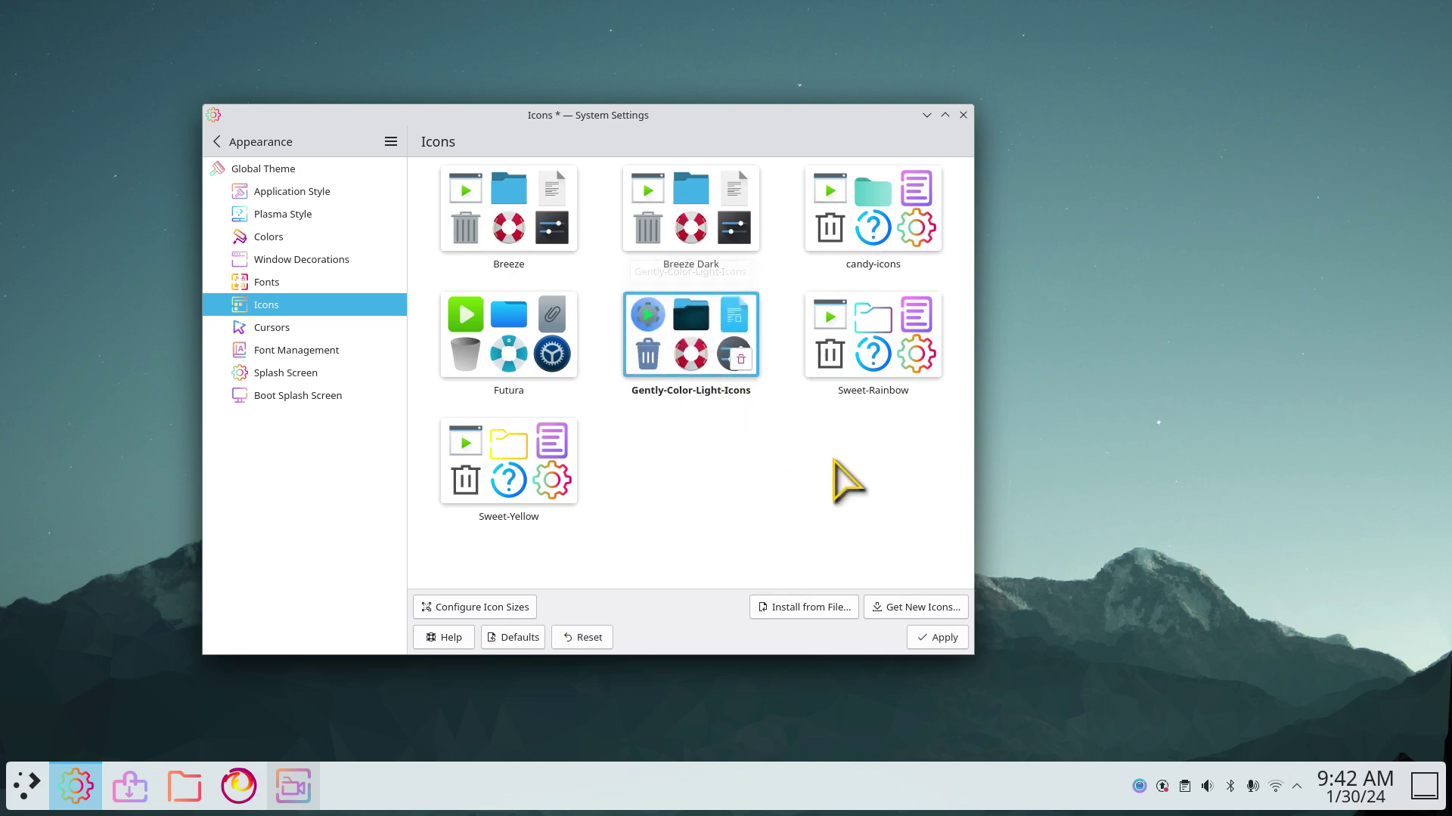
pyautogui.click(937, 638)
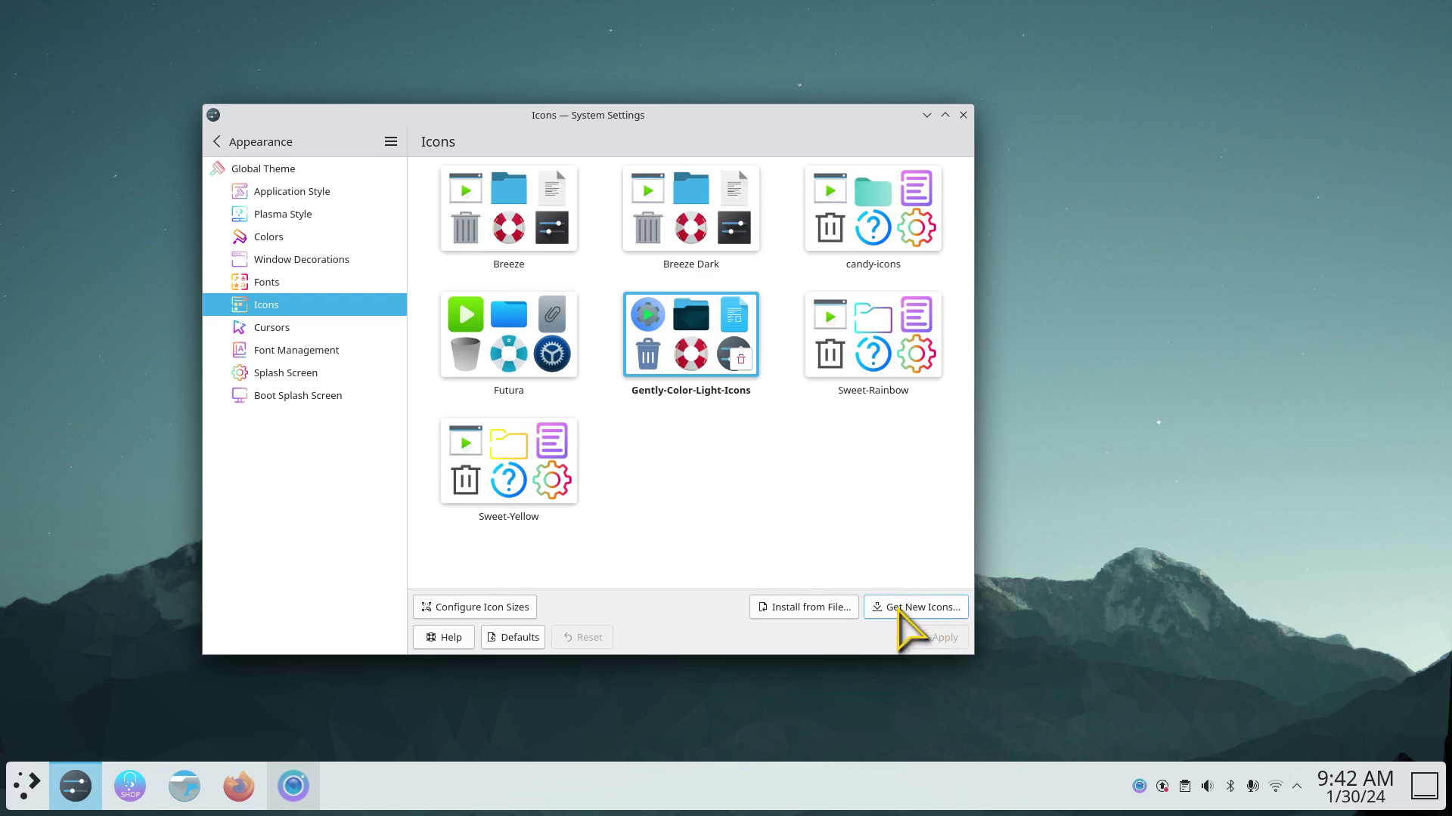
pyautogui.click(963, 115)
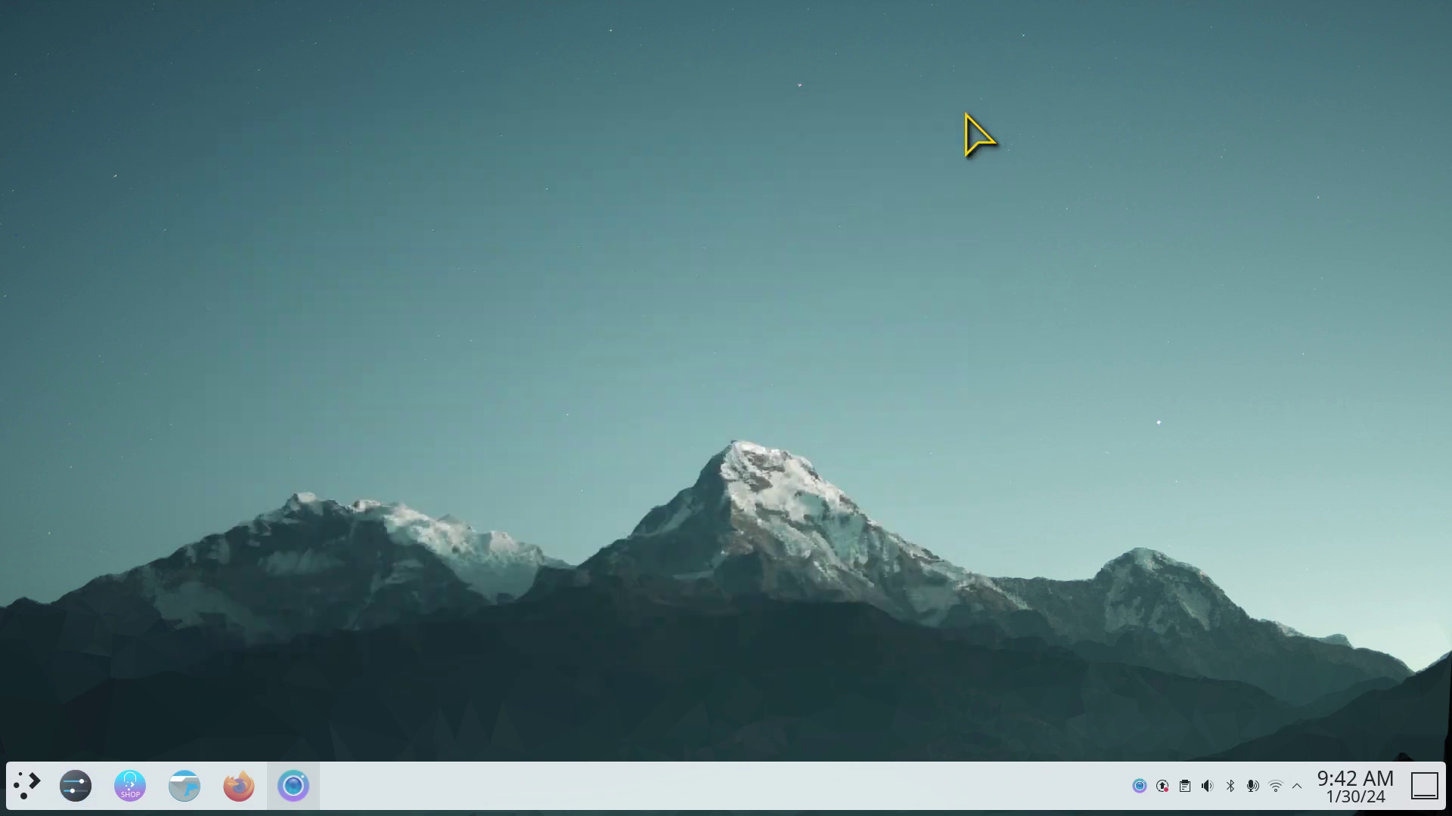
# Open Dolphin's Home folder, call up the Log Out screen from the application launcher, and cancel it
pyautogui.click(186, 789)
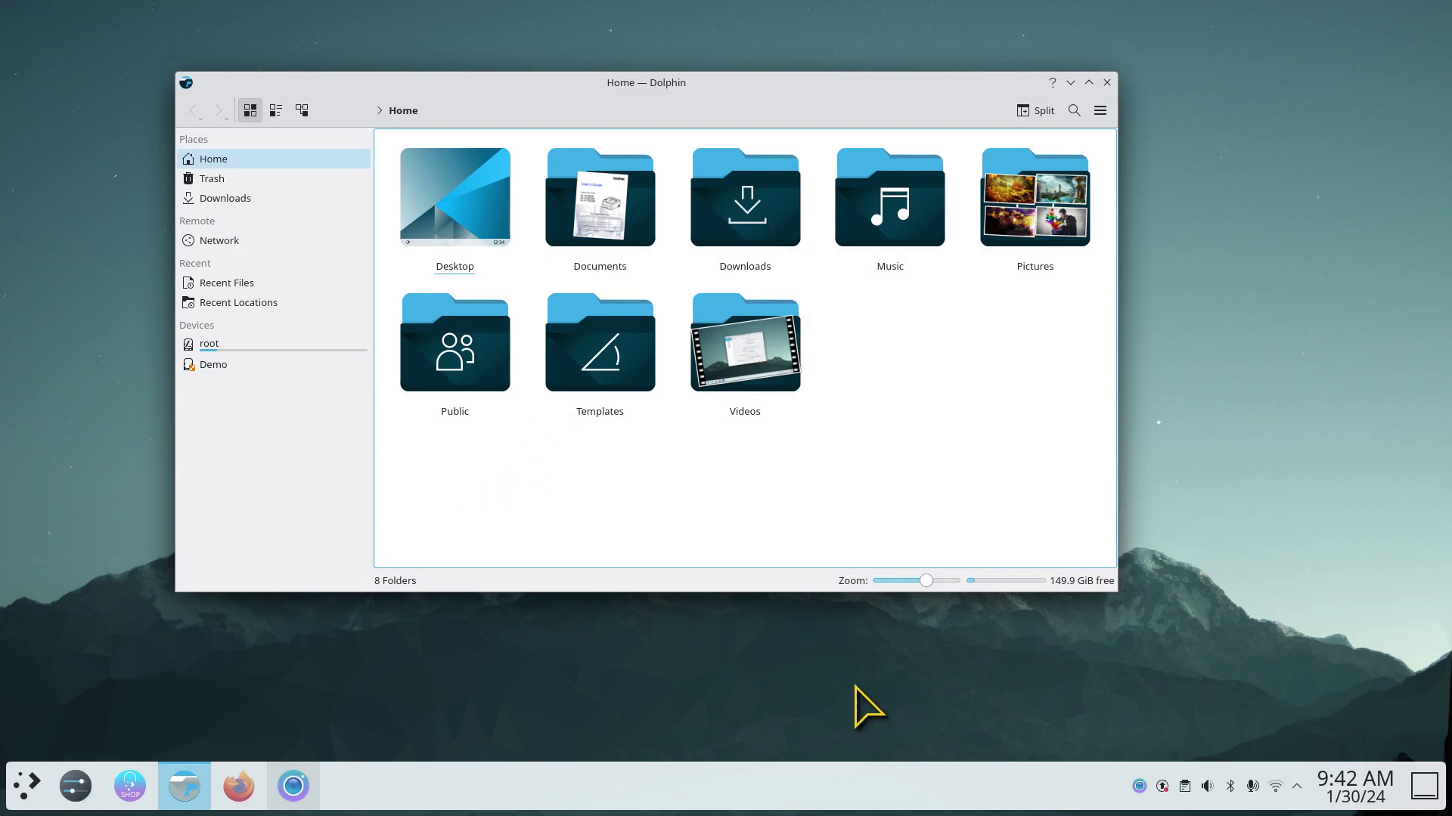
pyautogui.press('super')
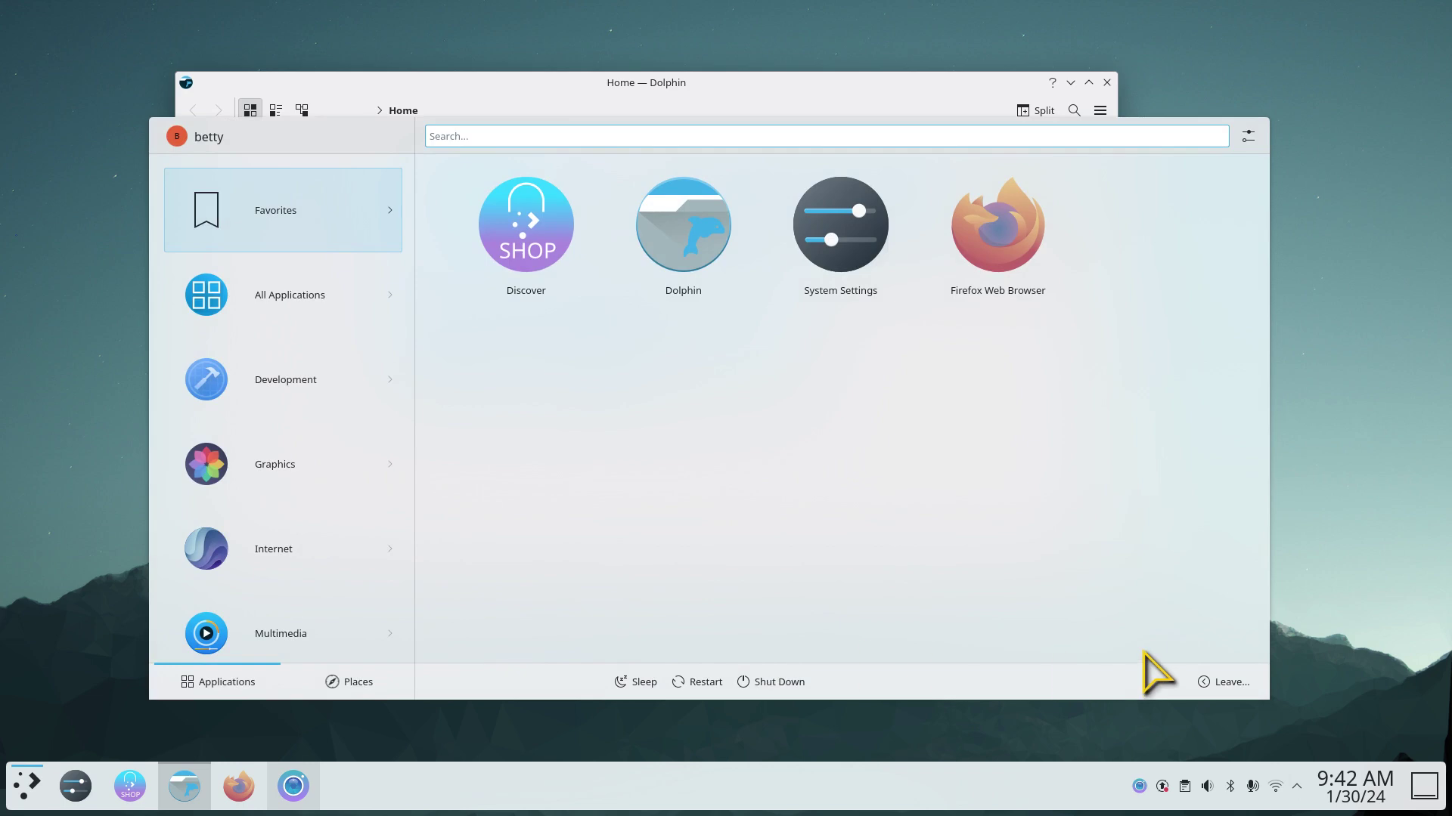
pyautogui.click(1228, 683)
pyautogui.click(1210, 640)
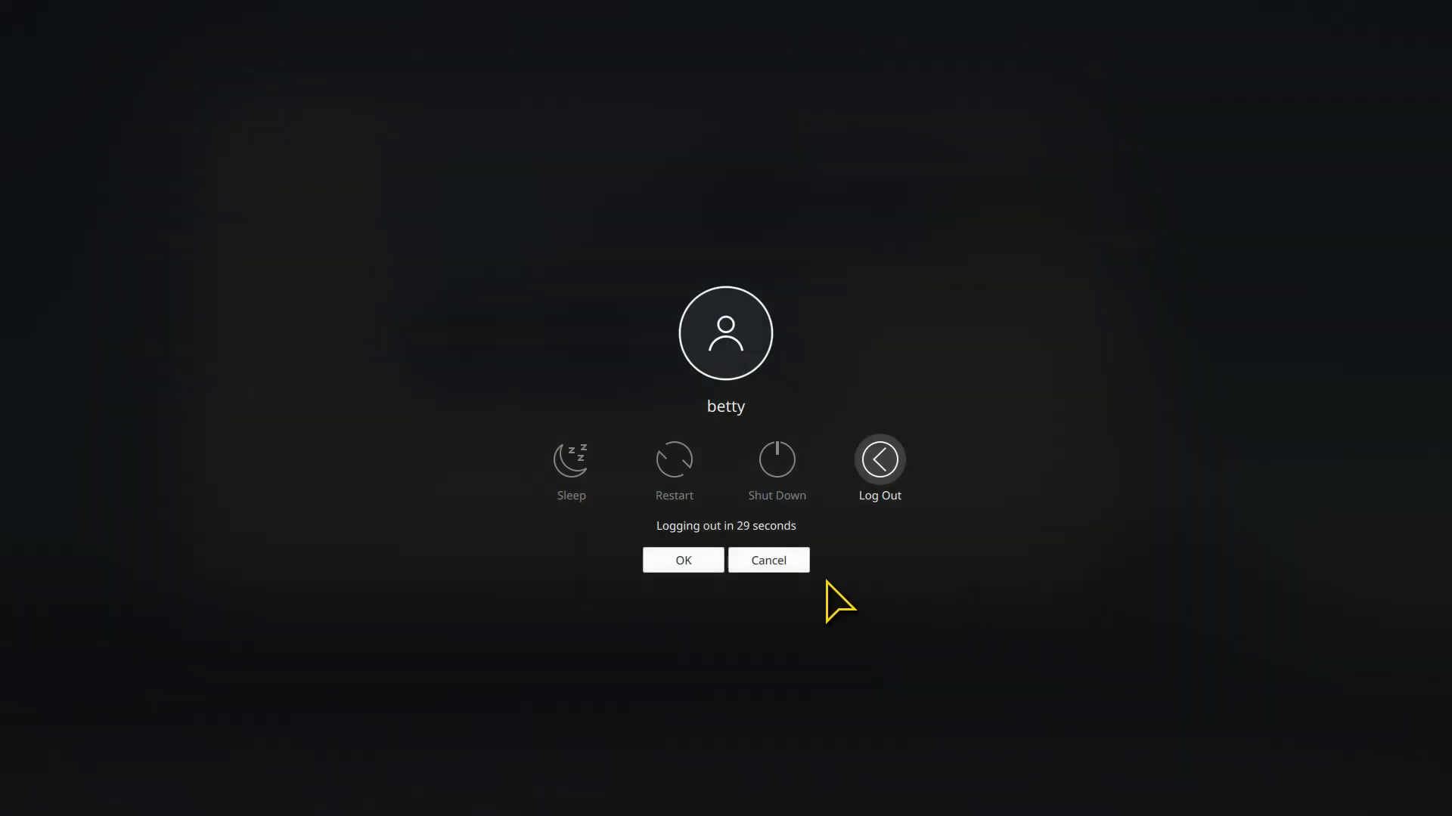
pyautogui.click(782, 563)
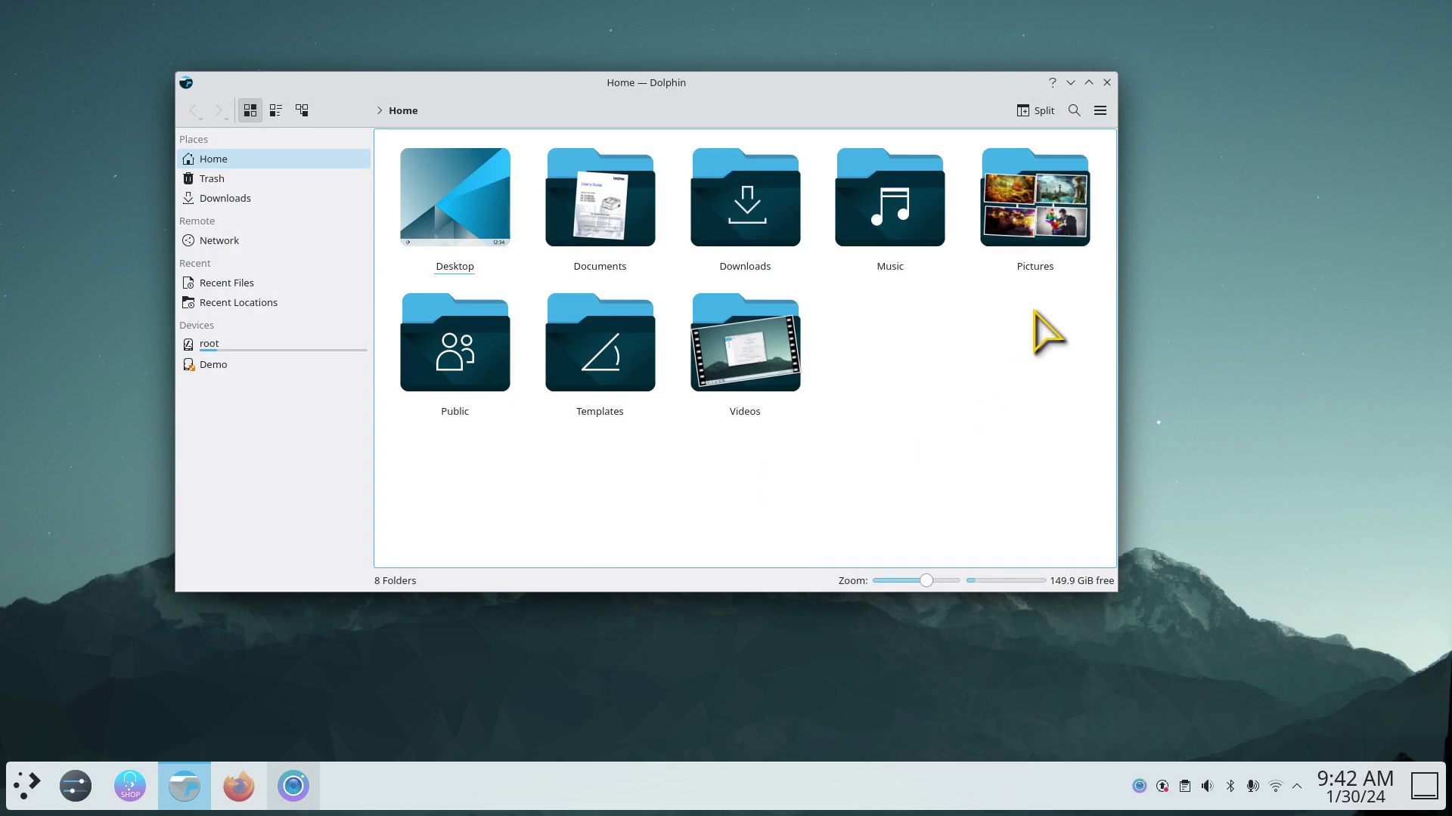
# Show hidden files in Dolphin's Home folder and open the .icons folder
pyautogui.click(1100, 111)
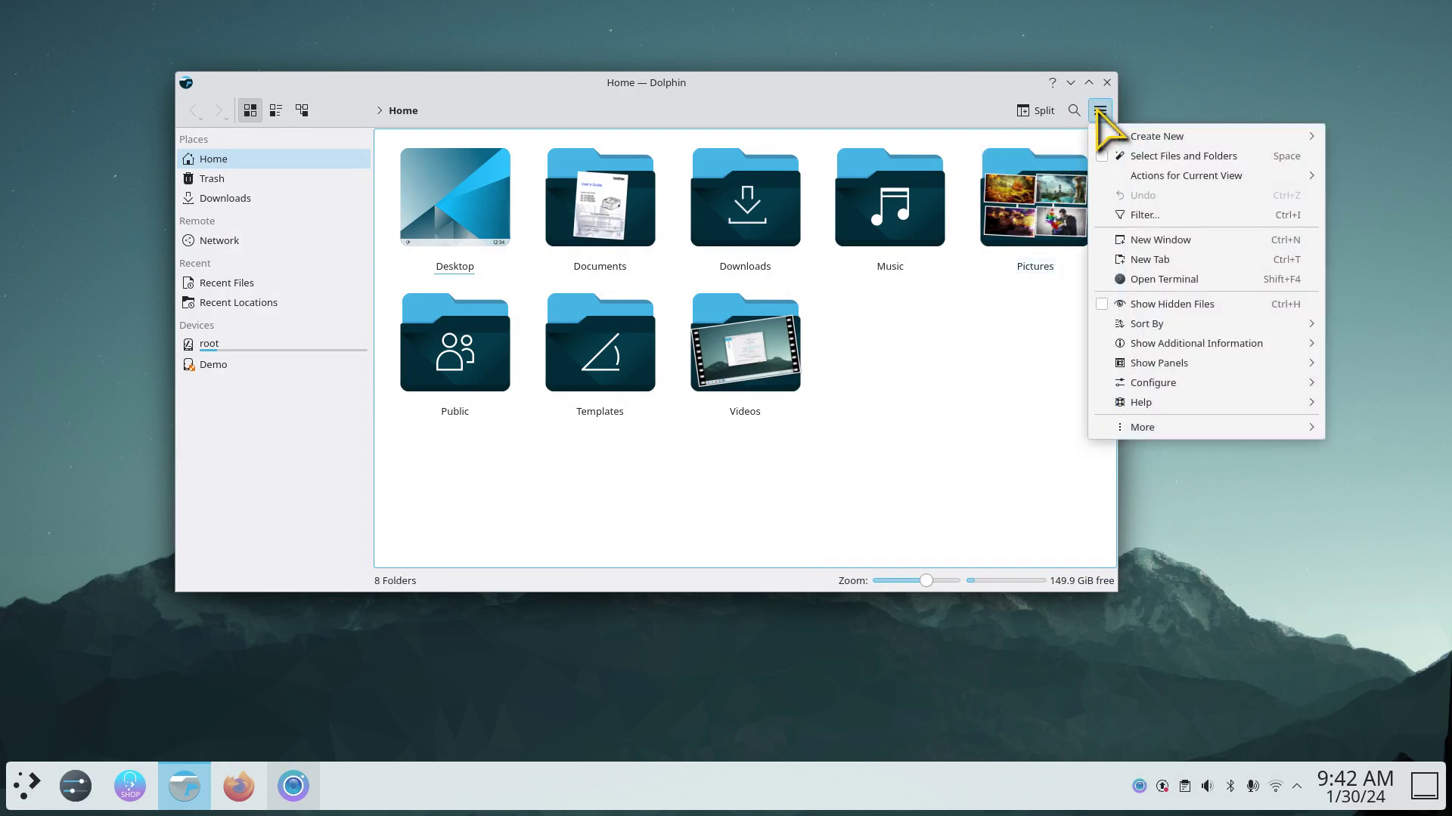
pyautogui.click(1209, 305)
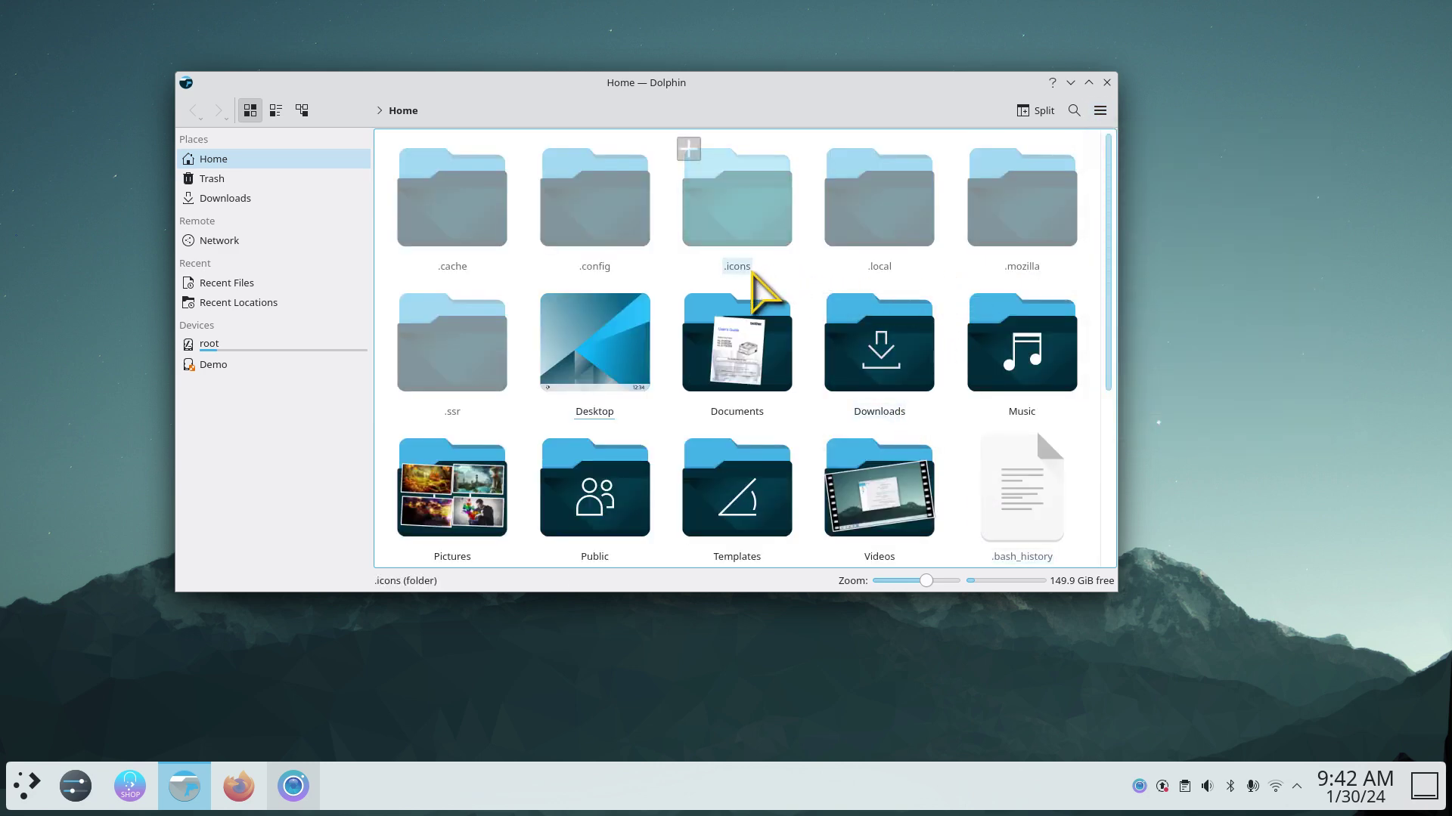
pyautogui.click(739, 213)
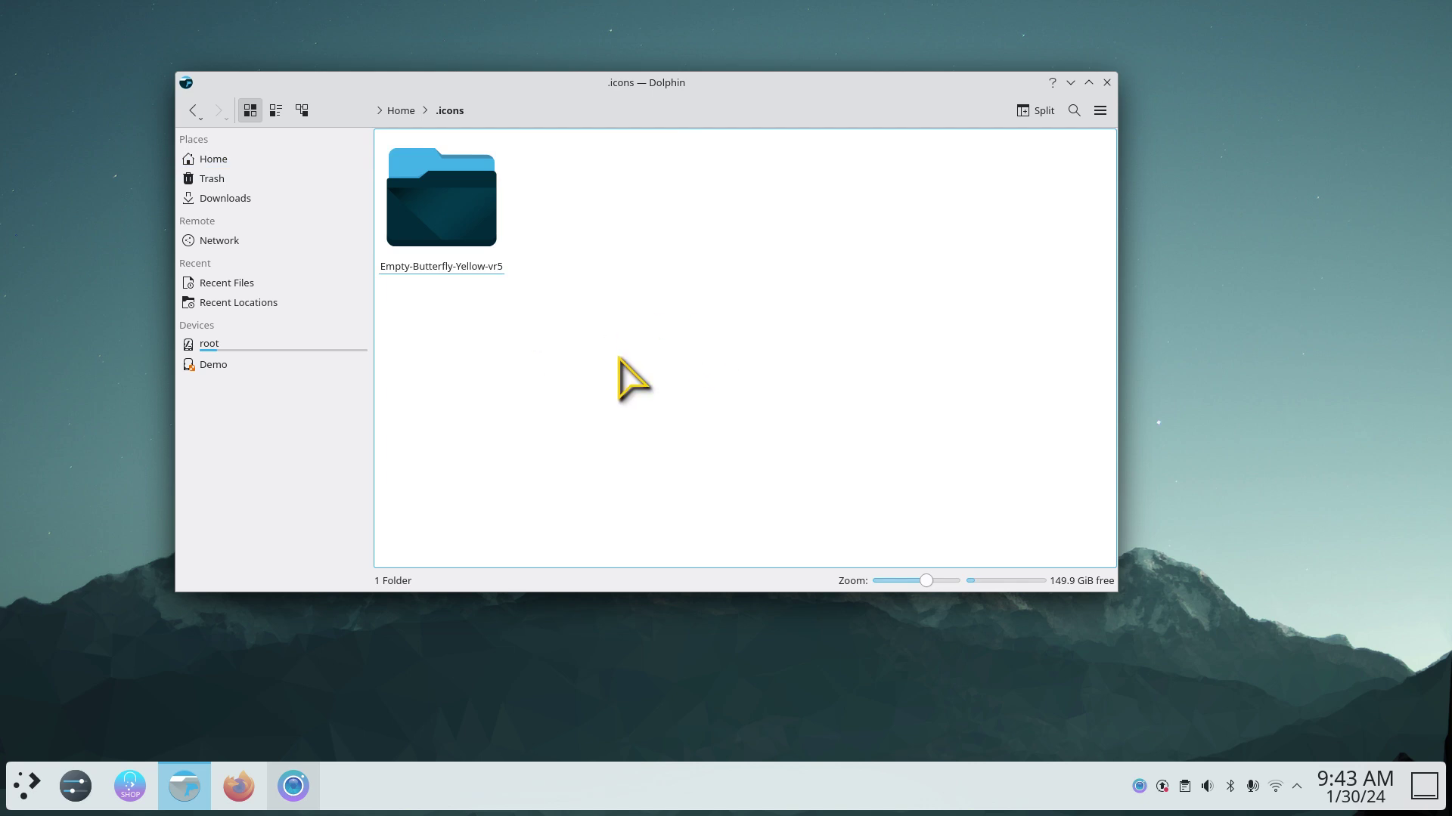
# Return to Home, browse to .local/share, and select its icons folder
pyautogui.click(265, 158)
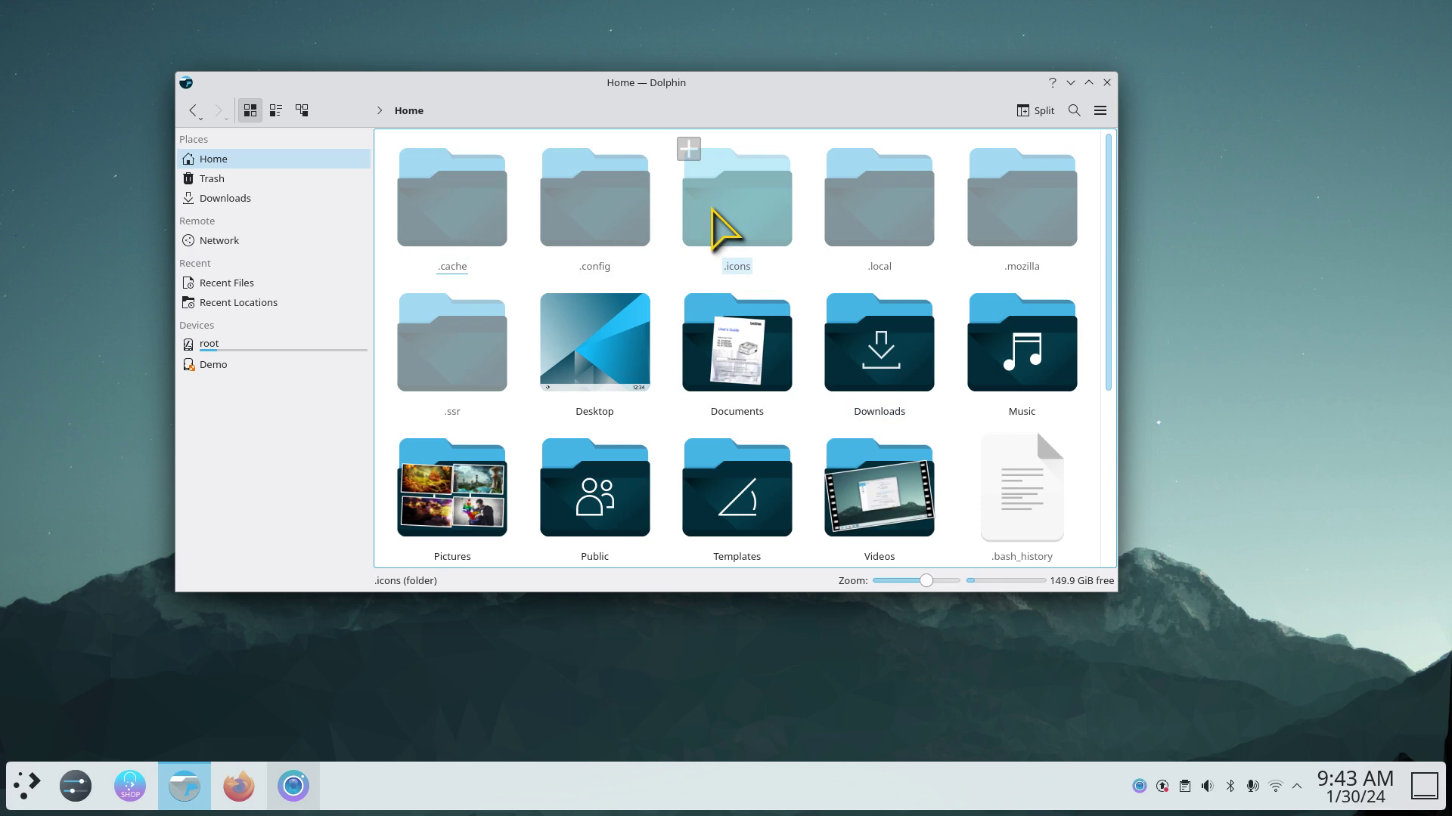
pyautogui.click(887, 240)
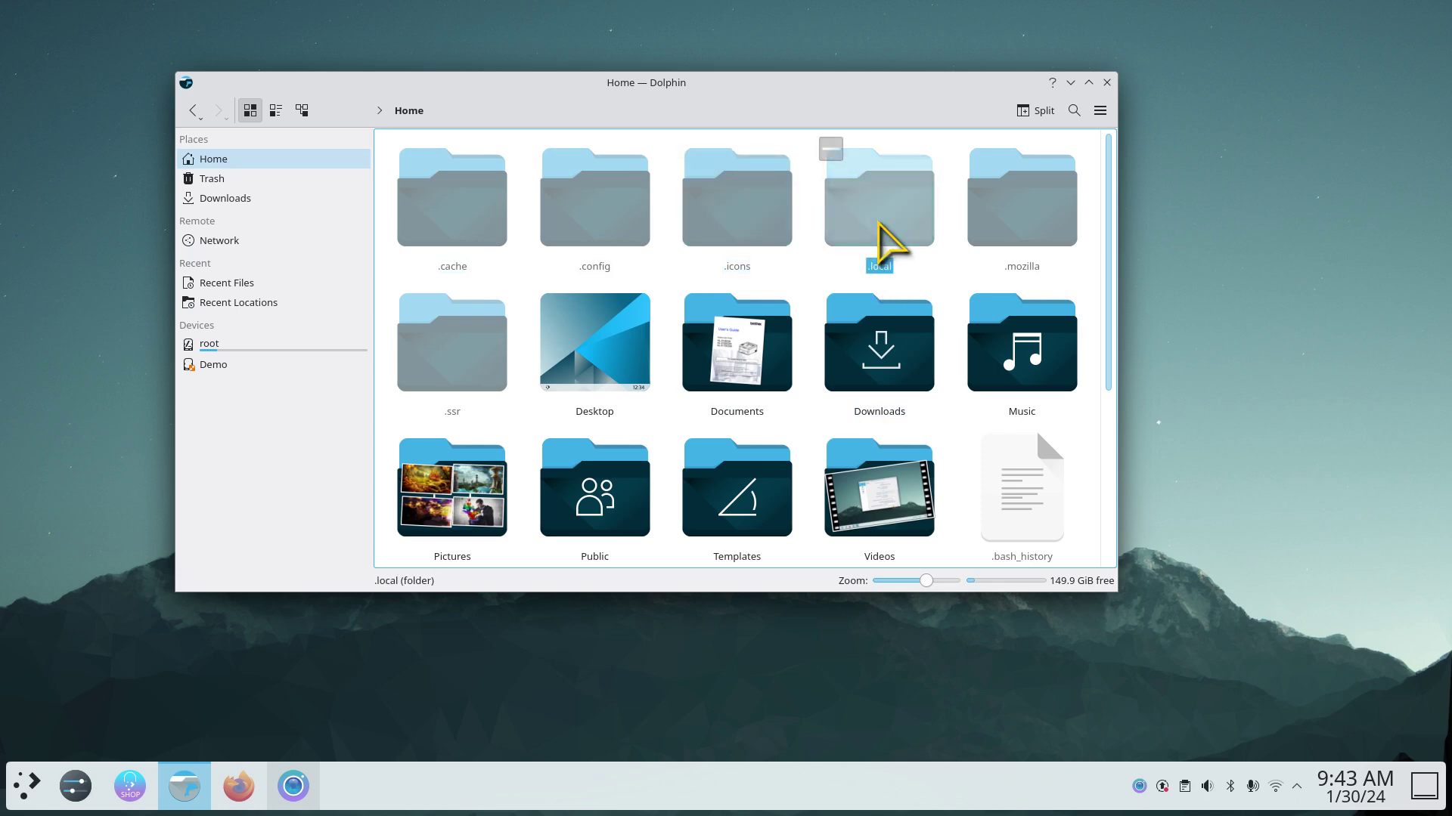
pyautogui.doubleClick(879, 227)
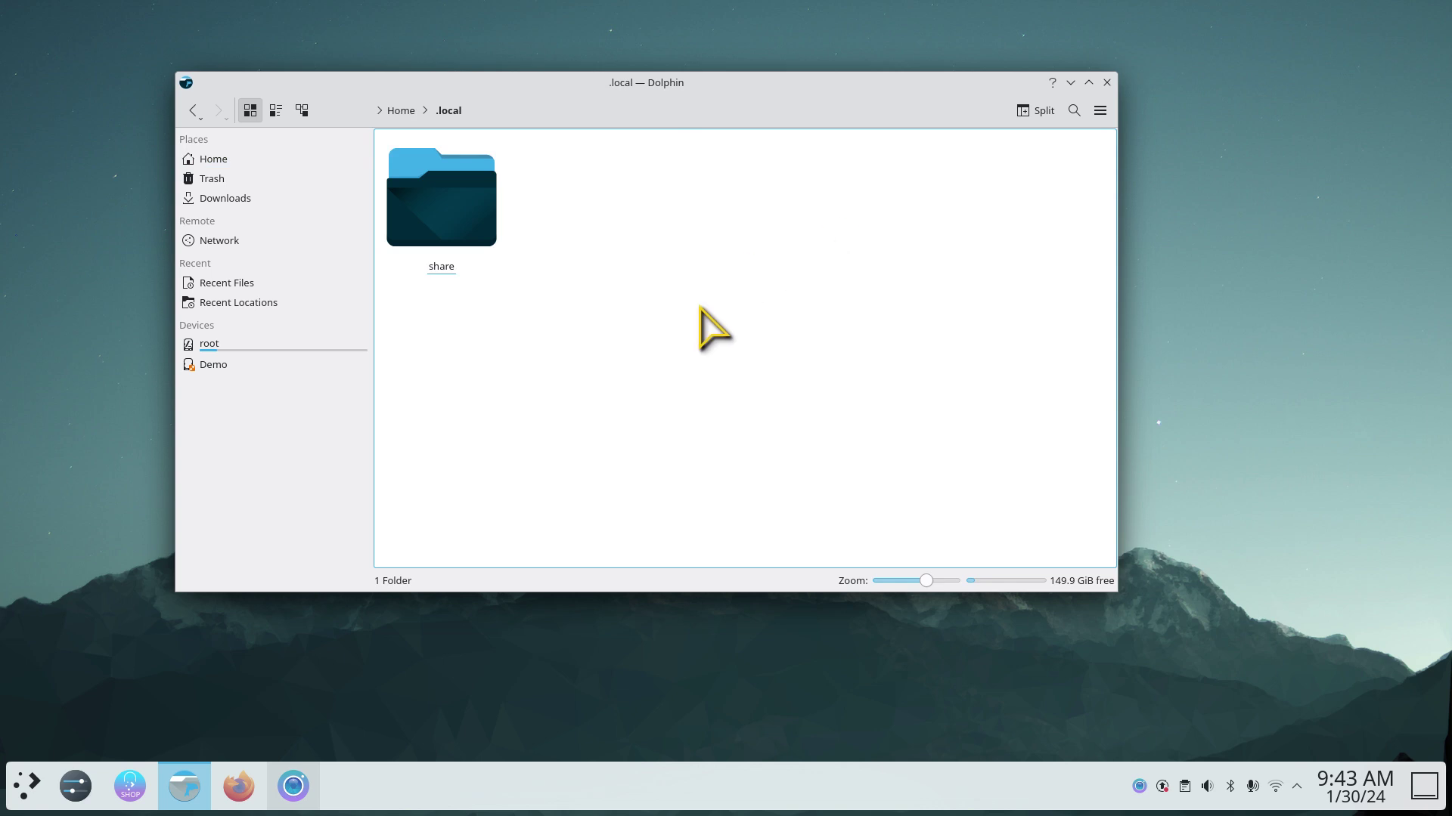
pyautogui.doubleClick(445, 222)
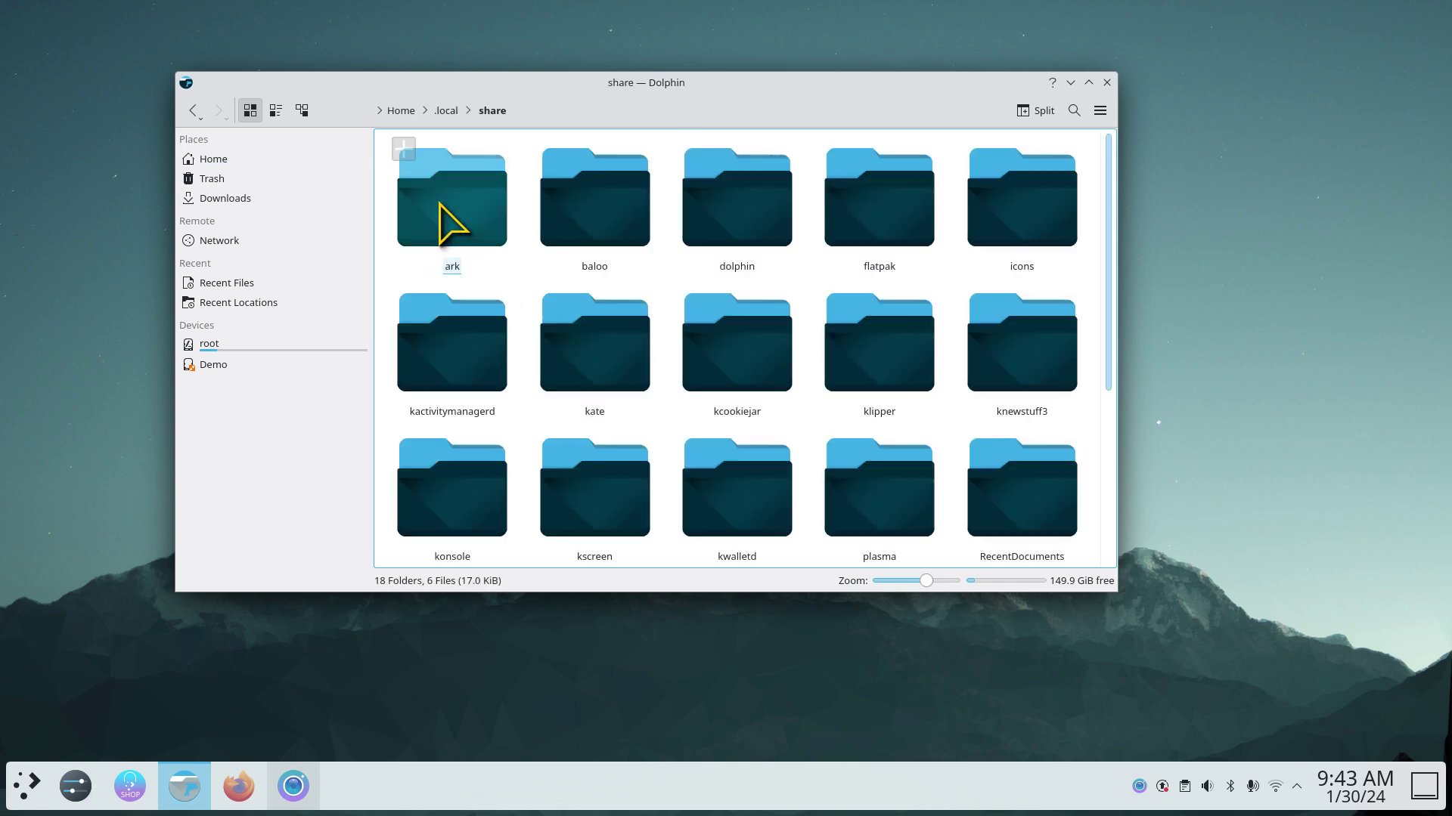
pyautogui.click(1040, 201)
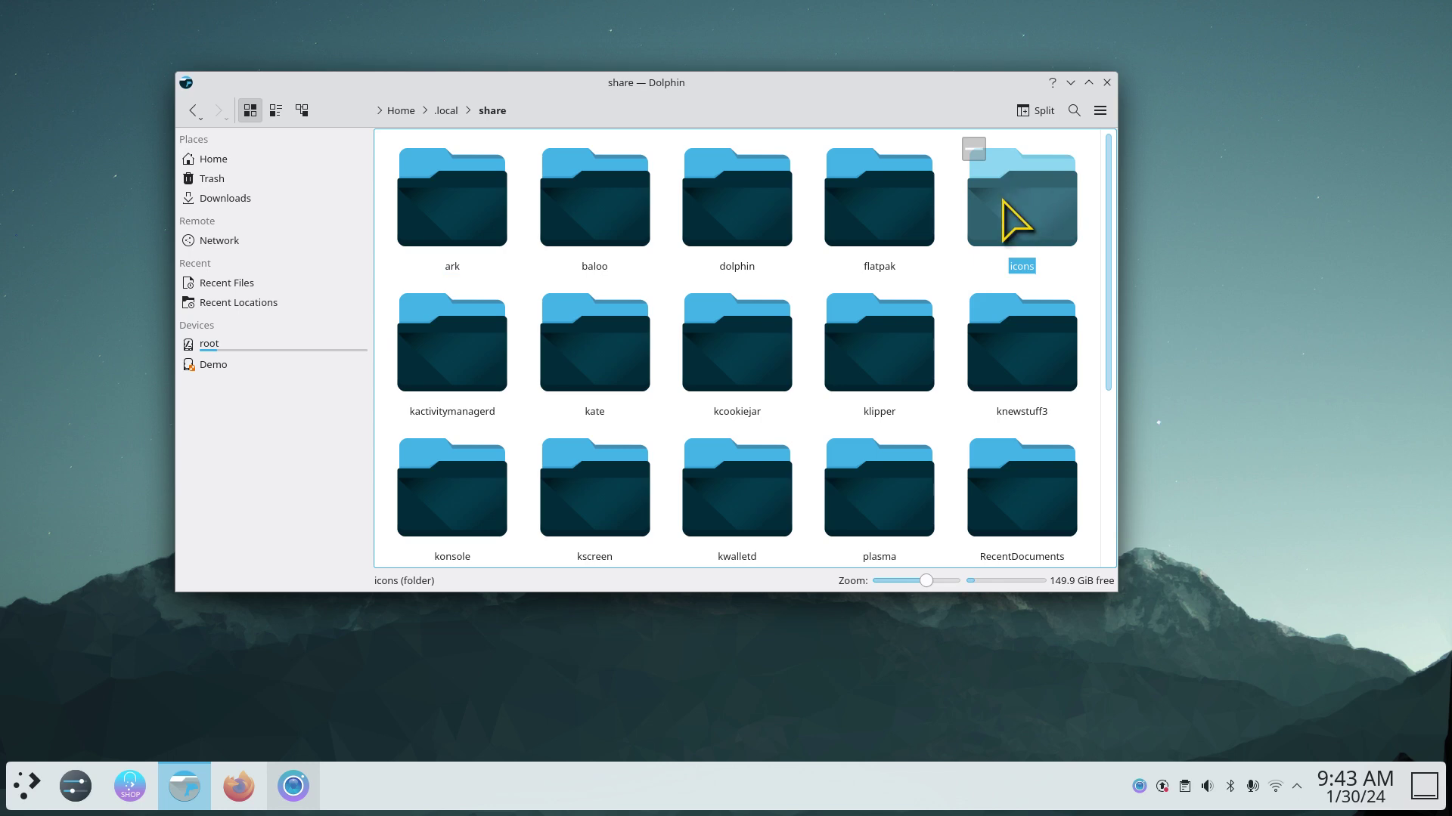
pyautogui.rightClick(949, 270)
pyautogui.moveTo(988, 281)
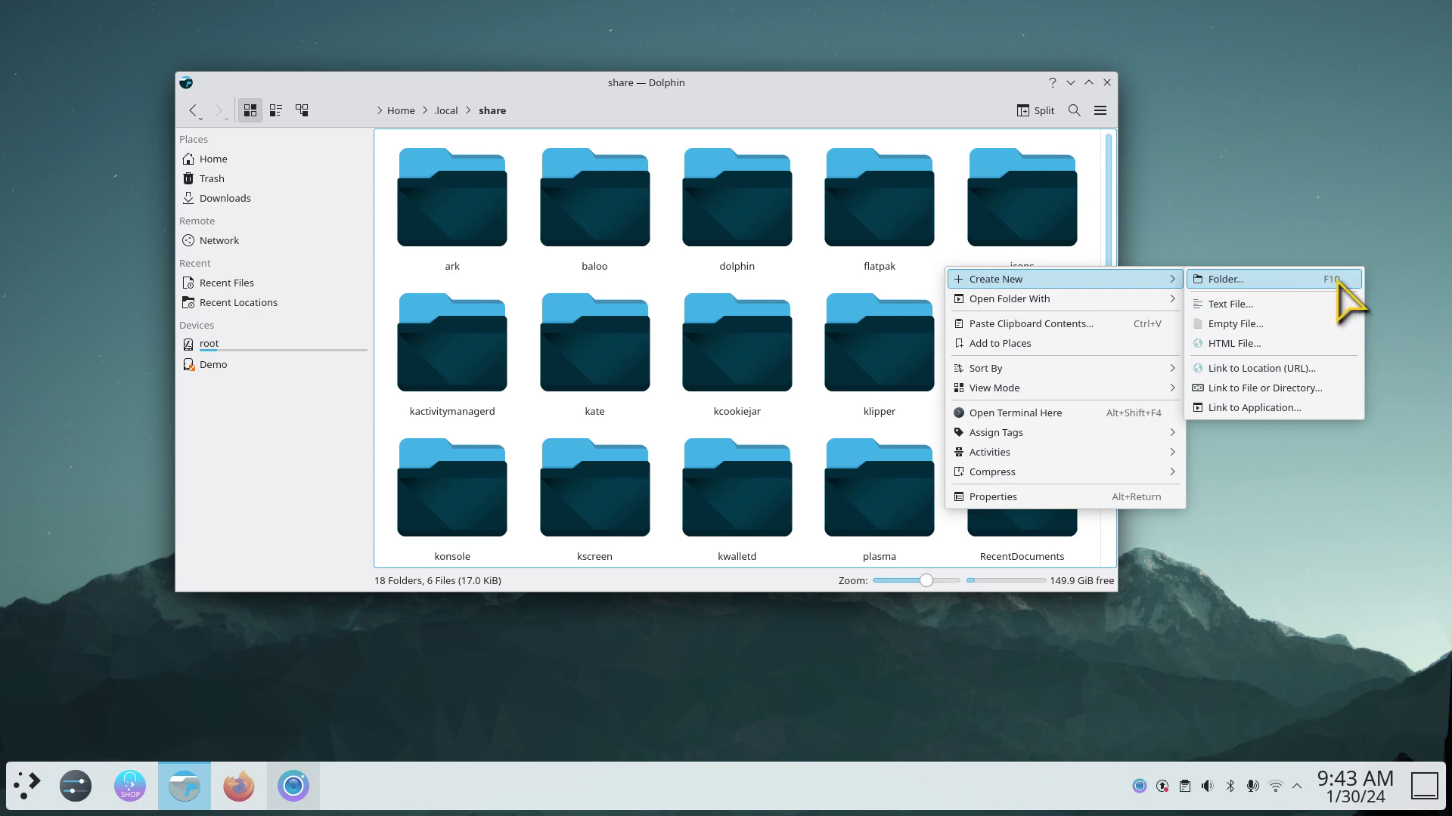
pyautogui.click(948, 264)
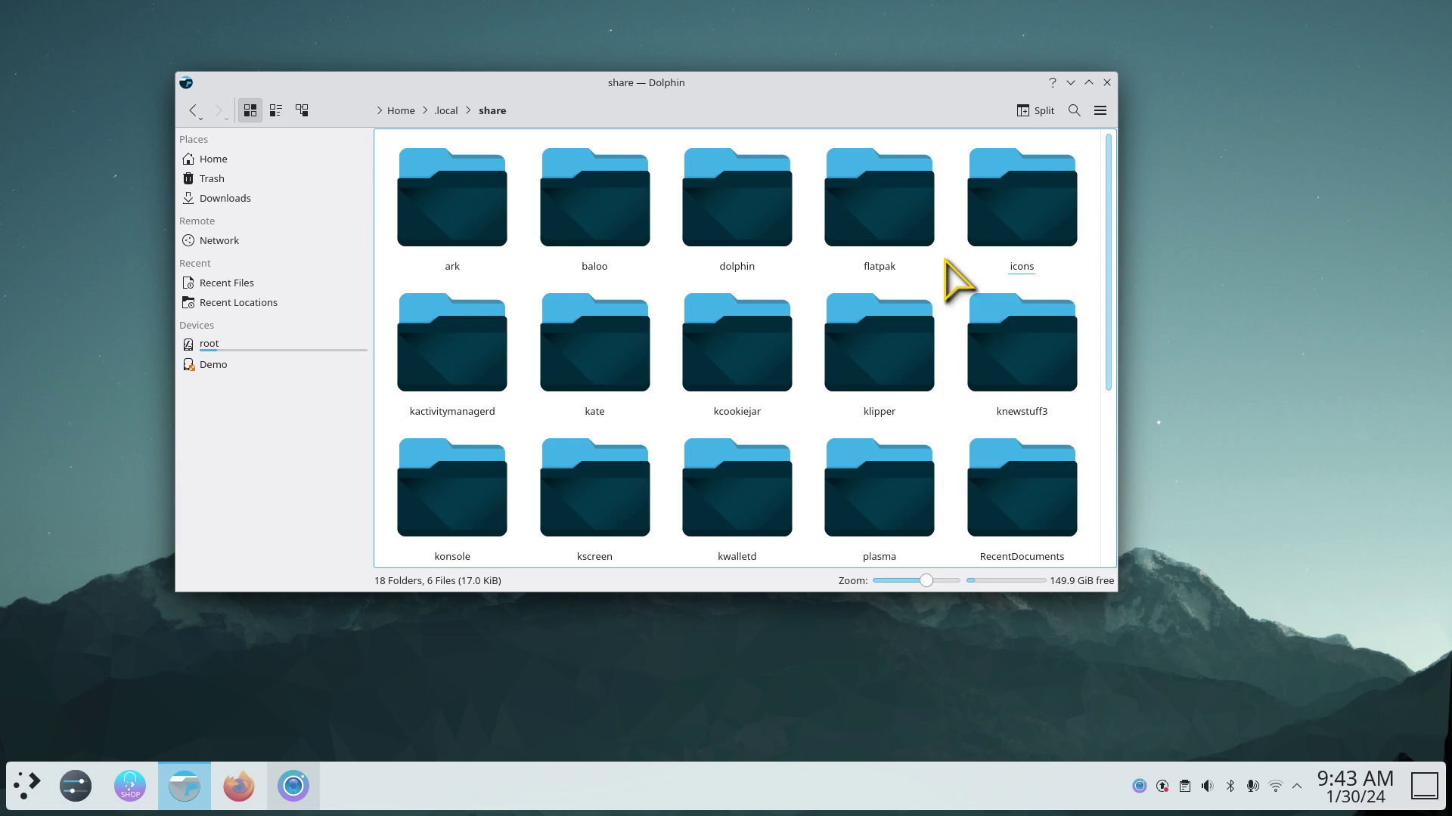
pyautogui.rightClick(947, 264)
pyautogui.click(951, 204)
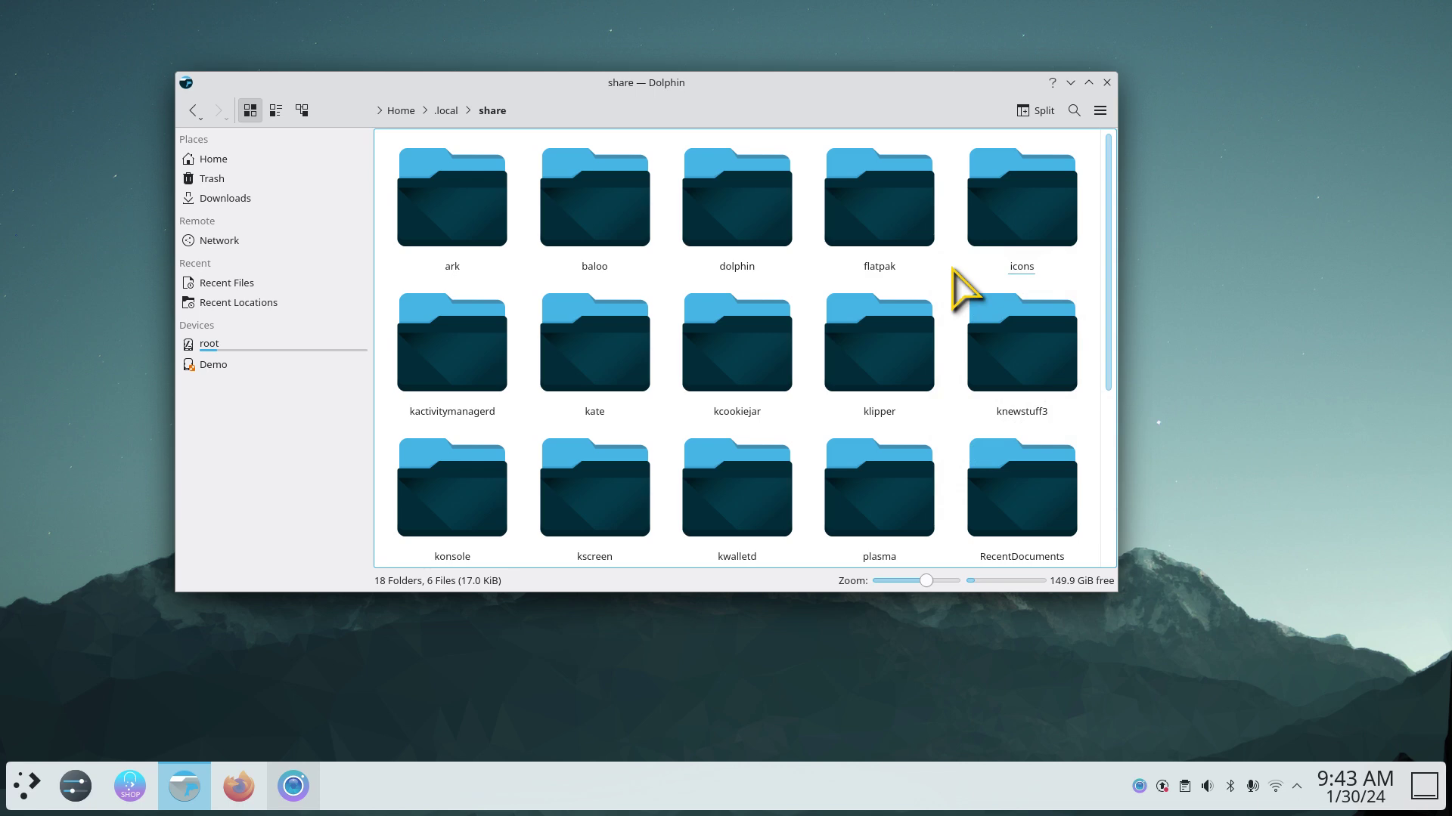
# Open the icons folder in .local/share and compare it with the Icons page under Appearance in System Settings
pyautogui.click(1014, 223)
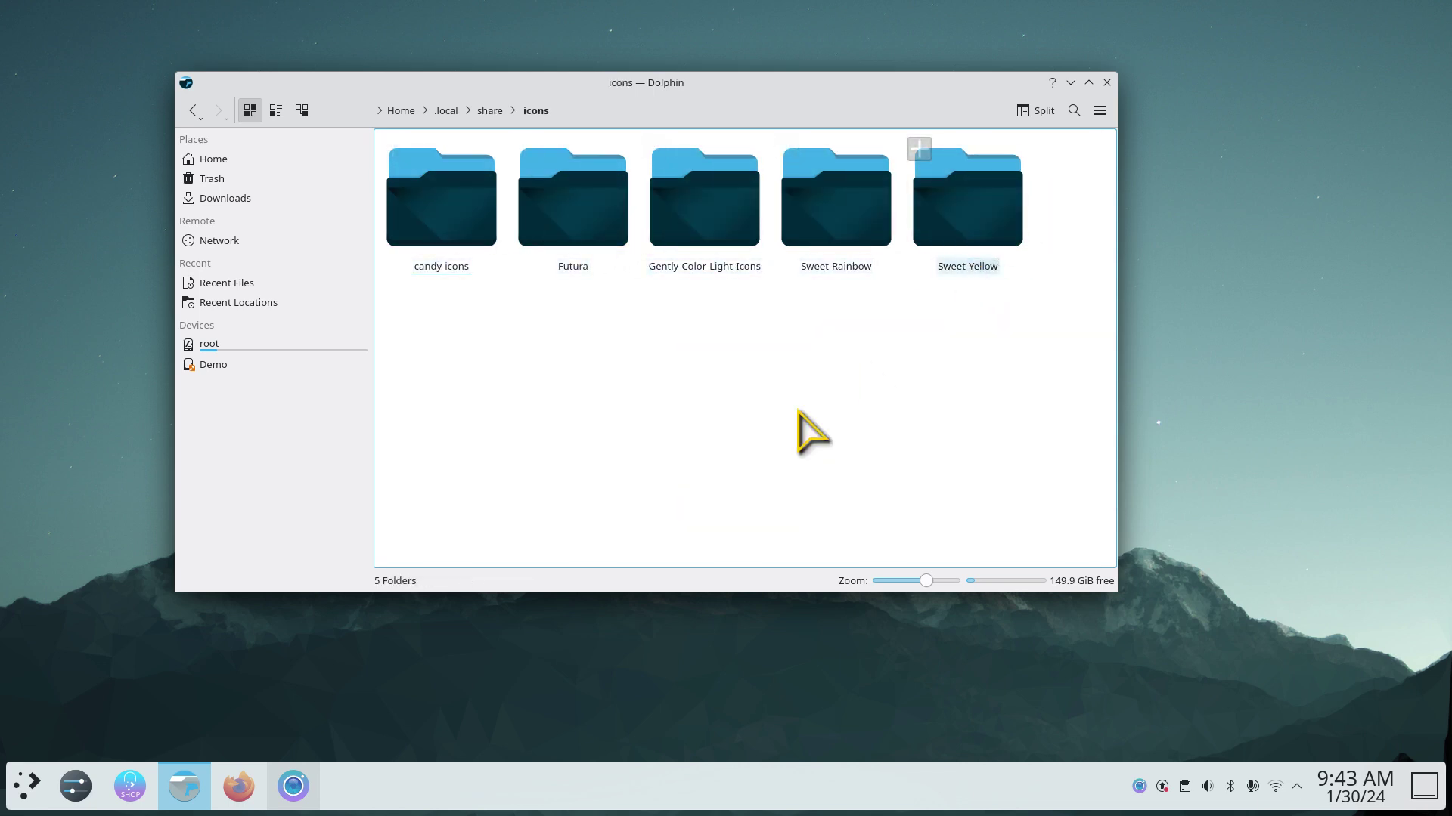
pyautogui.click(71, 790)
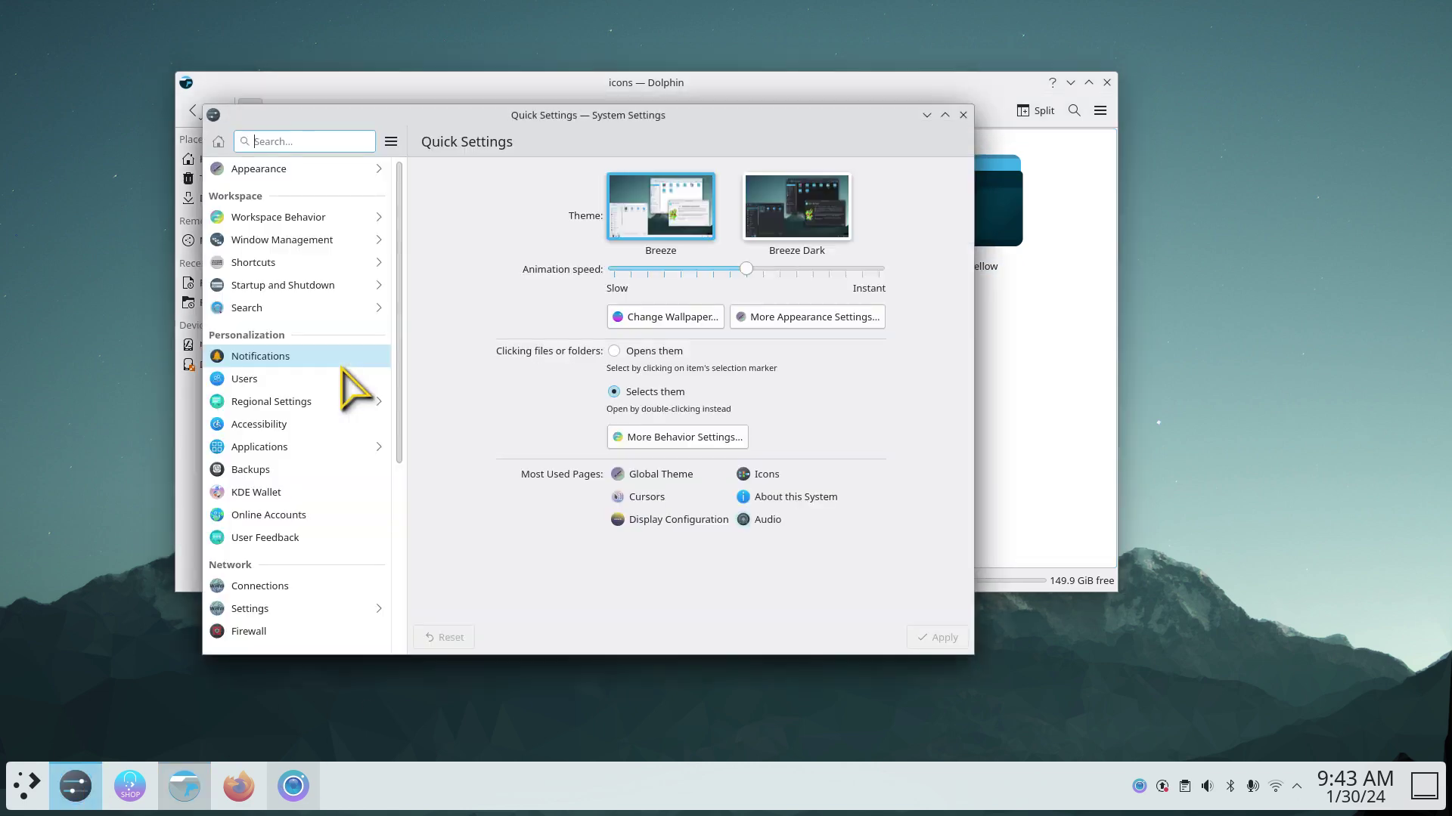
pyautogui.click(261, 173)
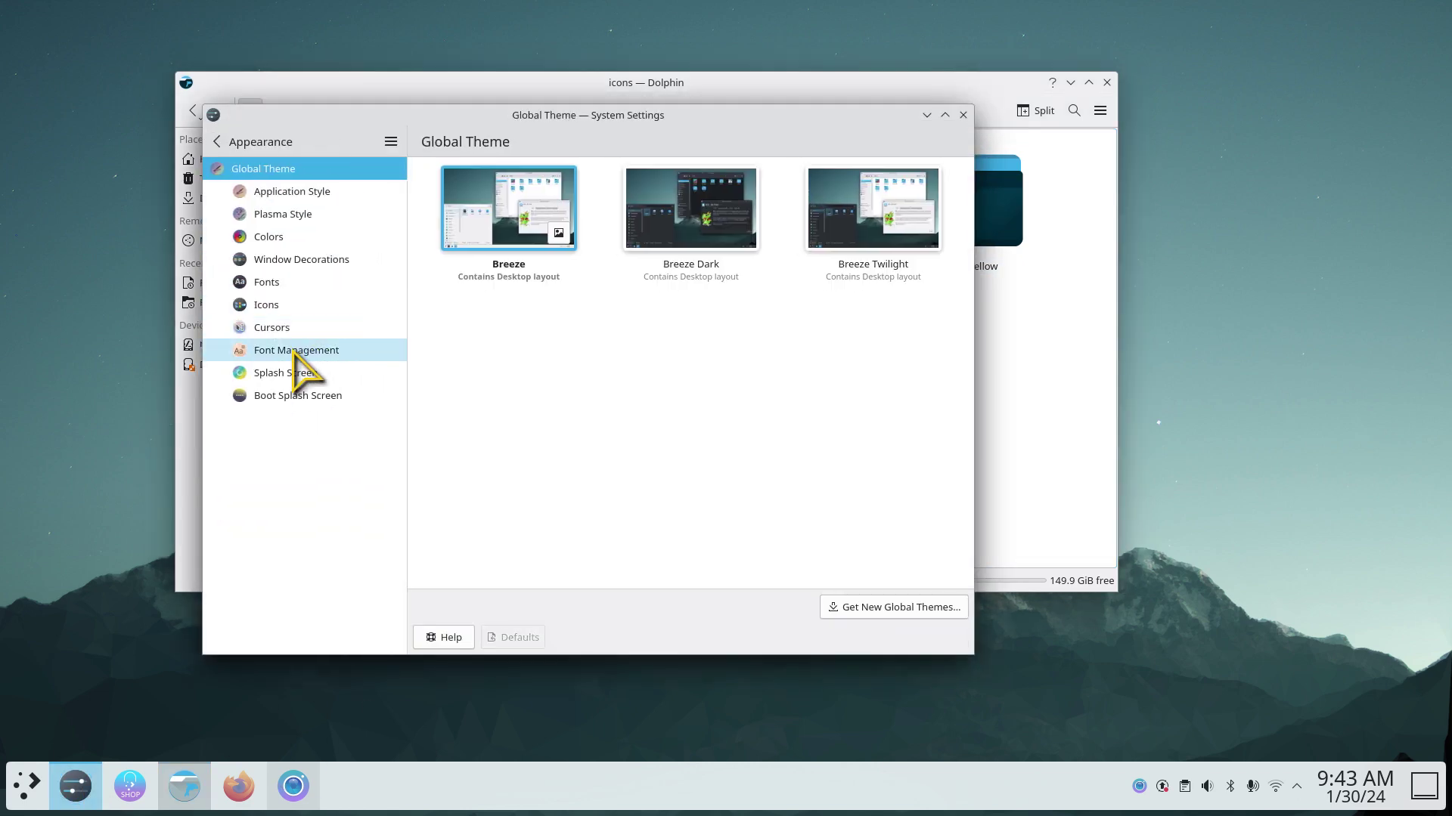
pyautogui.click(280, 306)
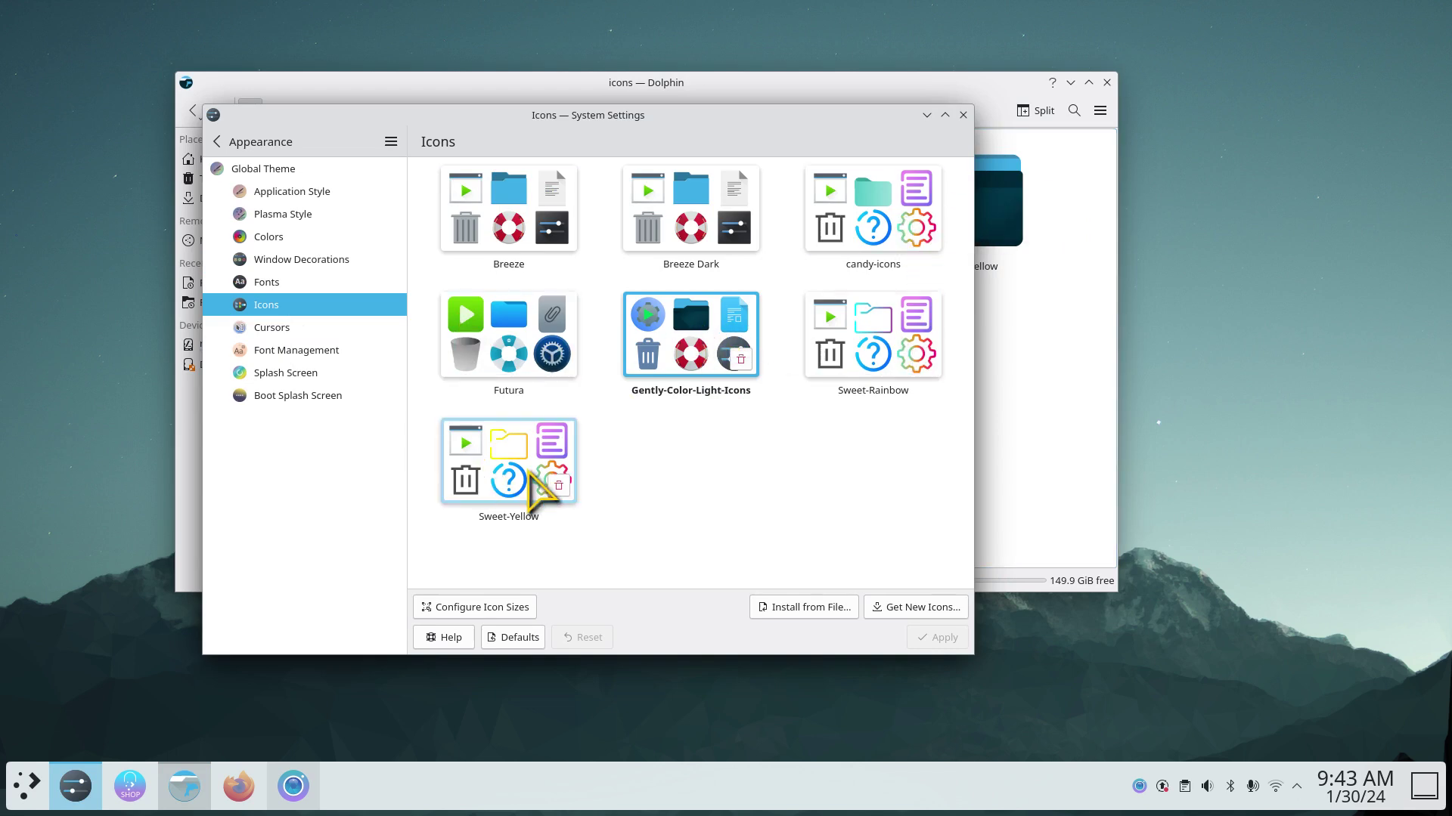
# Back in Dolphin, select the Futura, Gently-Color-Light-Icons, Sweet-Rainbow and Sweet-Yellow folders, and close both Dolphin and System Settings
pyautogui.click(1062, 357)
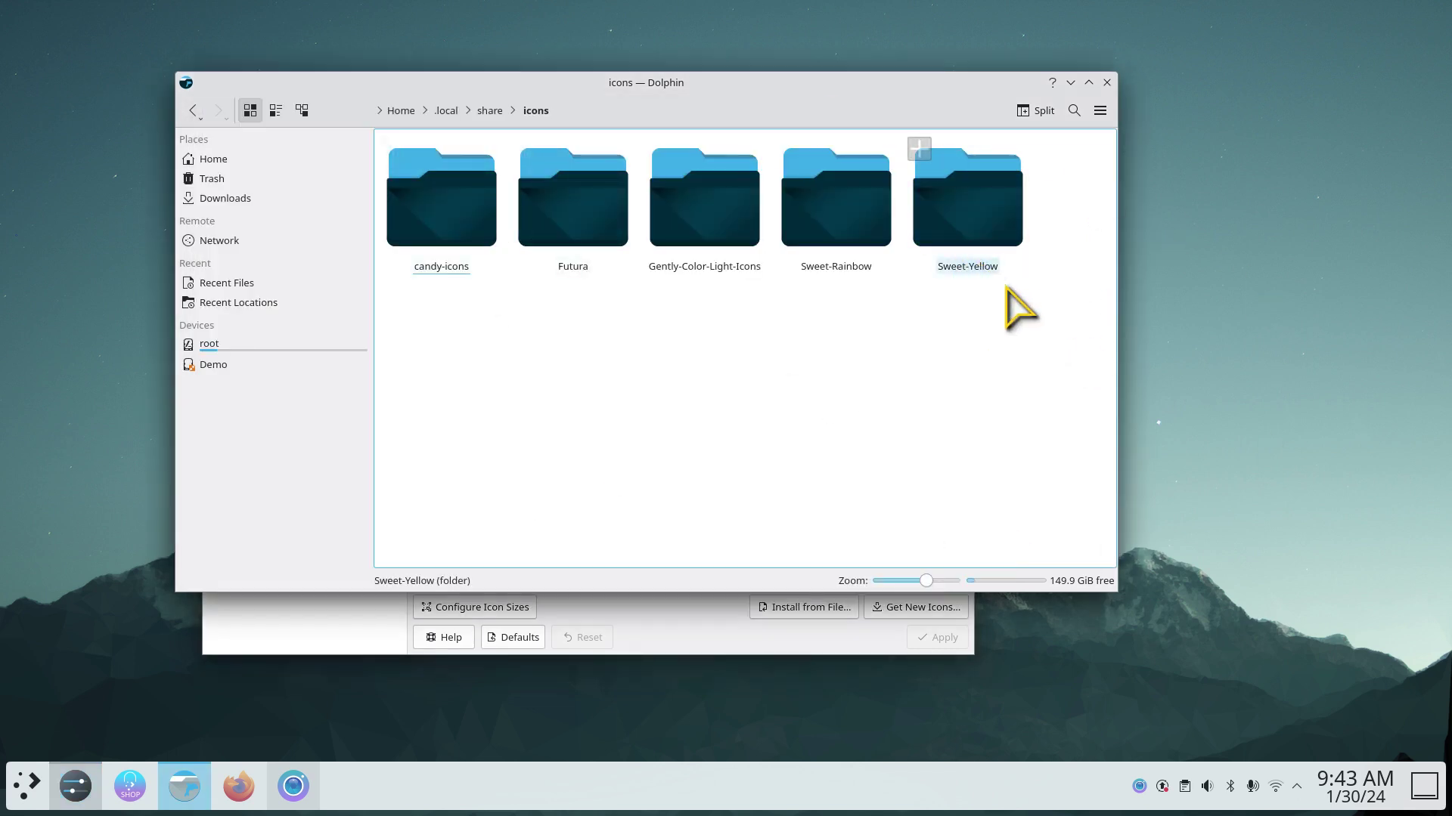
pyautogui.moveTo(1066, 164); pyautogui.dragTo(586, 278)
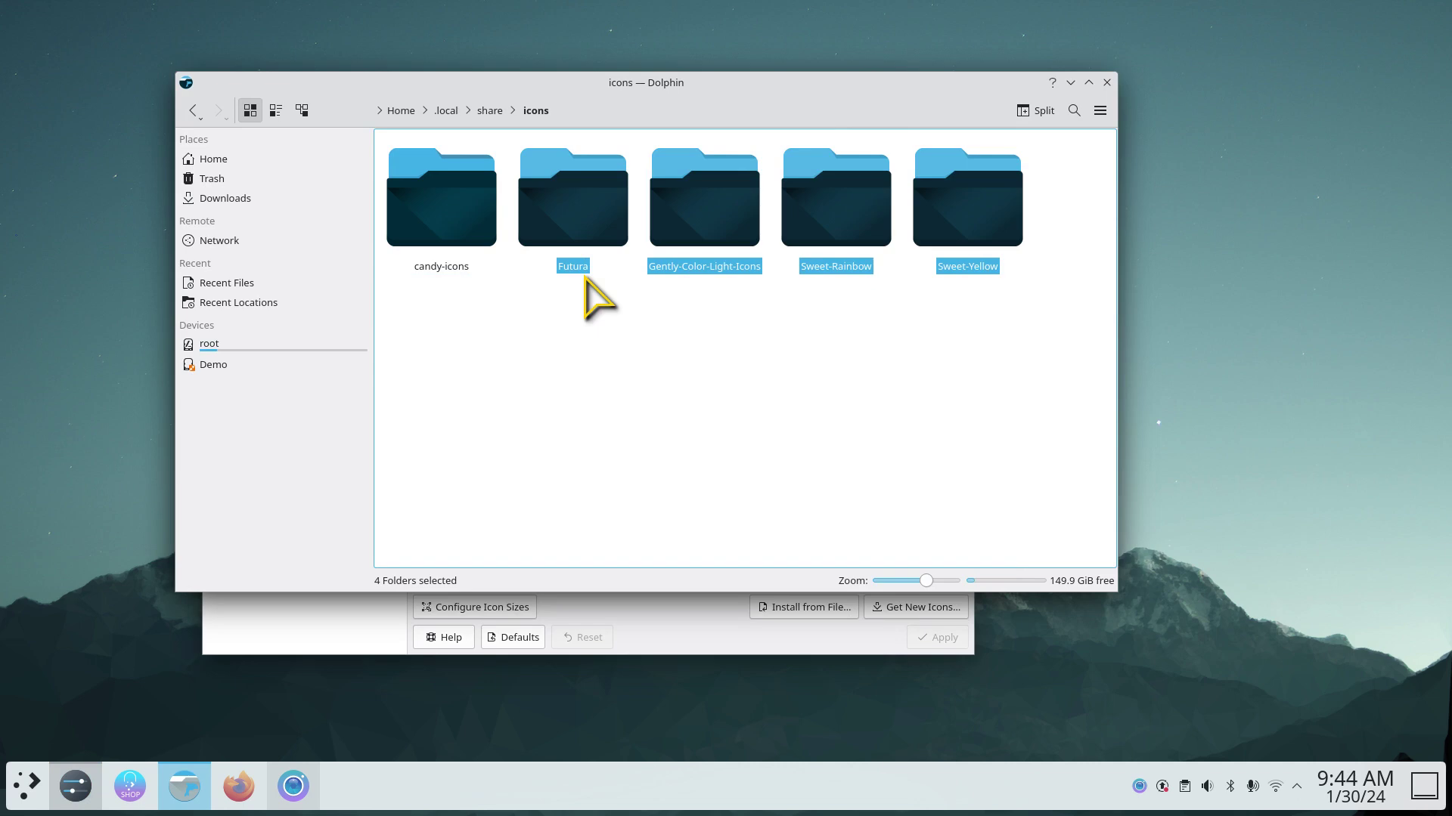
pyautogui.click(1106, 82)
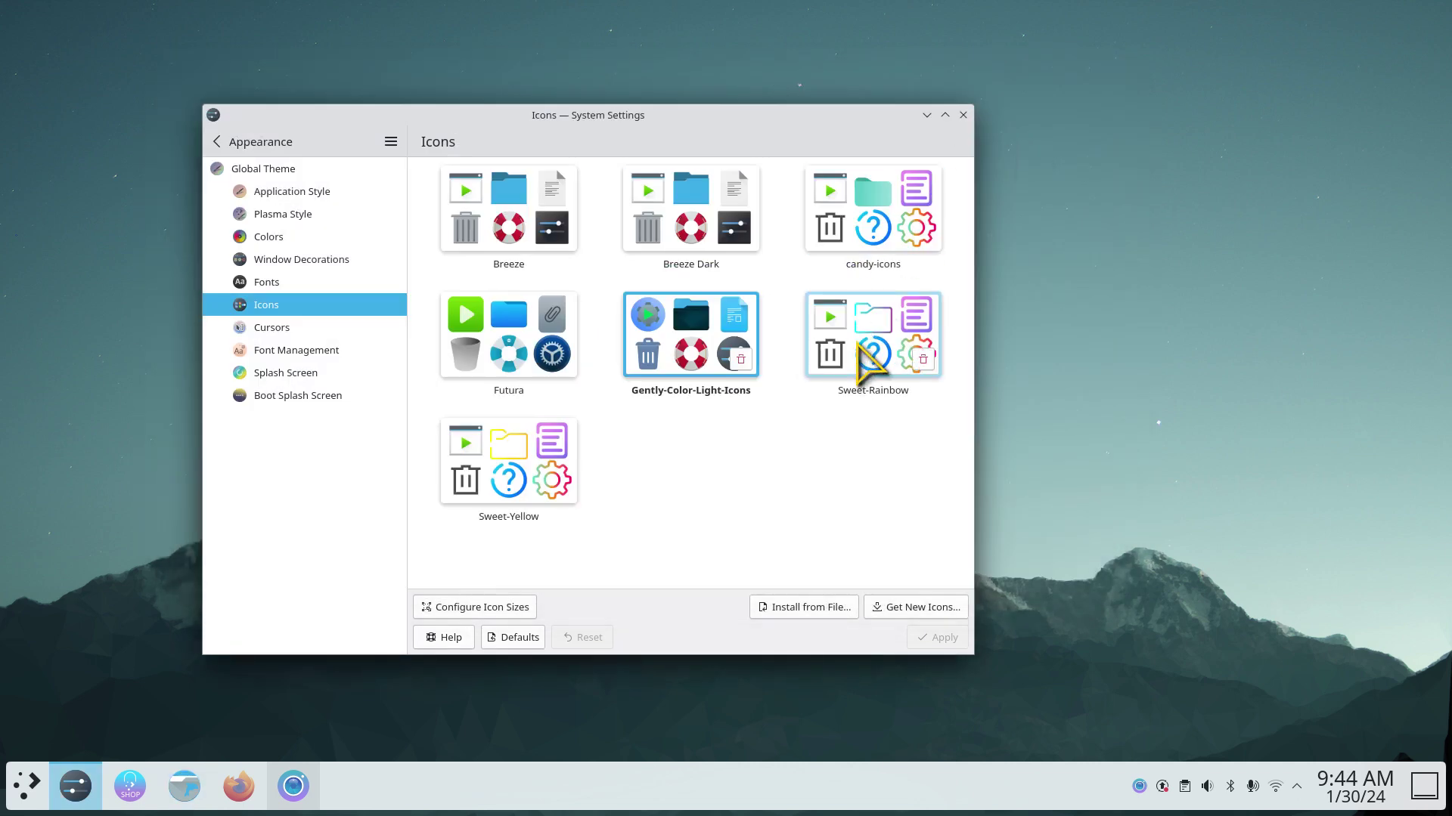
pyautogui.click(963, 114)
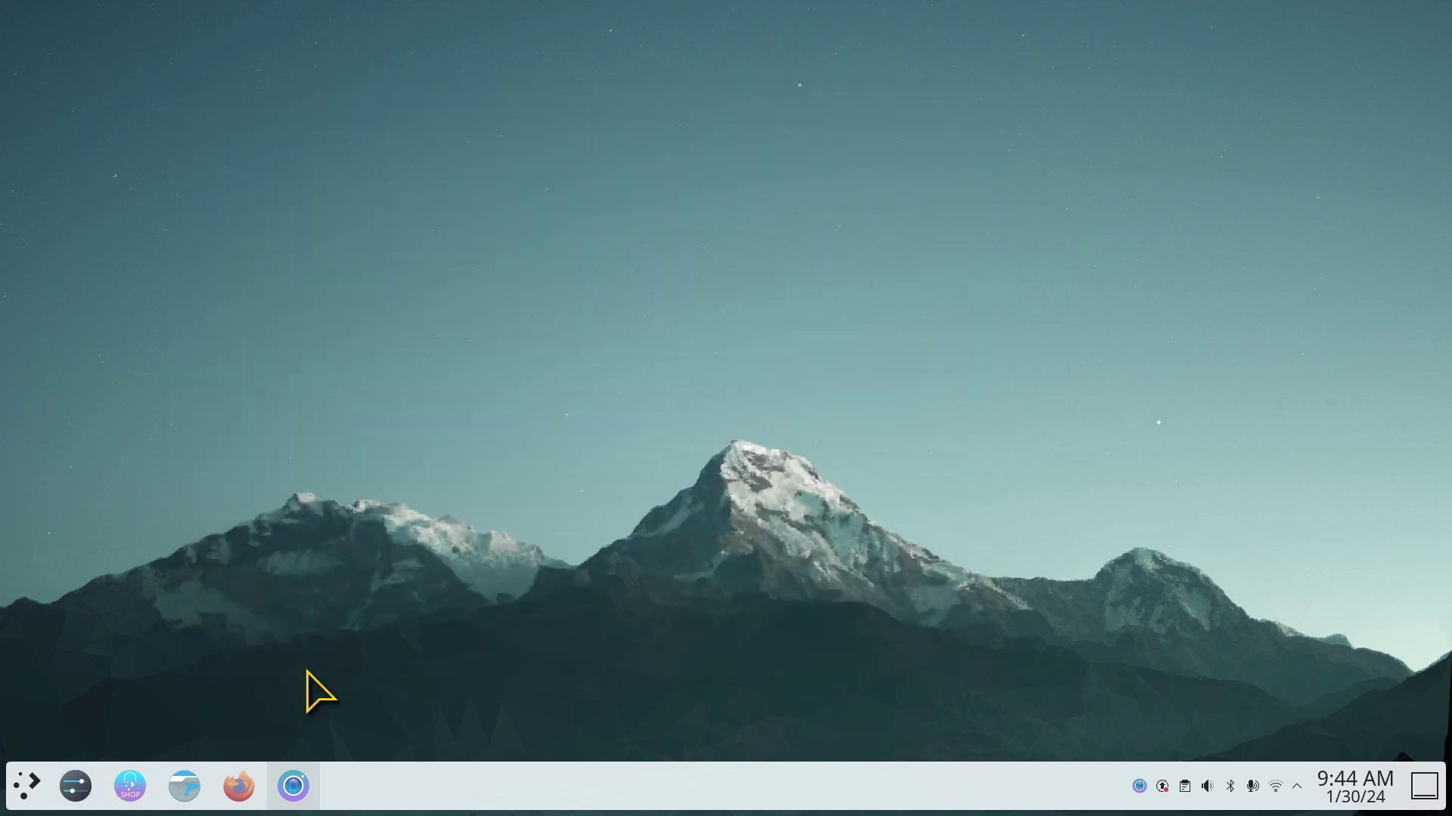
pyautogui.click(239, 786)
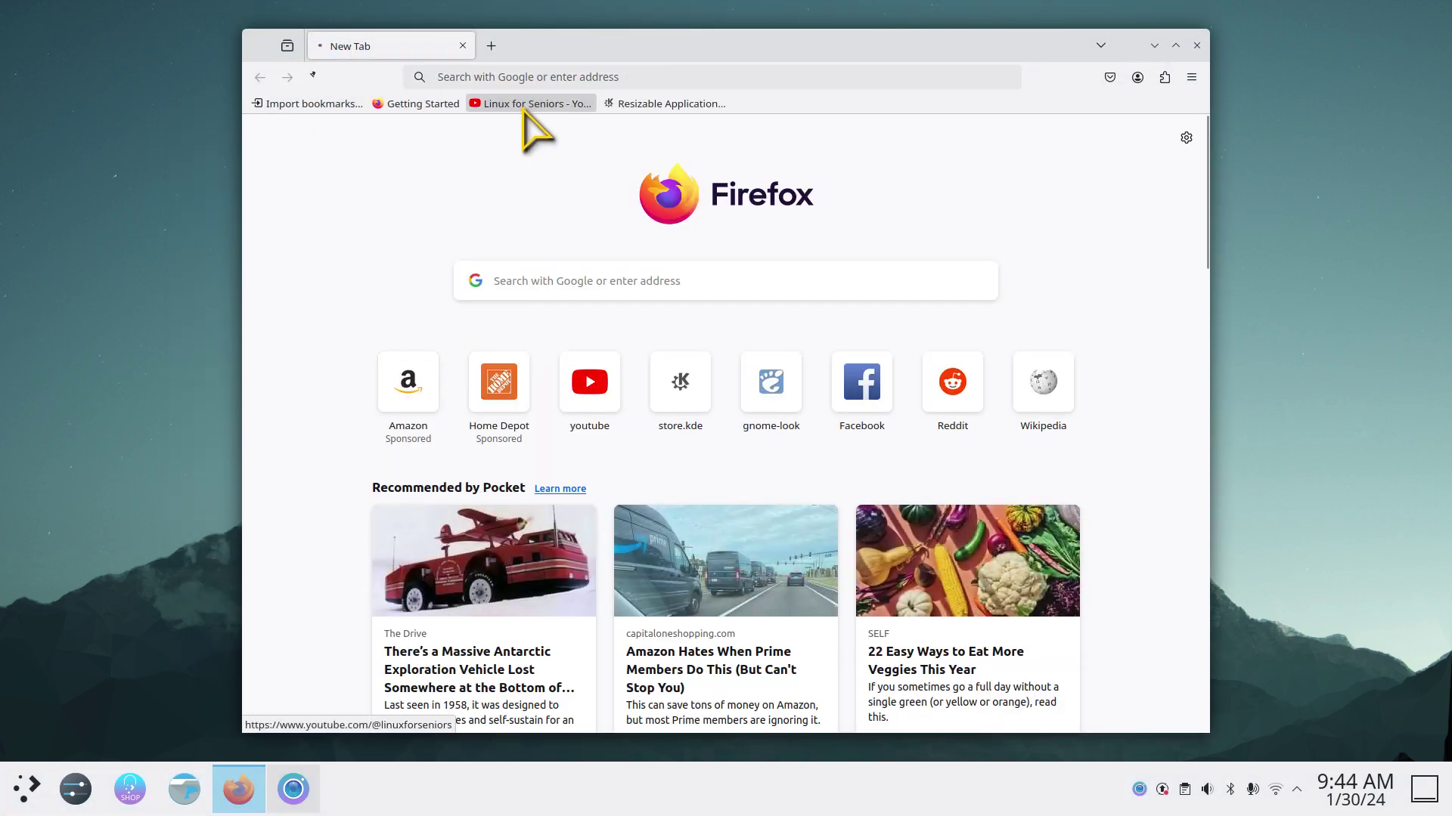
pyautogui.click(567, 104)
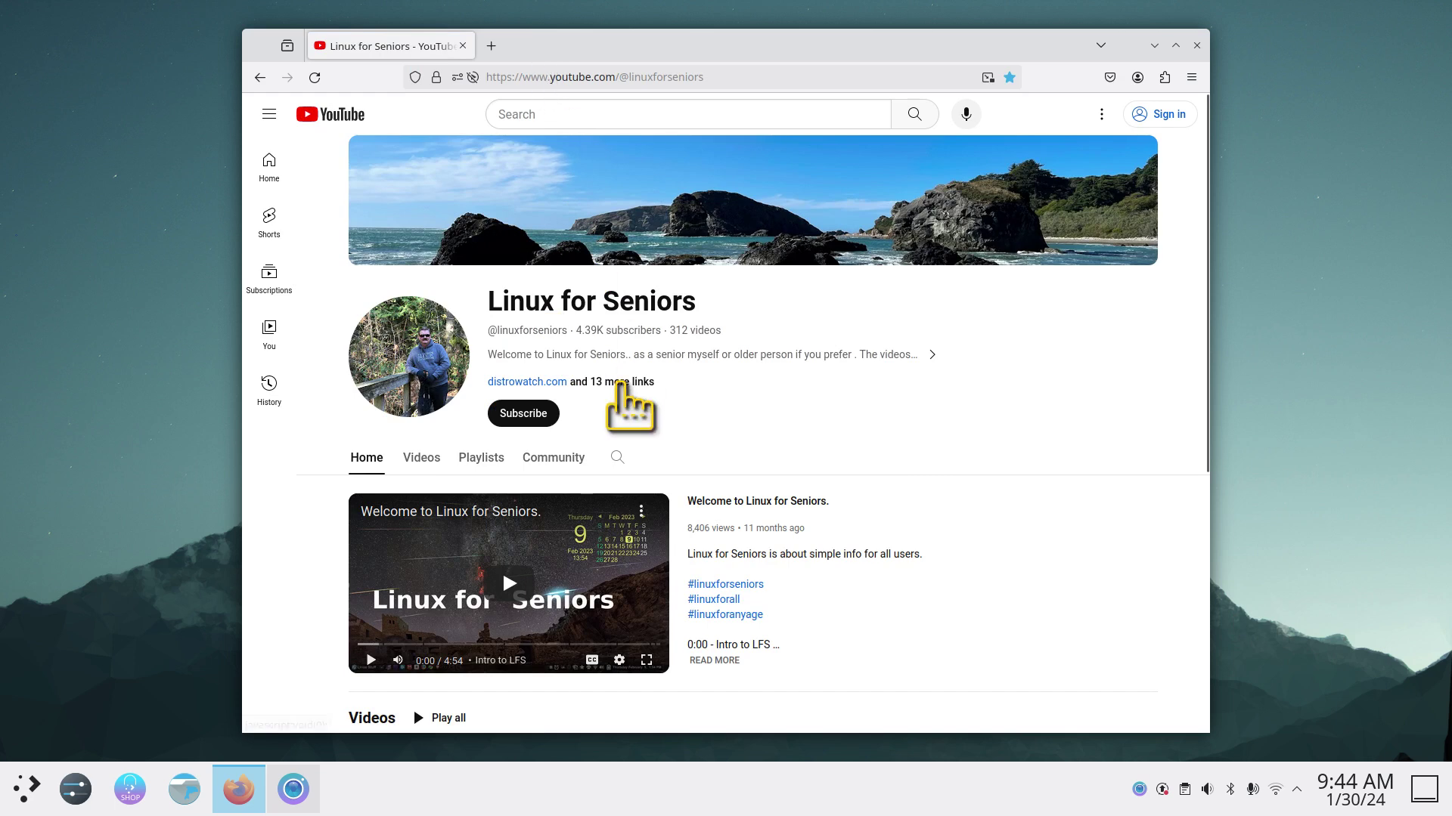
pyautogui.moveTo(570, 330); pyautogui.dragTo(488, 333)
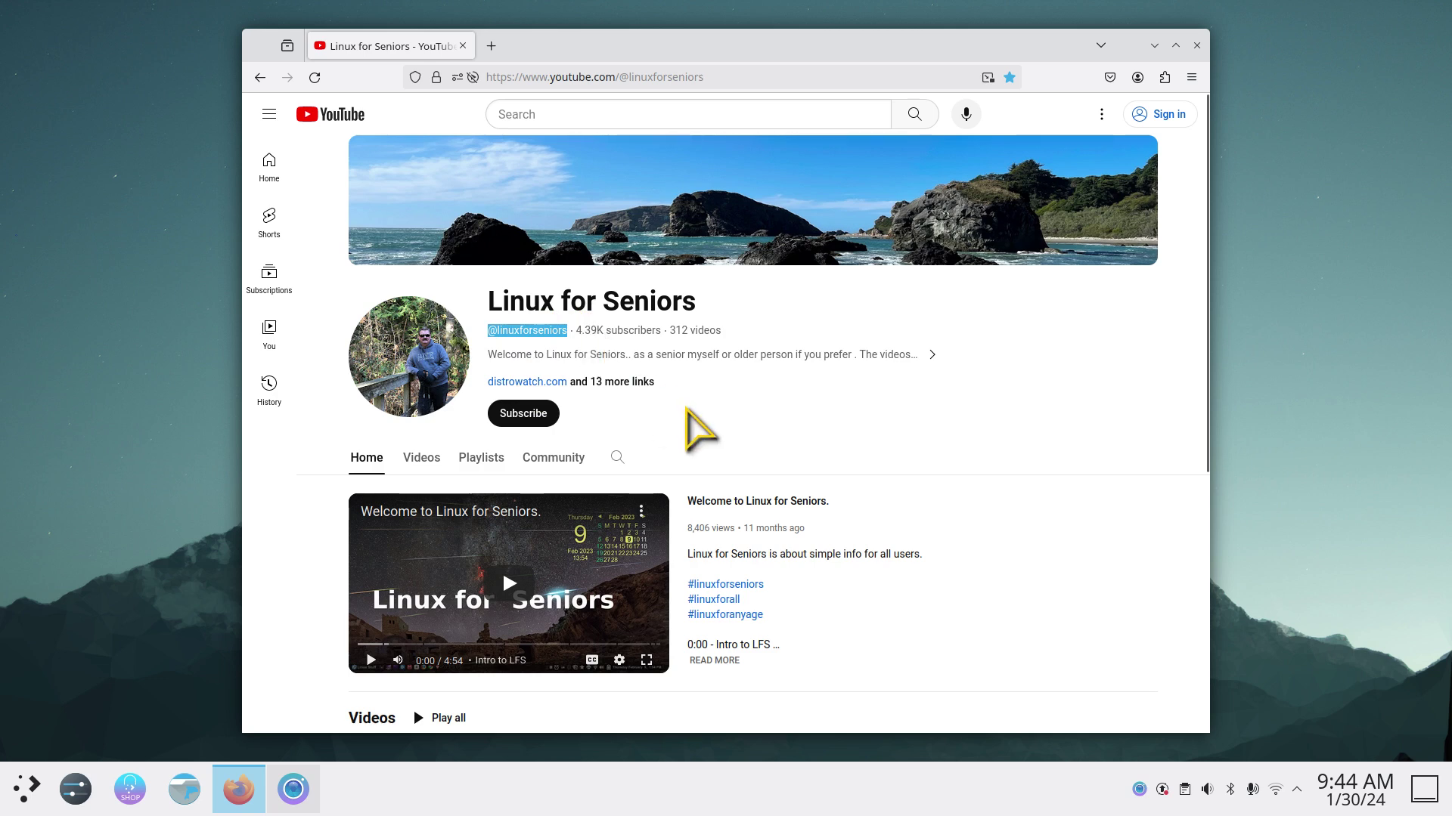
# Open the channel's About description, highlight the sentence on videos for Linux users of any age, and examine the Links list
pyautogui.click(691, 355)
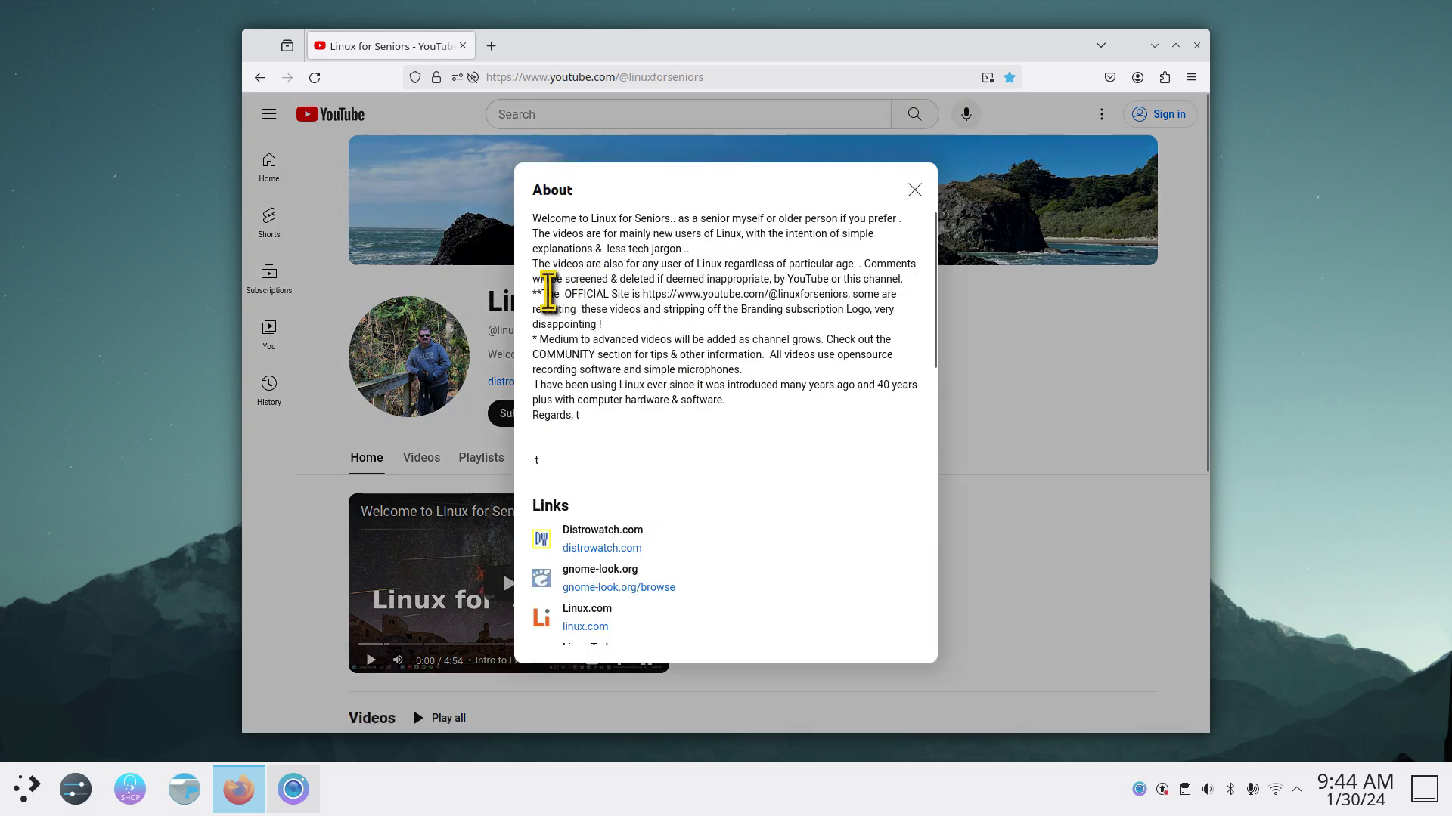
pyautogui.moveTo(534, 264); pyautogui.dragTo(850, 266)
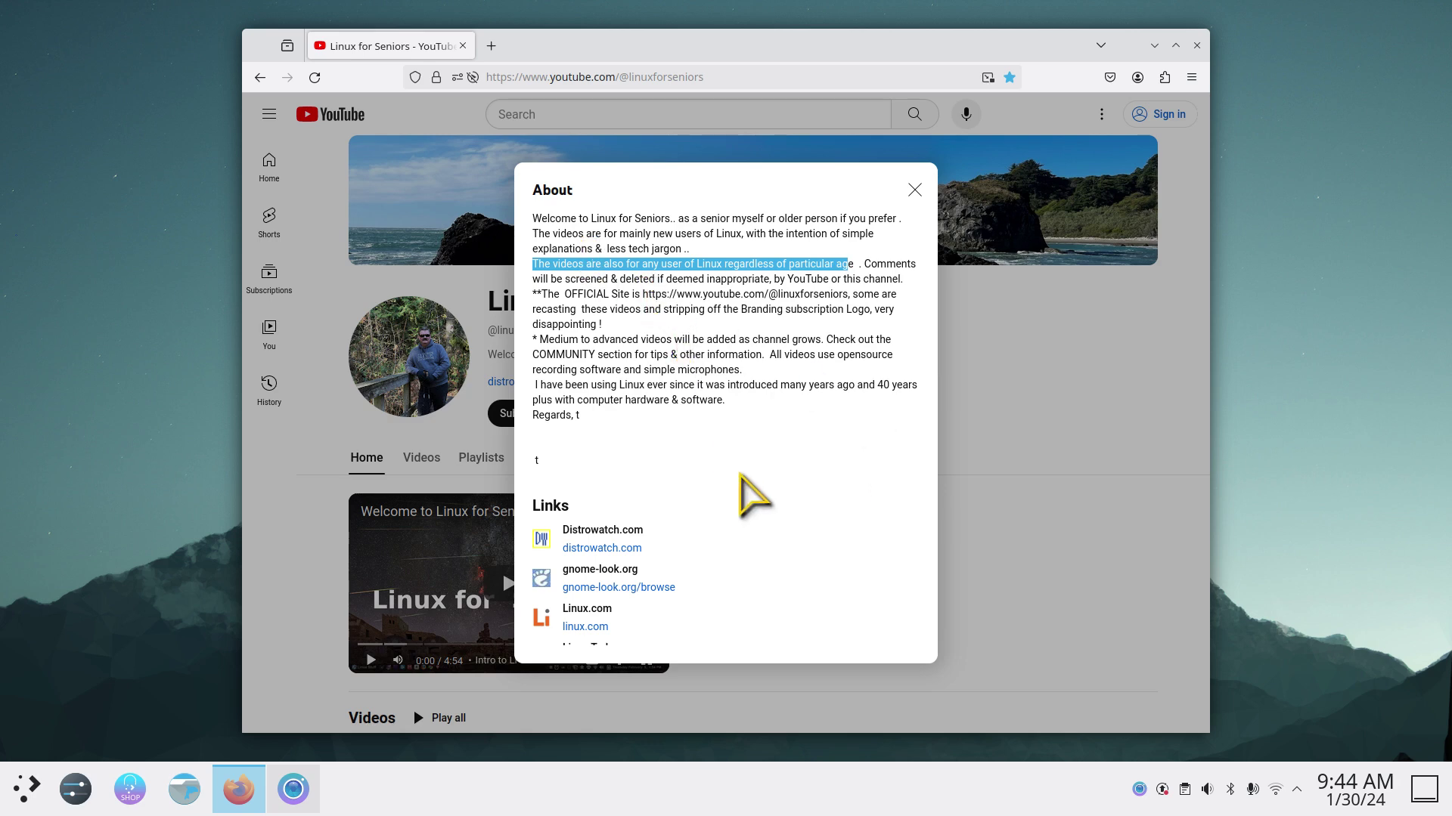
pyautogui.click(740, 476)
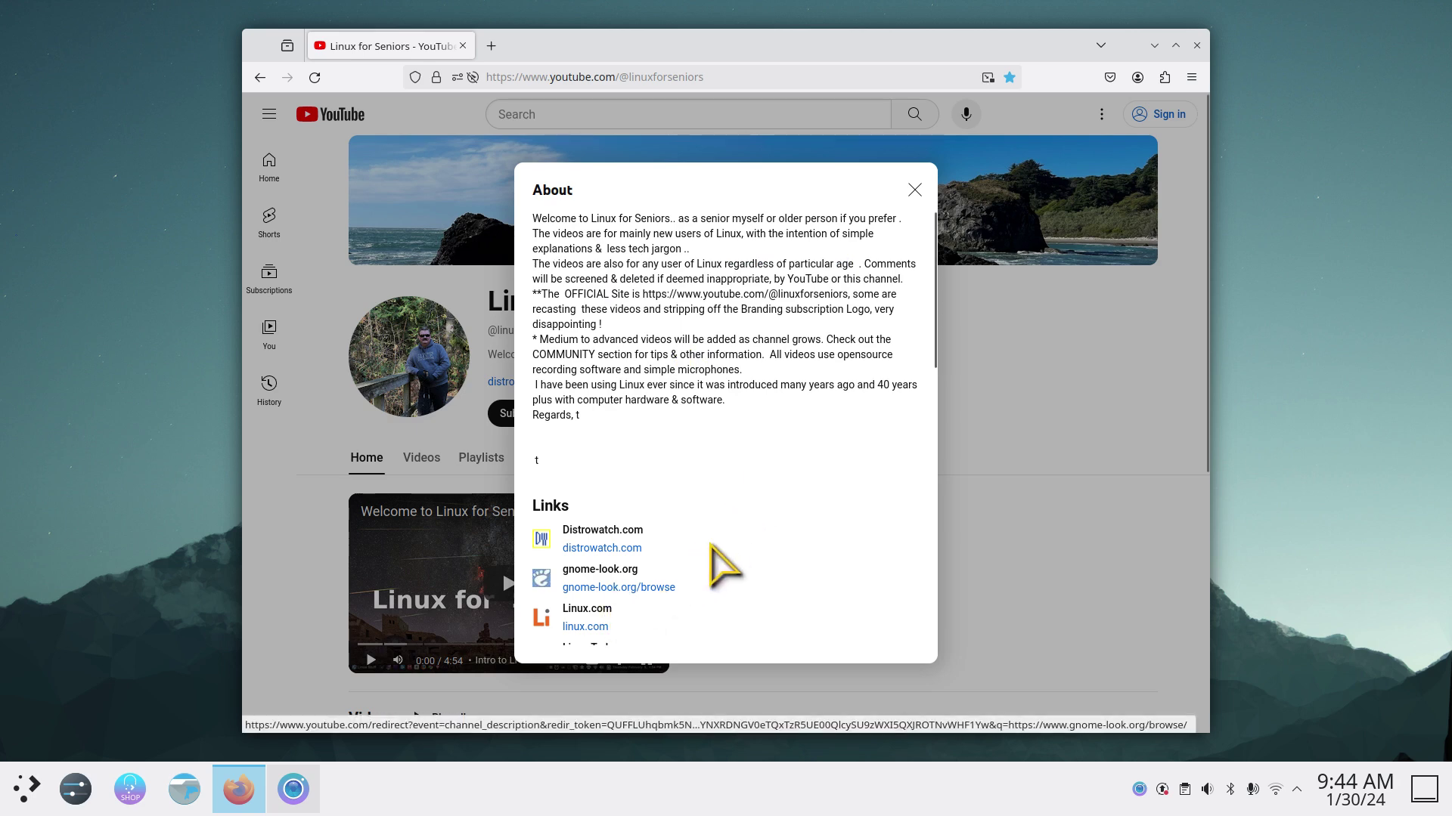
pyautogui.scroll(-4, 730, 559)
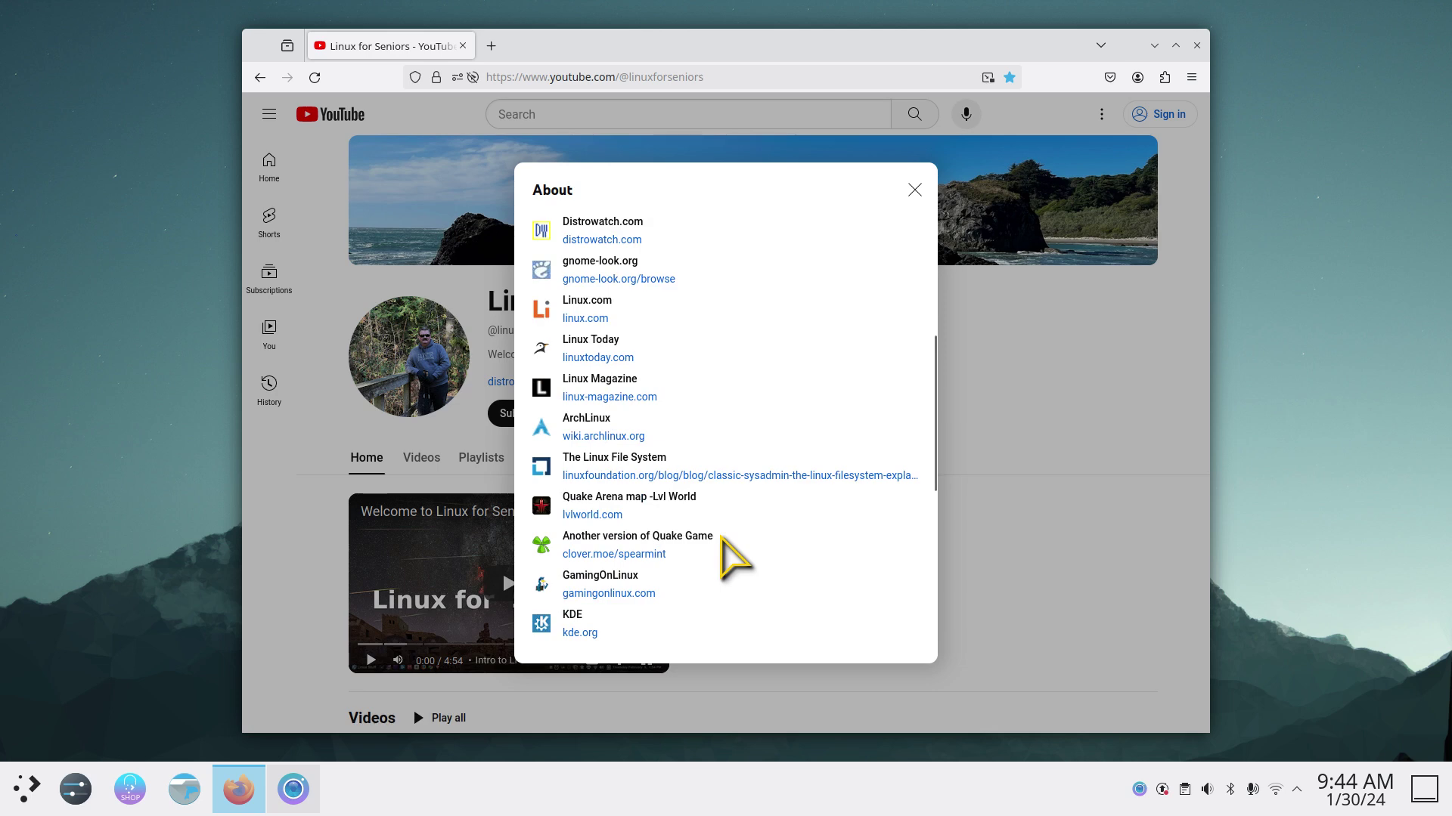
# Look through the rest of the channel's Links list and open the gnome-look.org/browse link
pyautogui.scroll(-1, 690, 602)
pyautogui.scroll(-1, 690, 603)
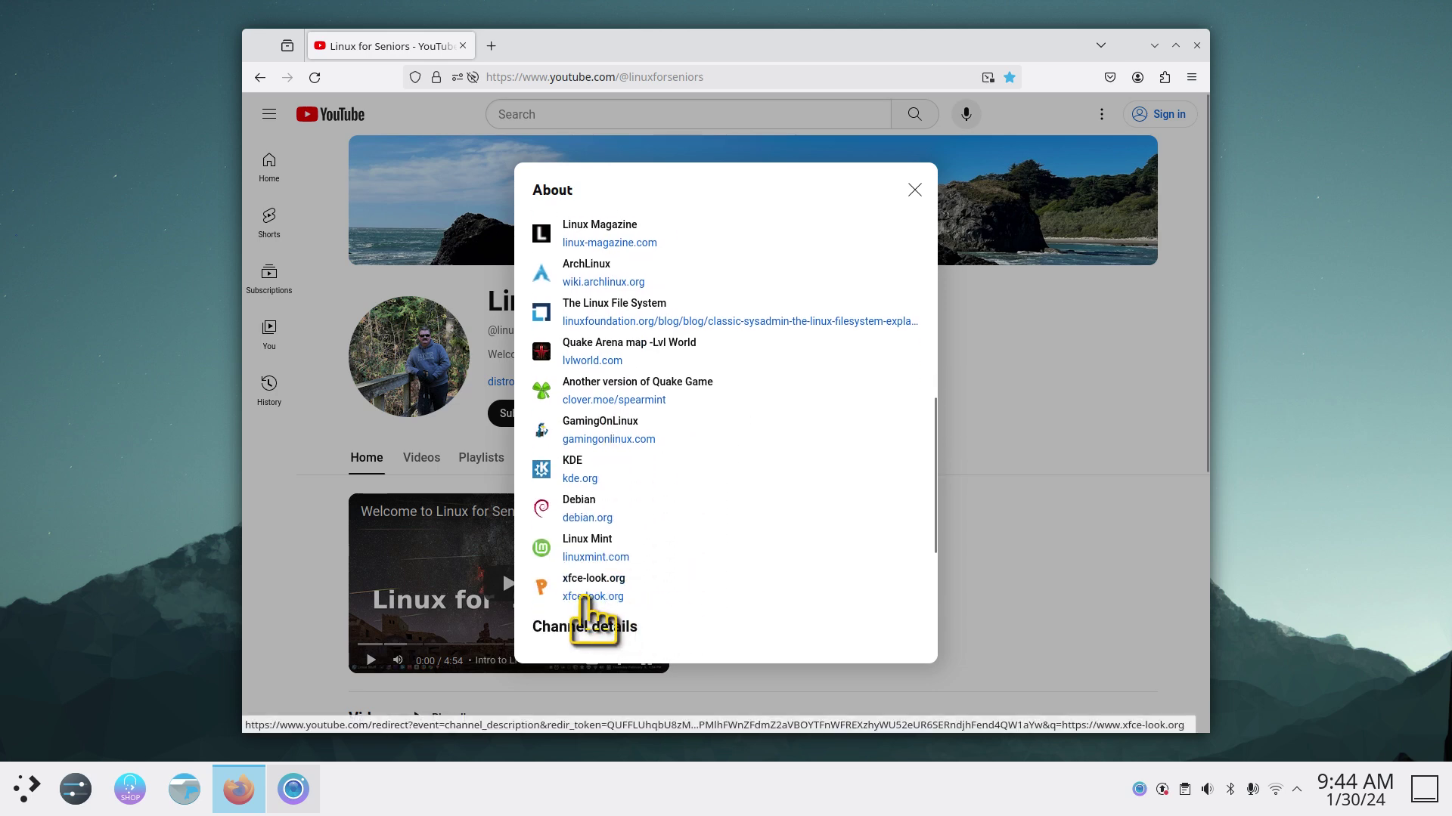
pyautogui.scroll(4, 764, 548)
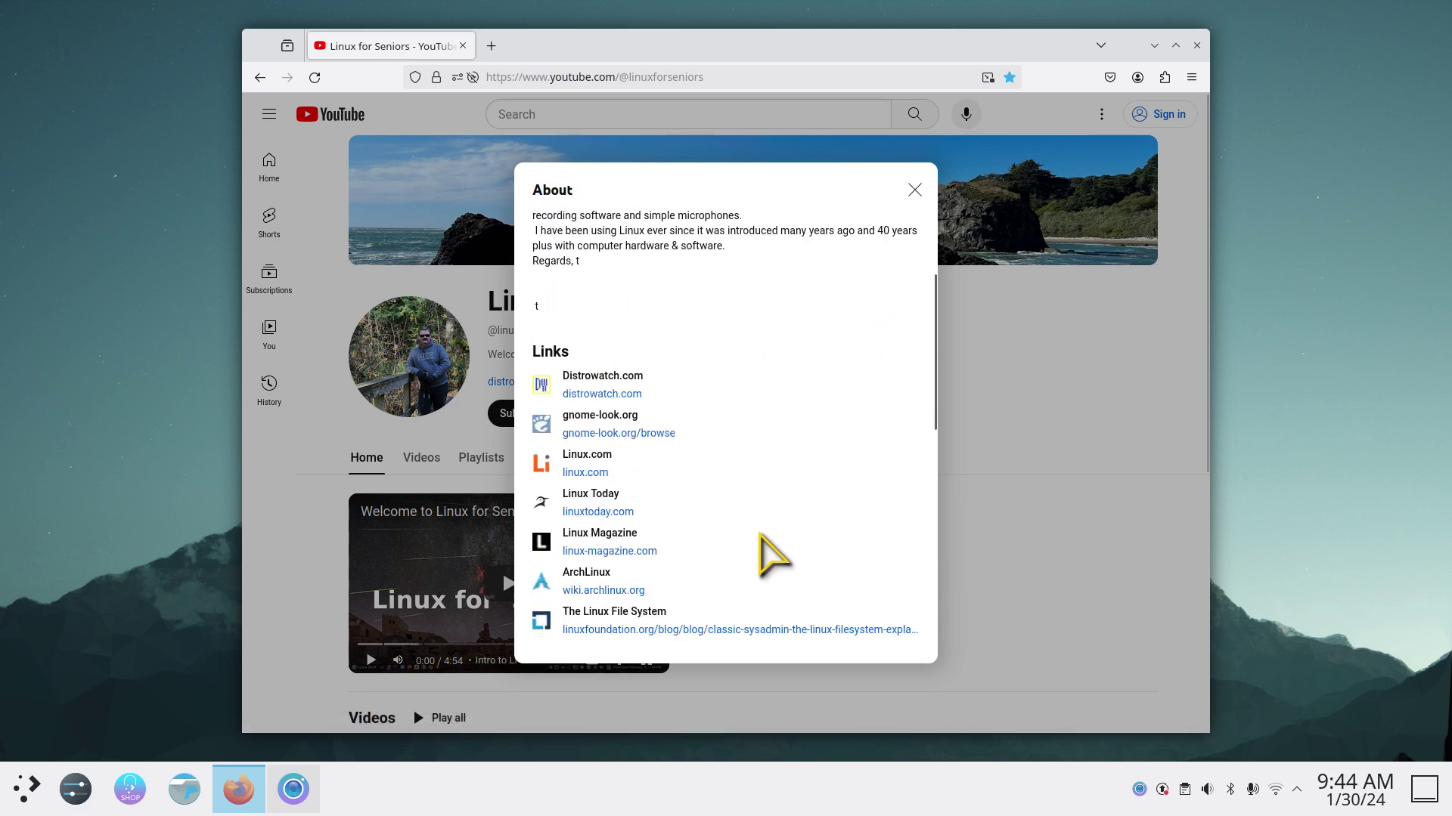
pyautogui.click(614, 434)
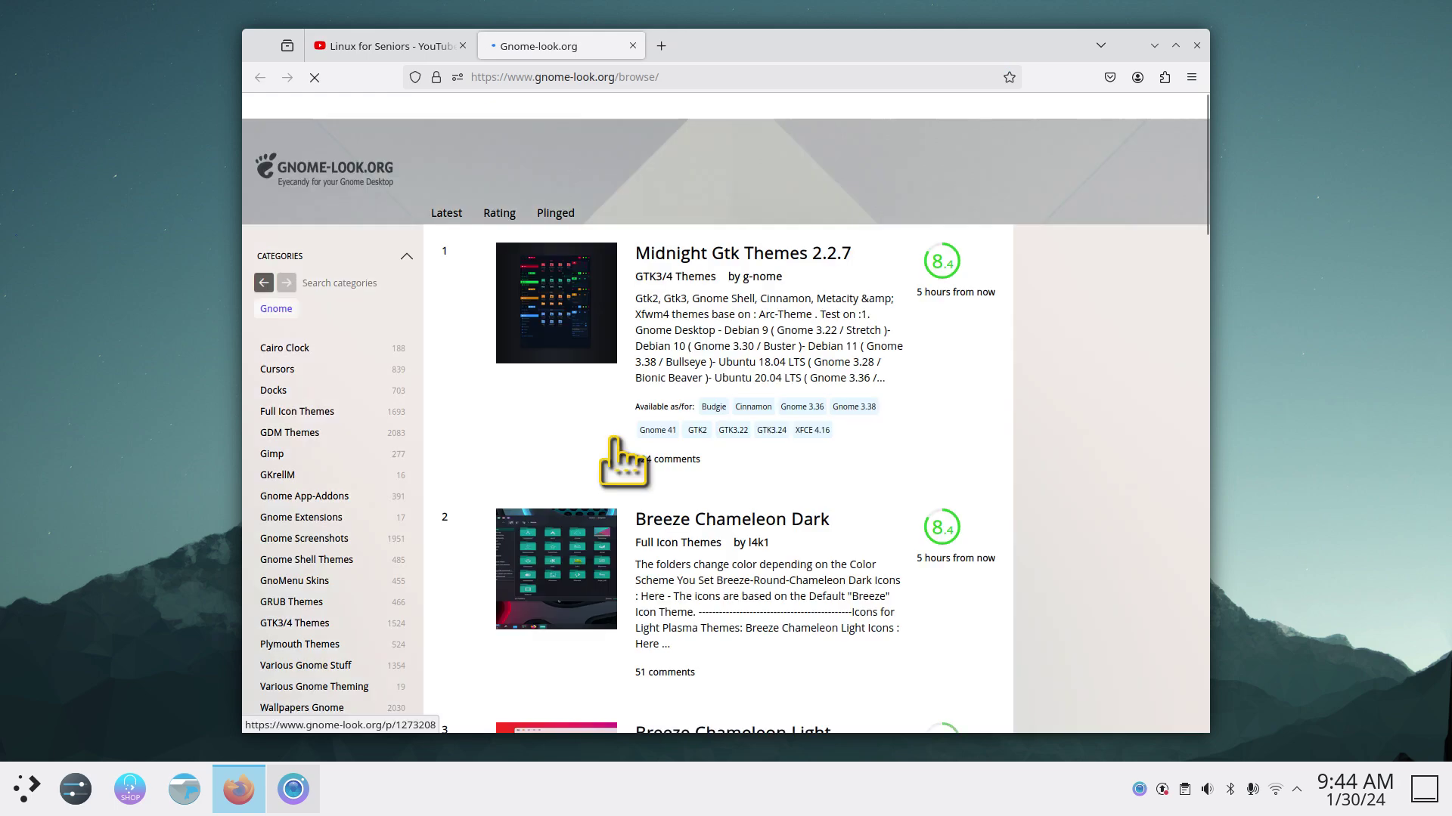
# Browse the Cursors category on gnome-look.org, and view the Full Icon Themes category sorted by rating
pyautogui.click(372, 375)
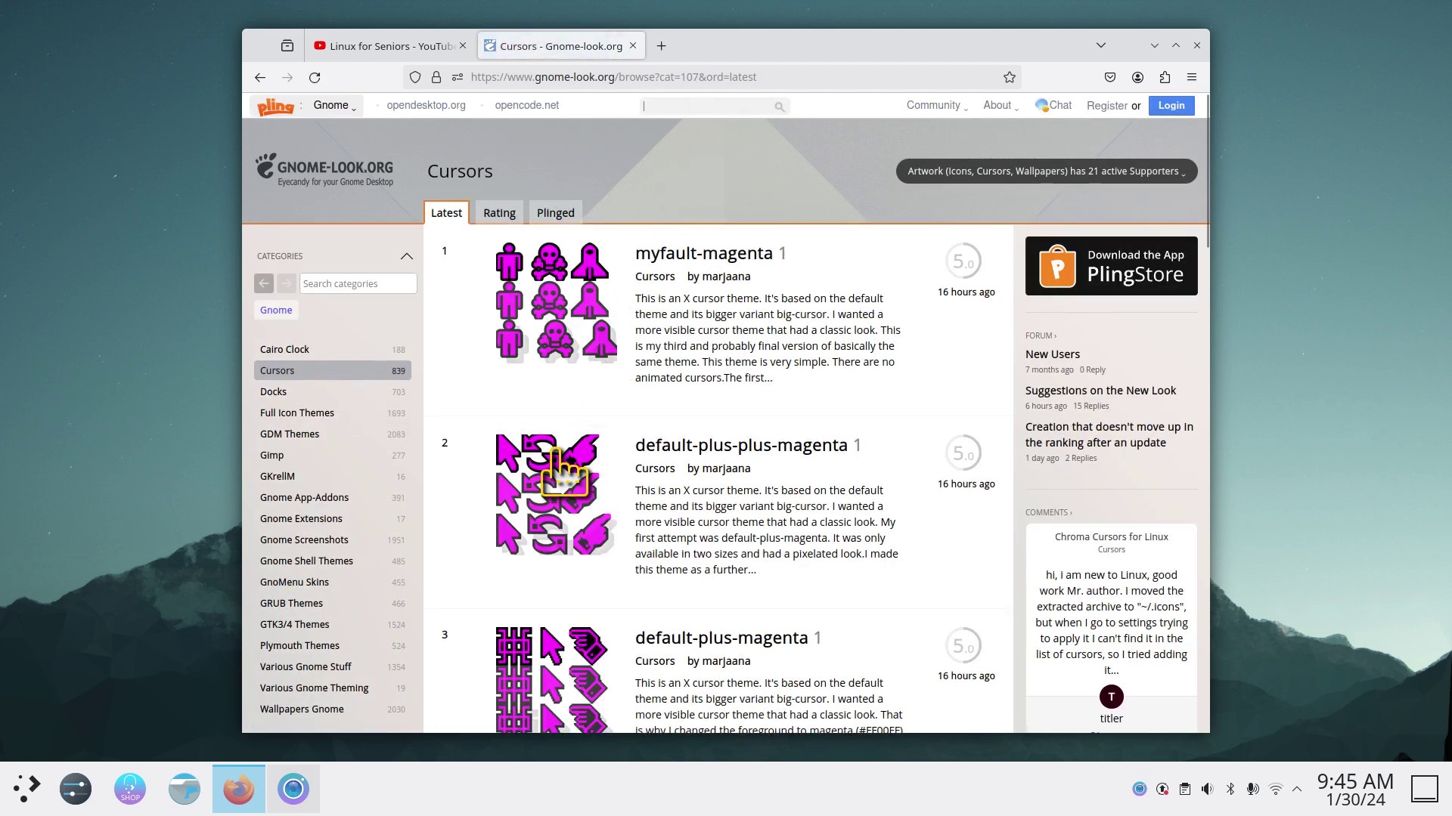
pyautogui.click(299, 412)
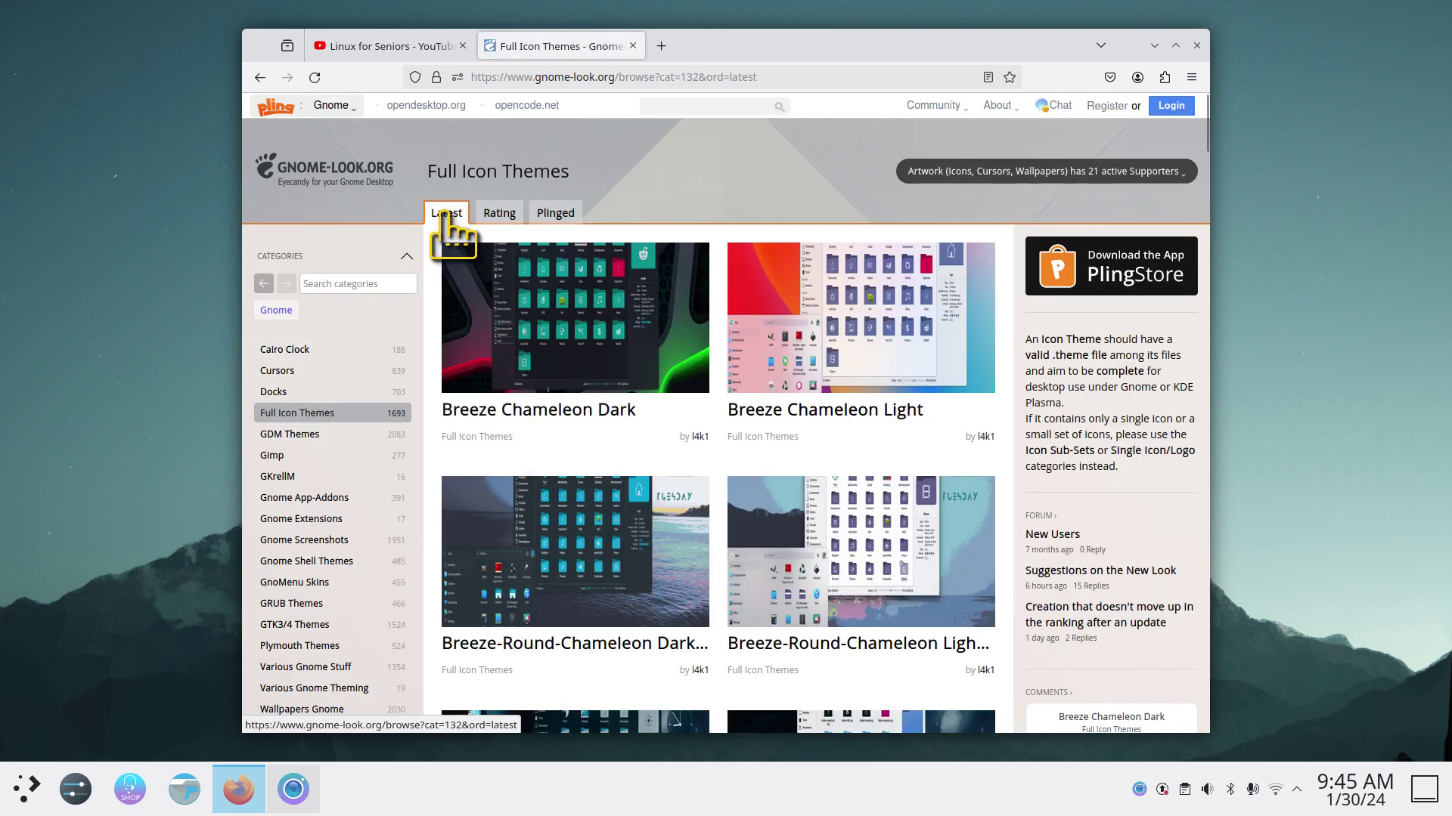
pyautogui.click(499, 213)
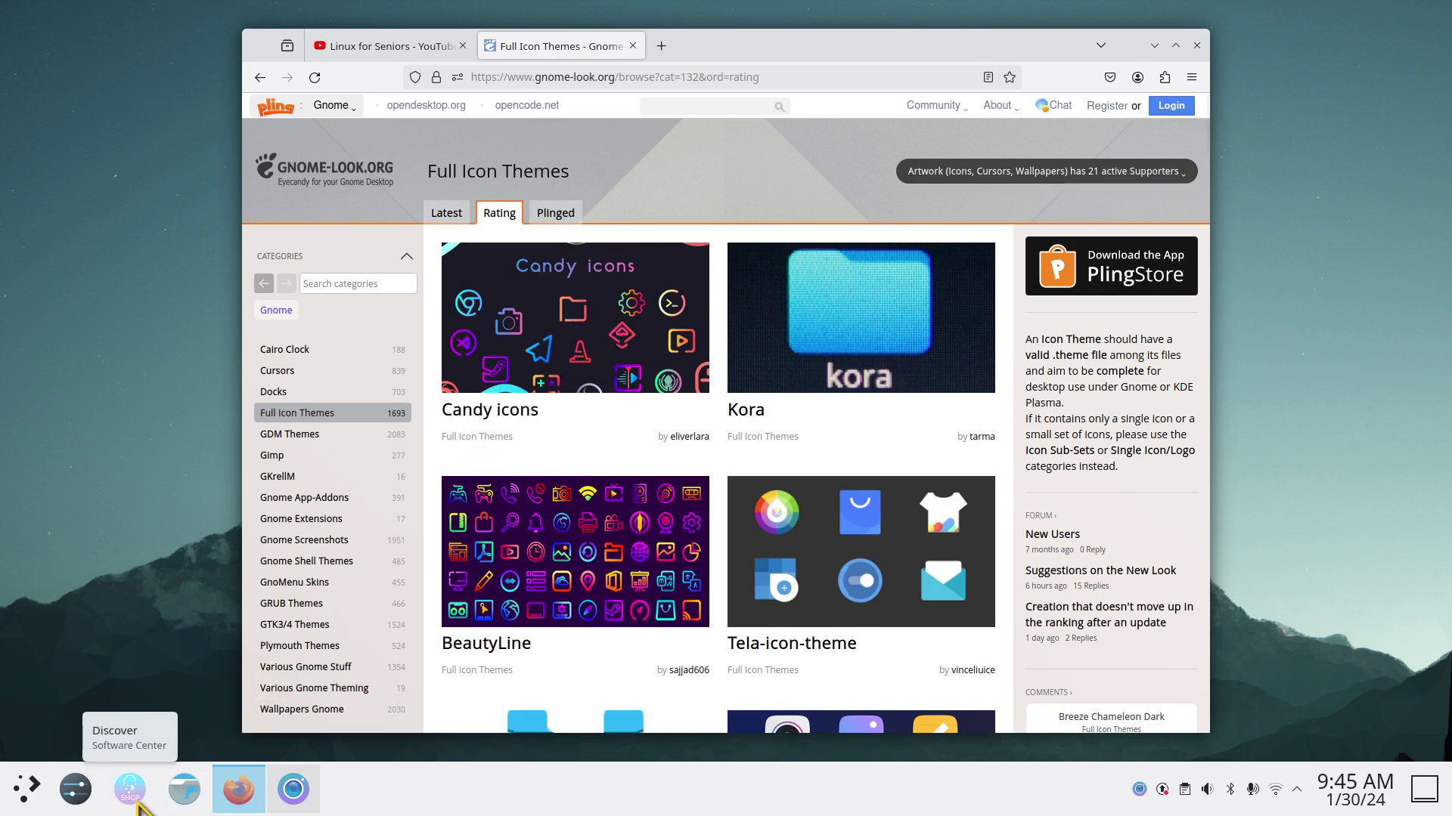
# Check the icons folder in Dolphin, close it, and open the Candy icons theme page in Firefox
pyautogui.click(182, 790)
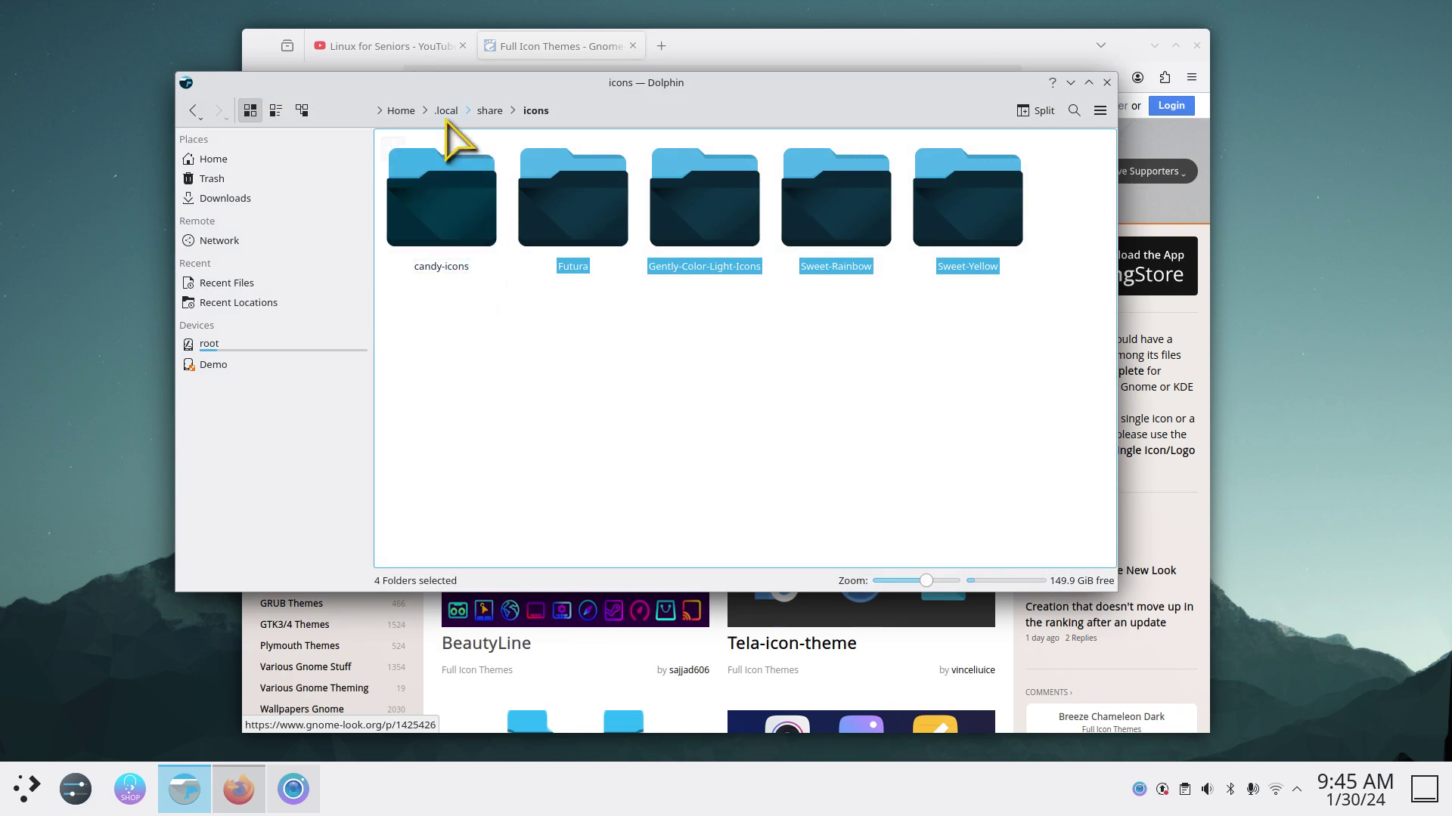
pyautogui.click(1106, 83)
pyautogui.click(543, 319)
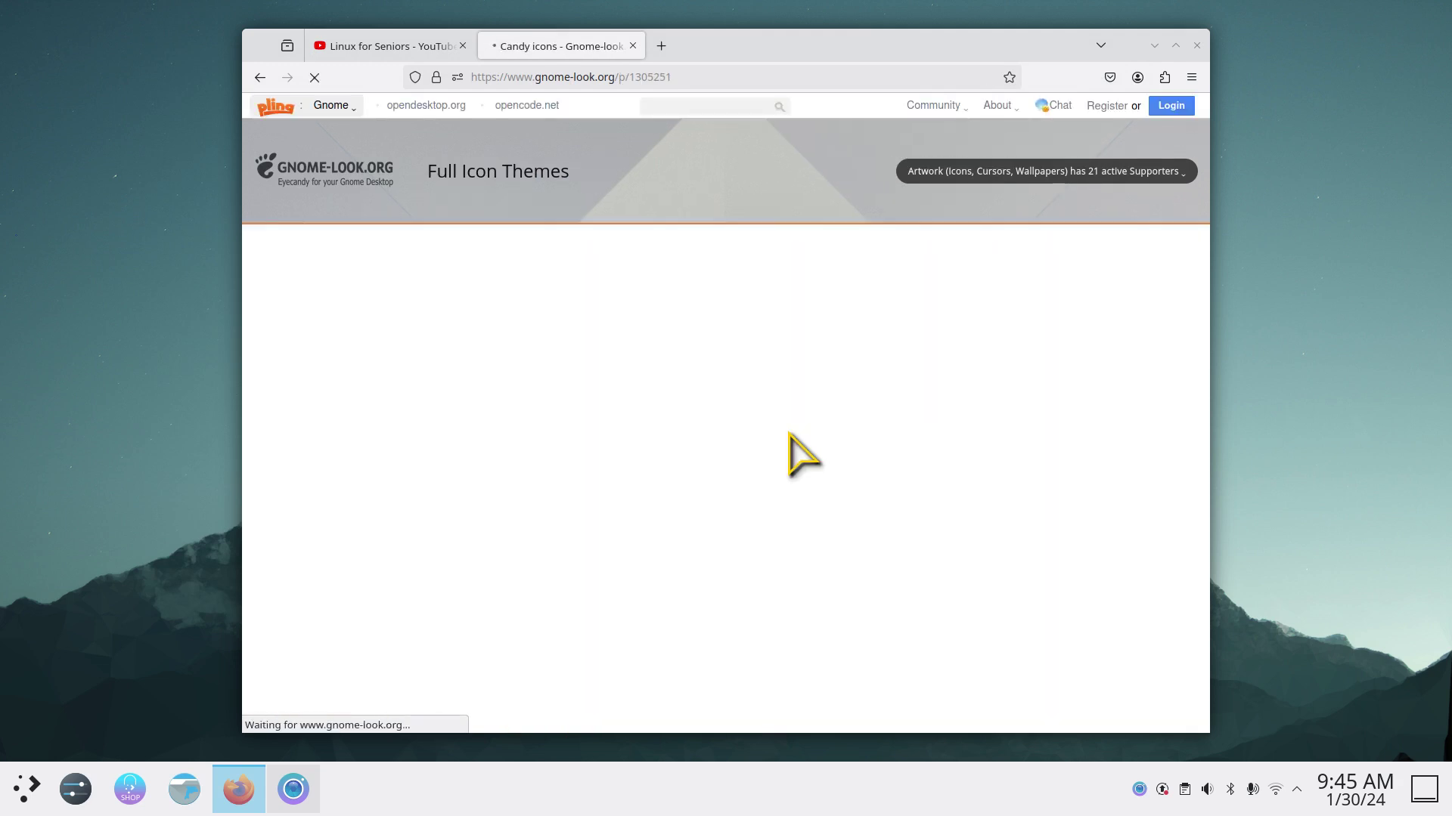
# Show the download prompt for candy-icons.tar.xz among the theme's files, dismiss it without downloading, and close Firefox
pyautogui.scroll(-3, 734, 563)
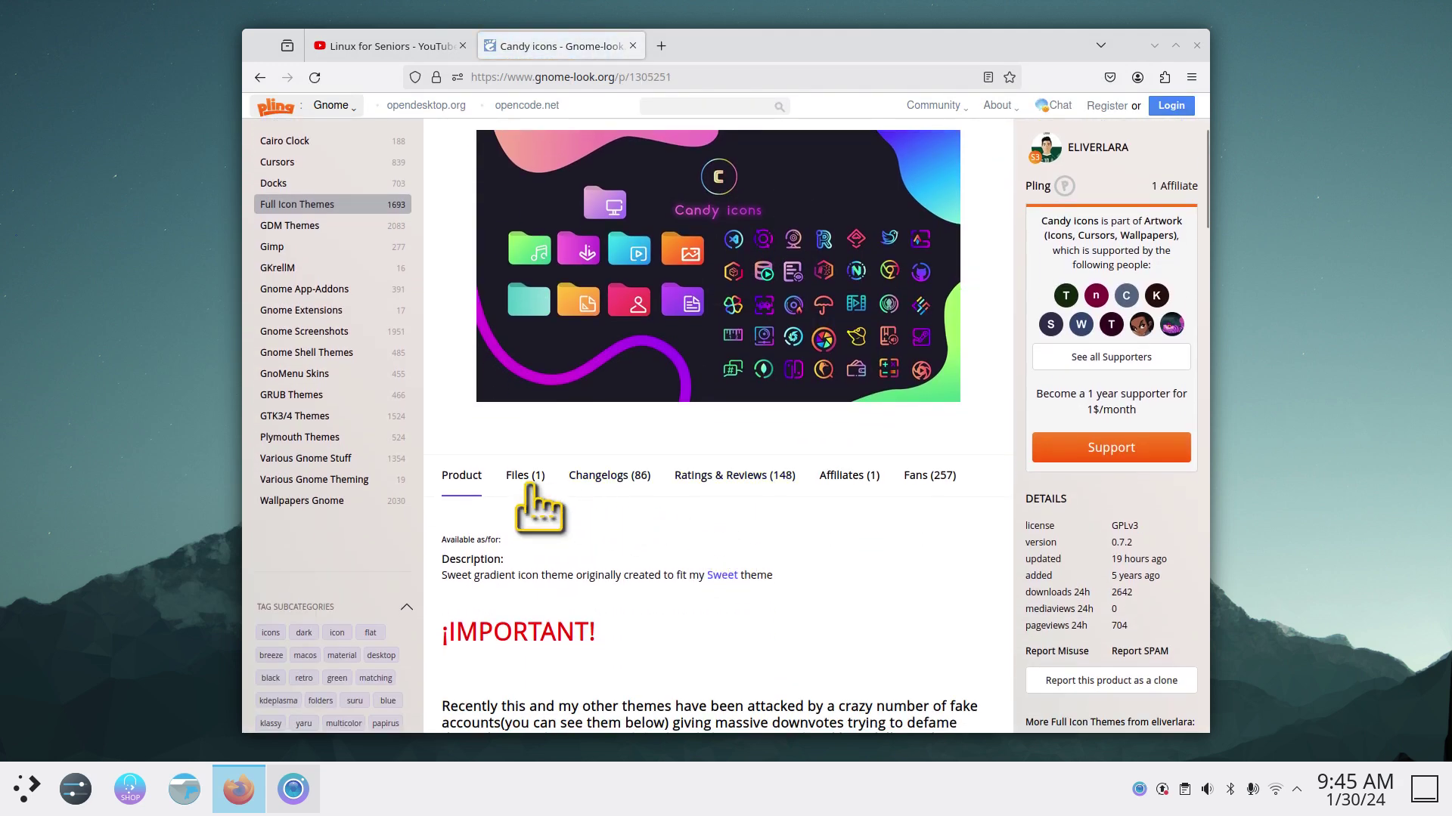
pyautogui.click(529, 479)
pyautogui.scroll(-2, 665, 454)
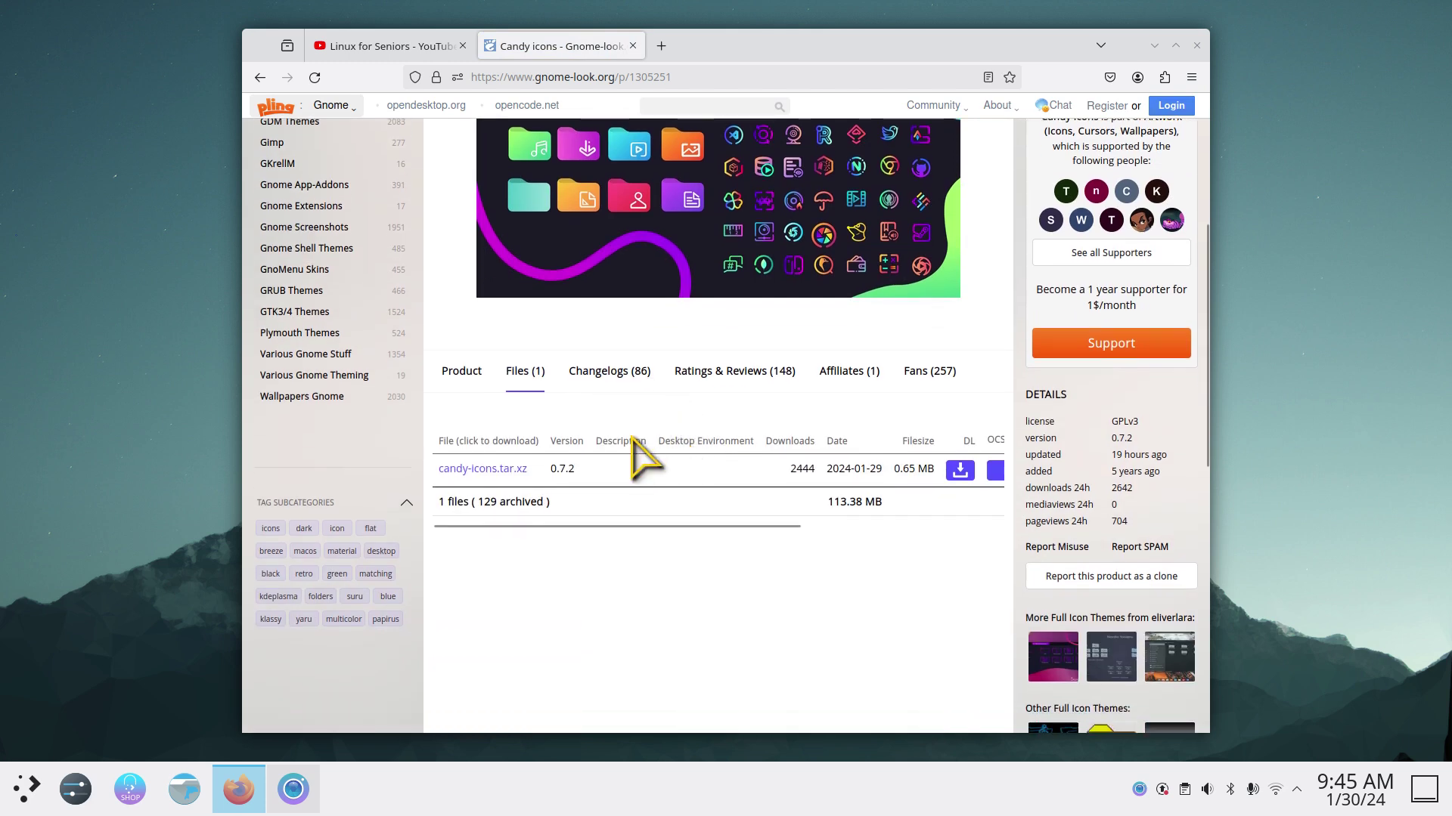
pyautogui.click(485, 472)
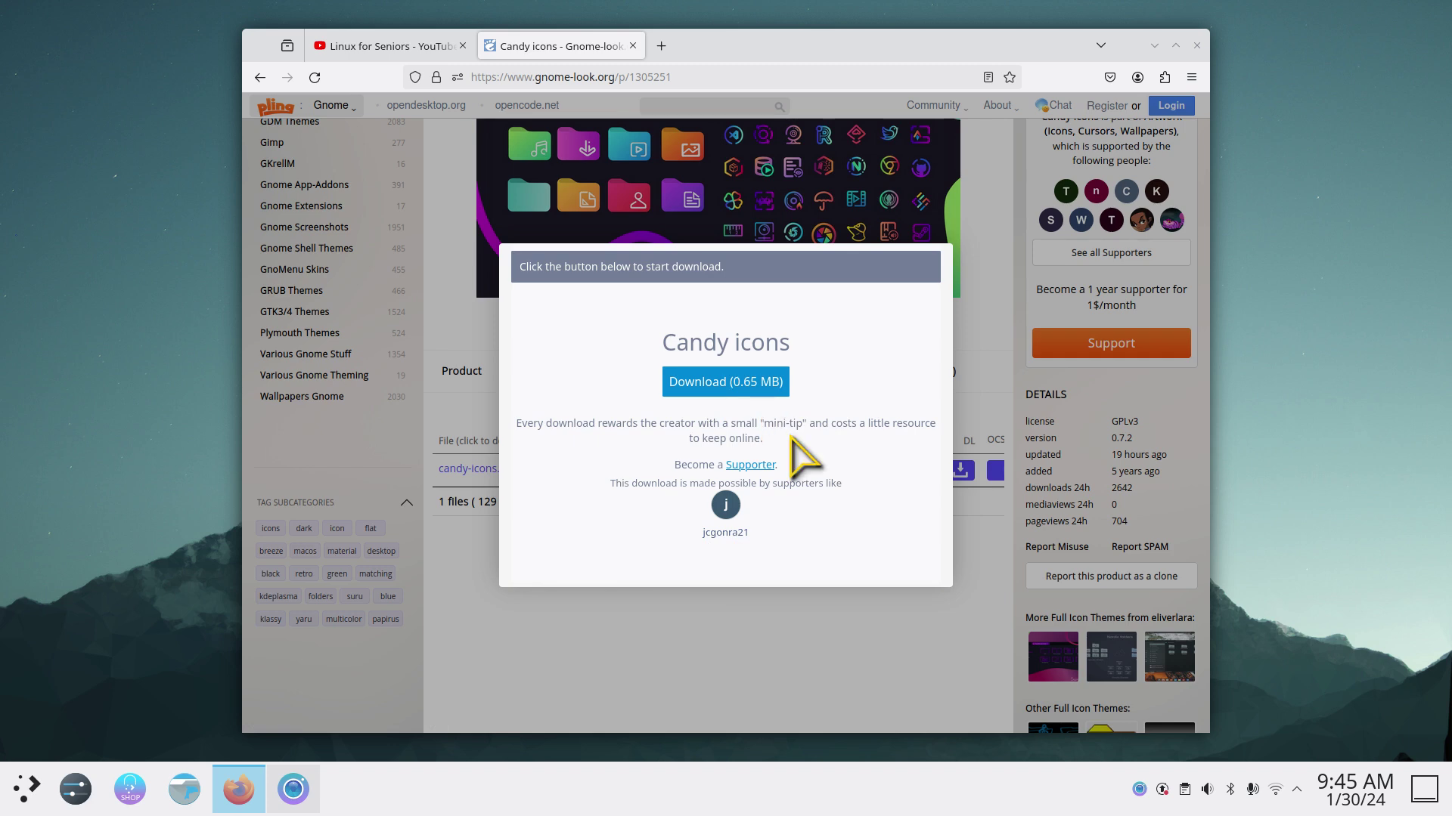
pyautogui.click(467, 619)
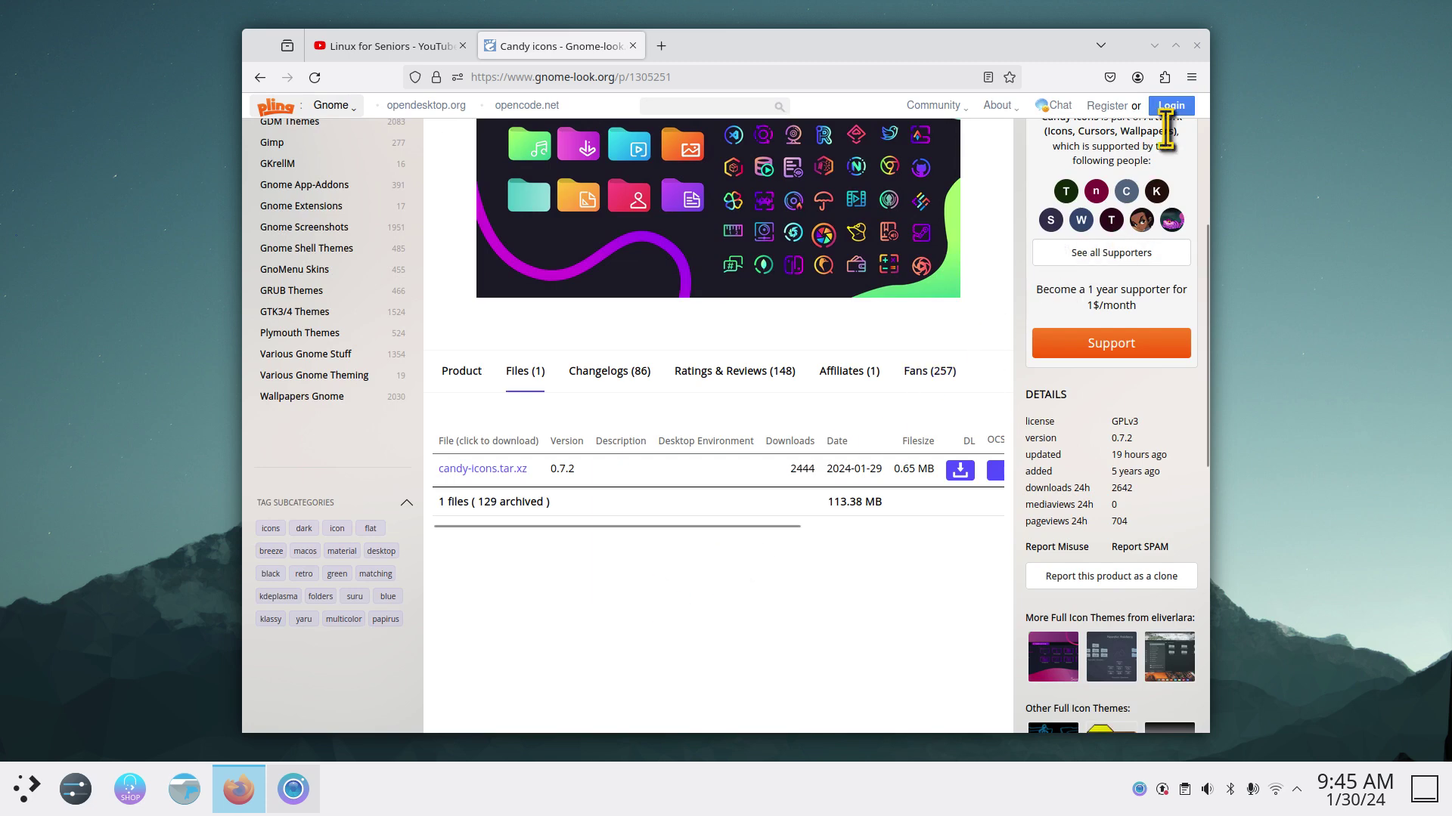
pyautogui.click(1196, 46)
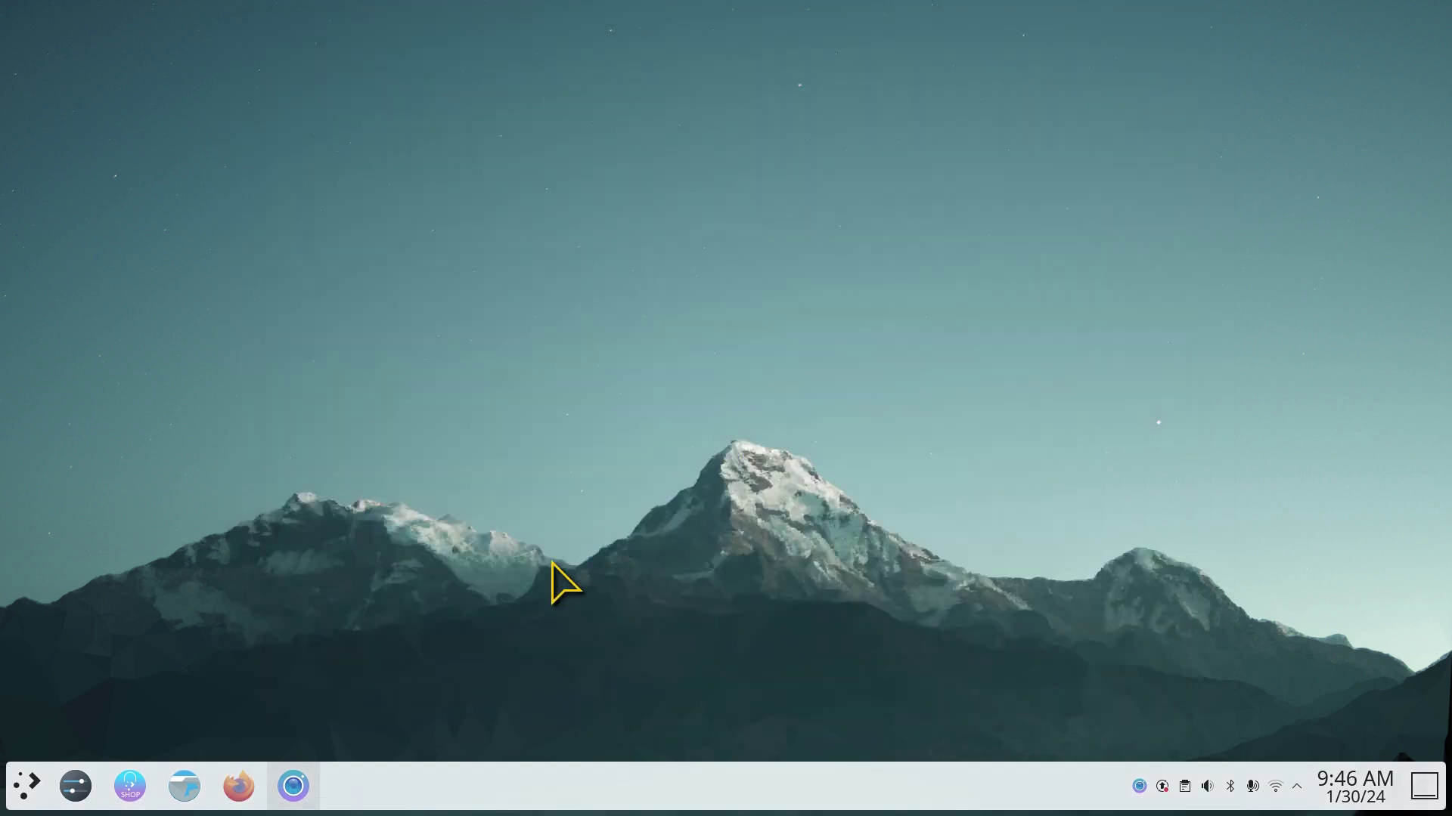
# Open Downloads in Dolphin and view the Extract options of Sweet-Yellow.tar.xz and the context options of the Sweet-Rainbow folder
pyautogui.click(187, 788)
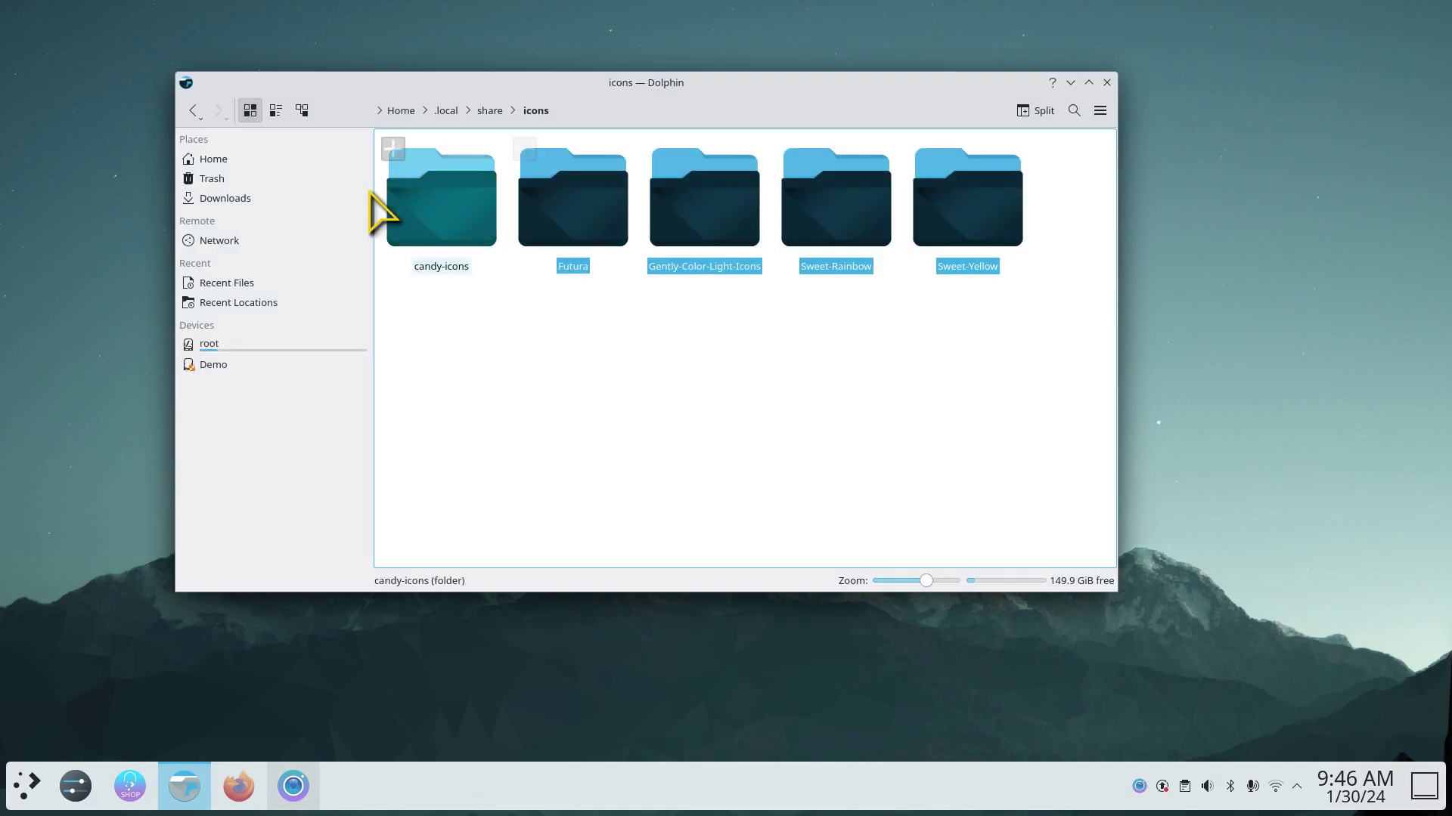
pyautogui.click(259, 200)
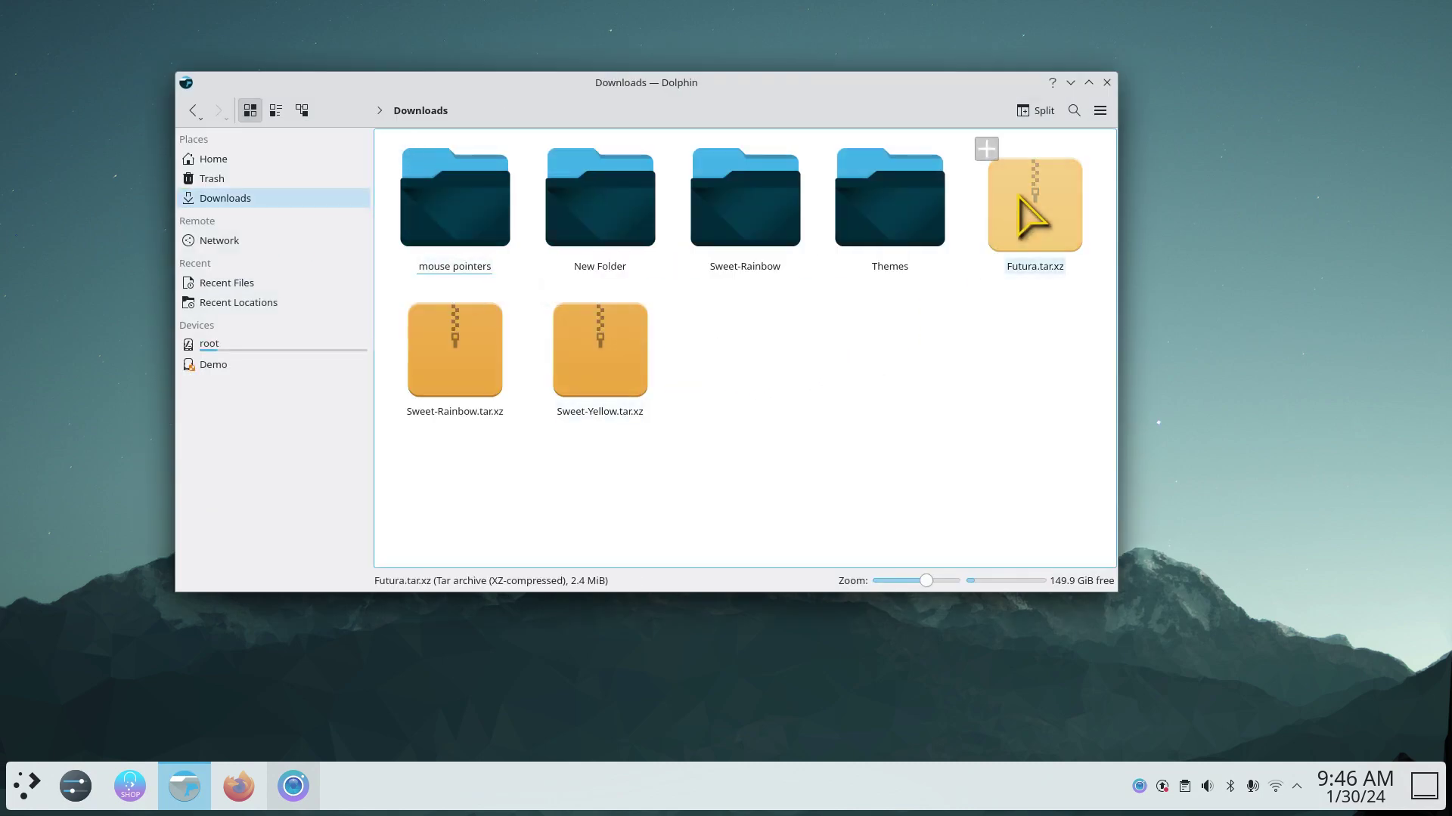
pyautogui.rightClick(626, 350)
pyautogui.moveTo(713, 609)
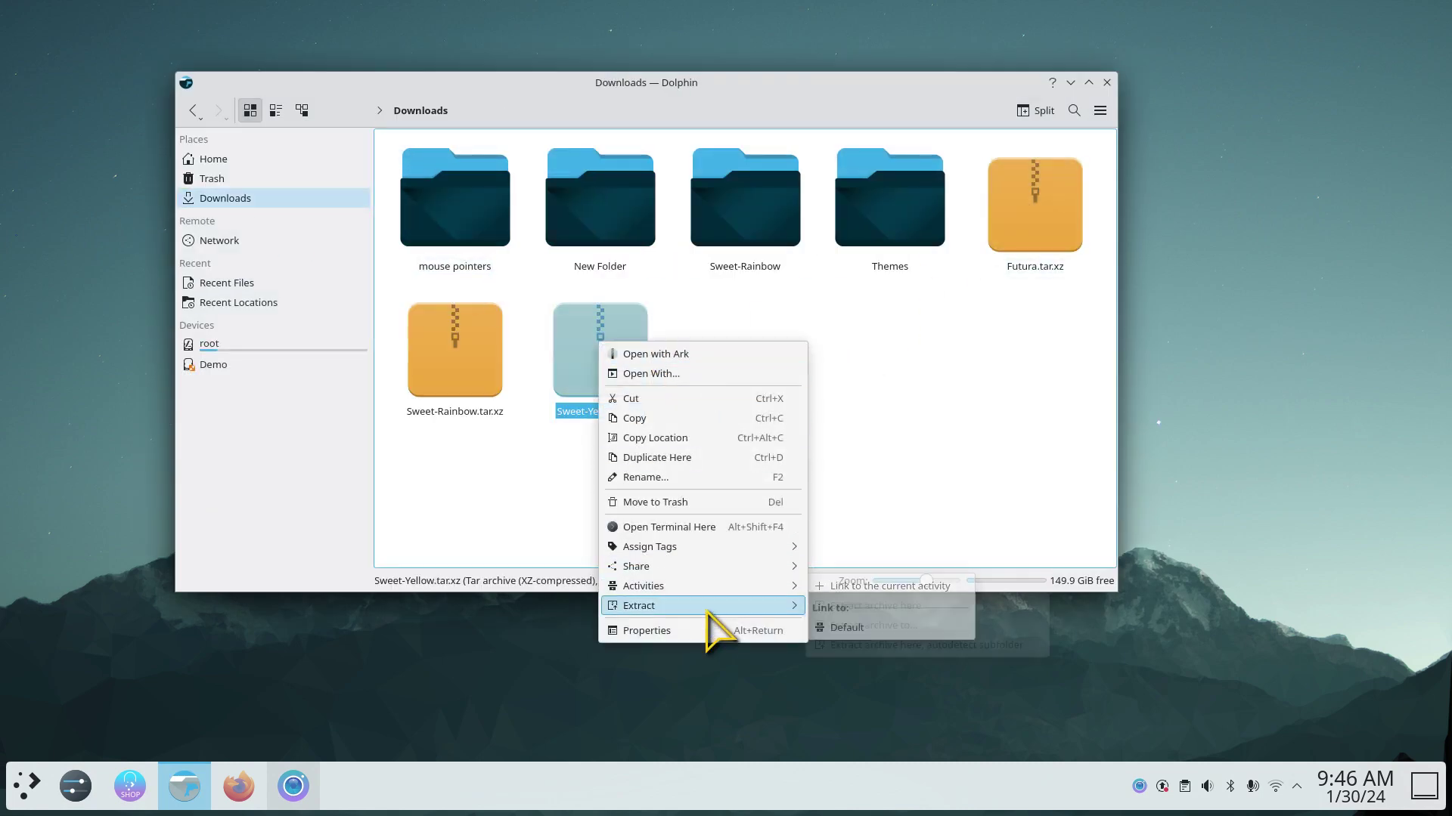
pyautogui.click(869, 606)
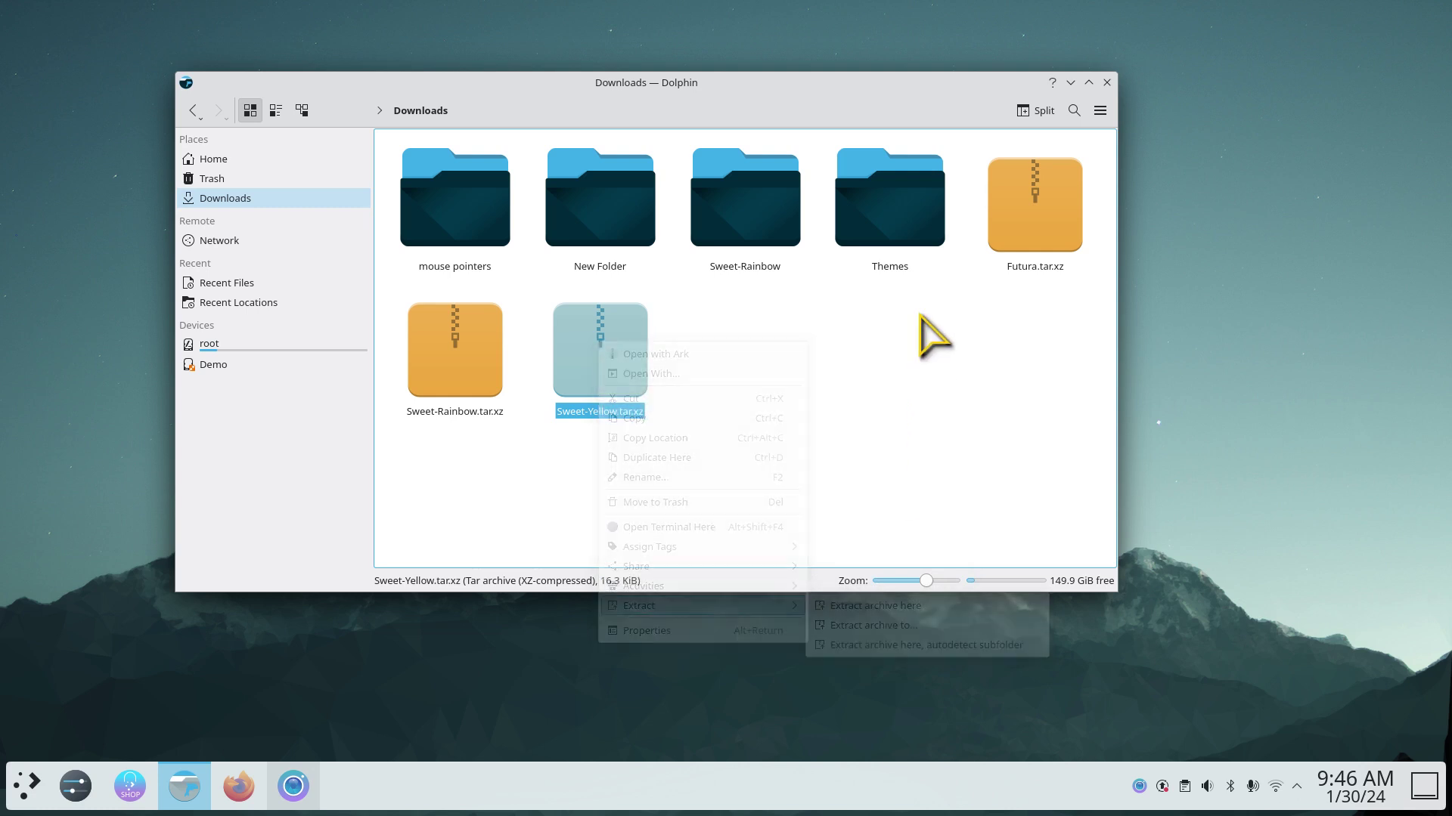
pyautogui.rightClick(760, 198)
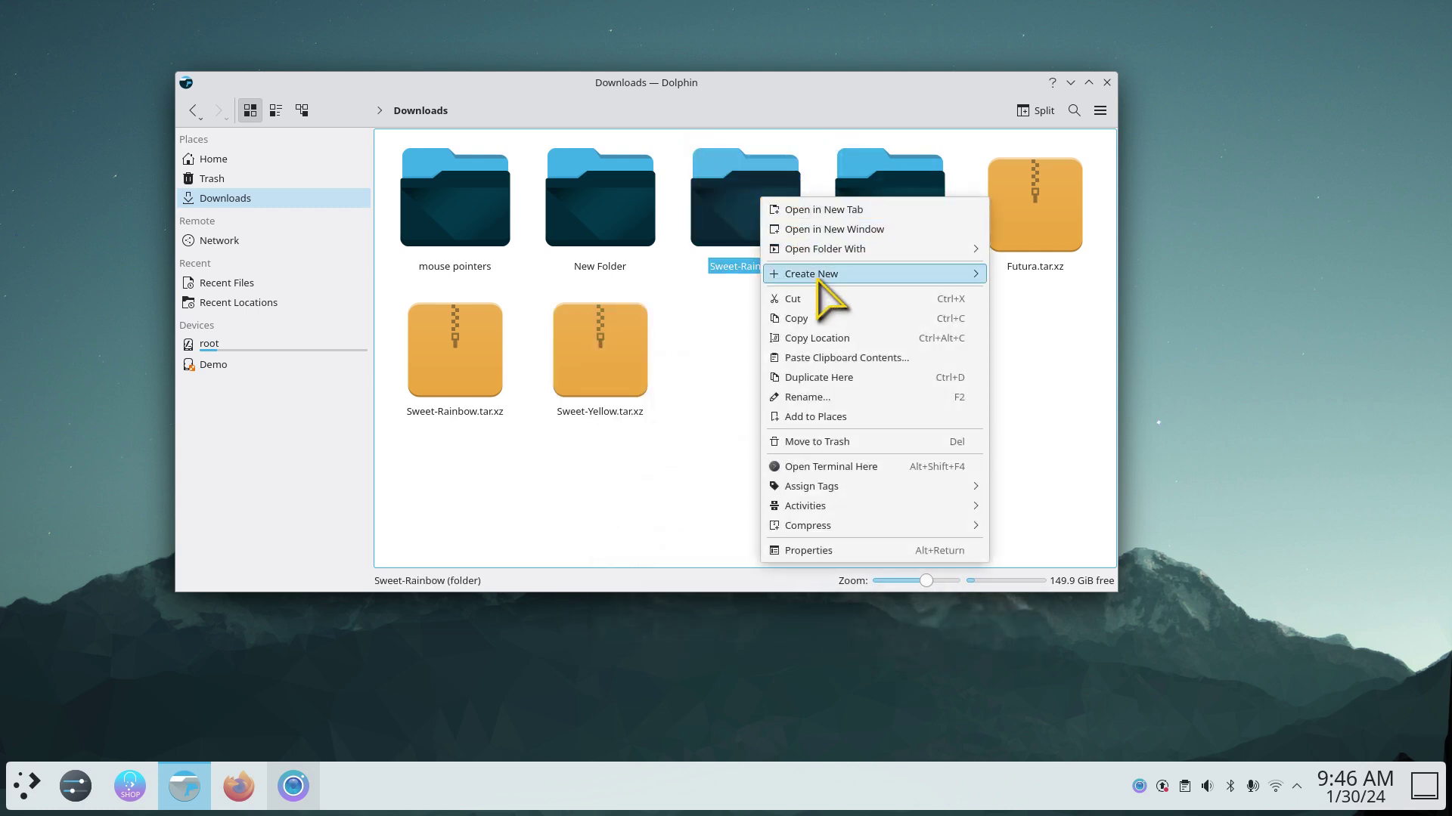
pyautogui.click(280, 178)
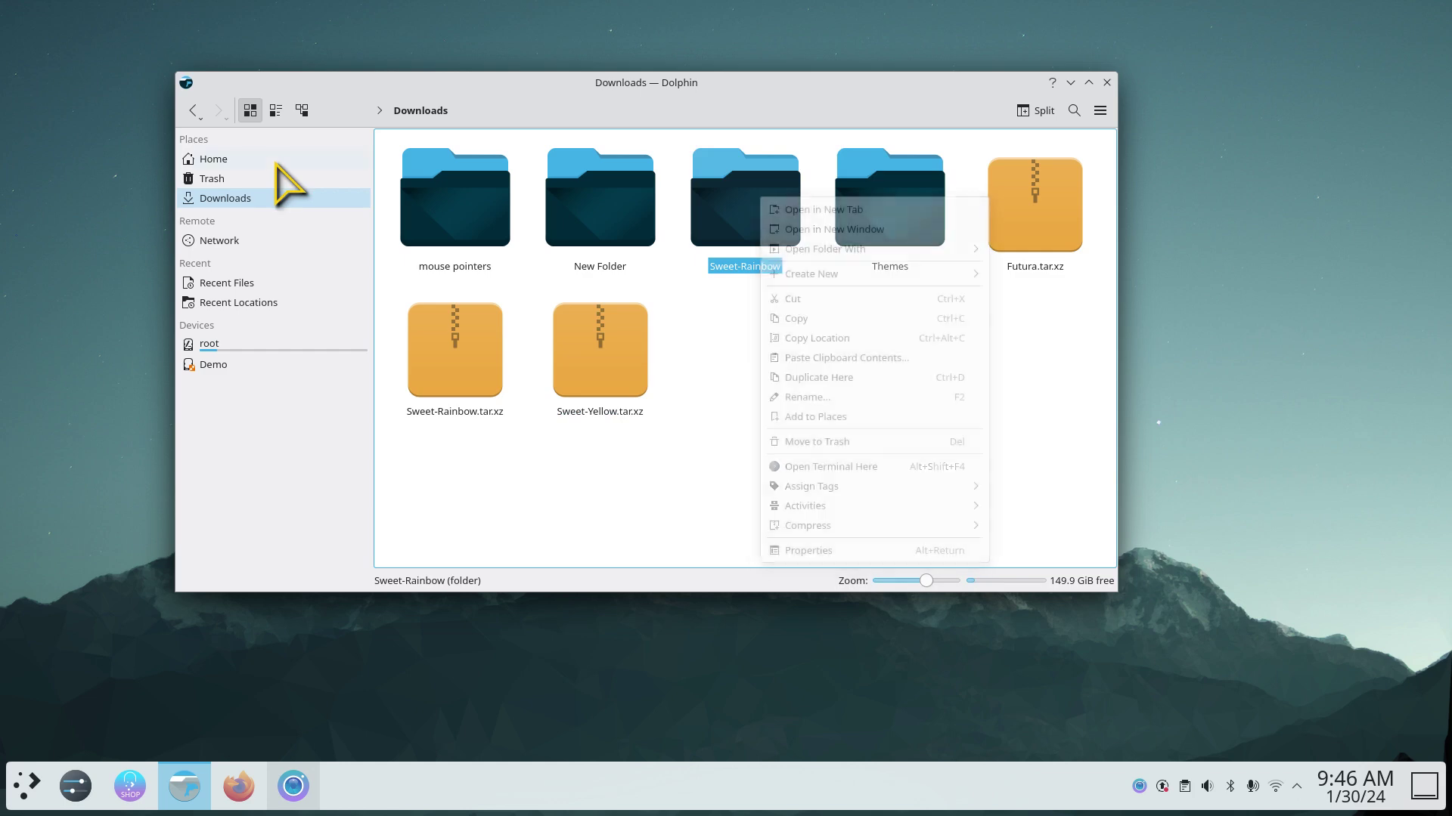
# Go from Home to the .local/share/icons folder to show where the icon themes are stored
pyautogui.click(276, 160)
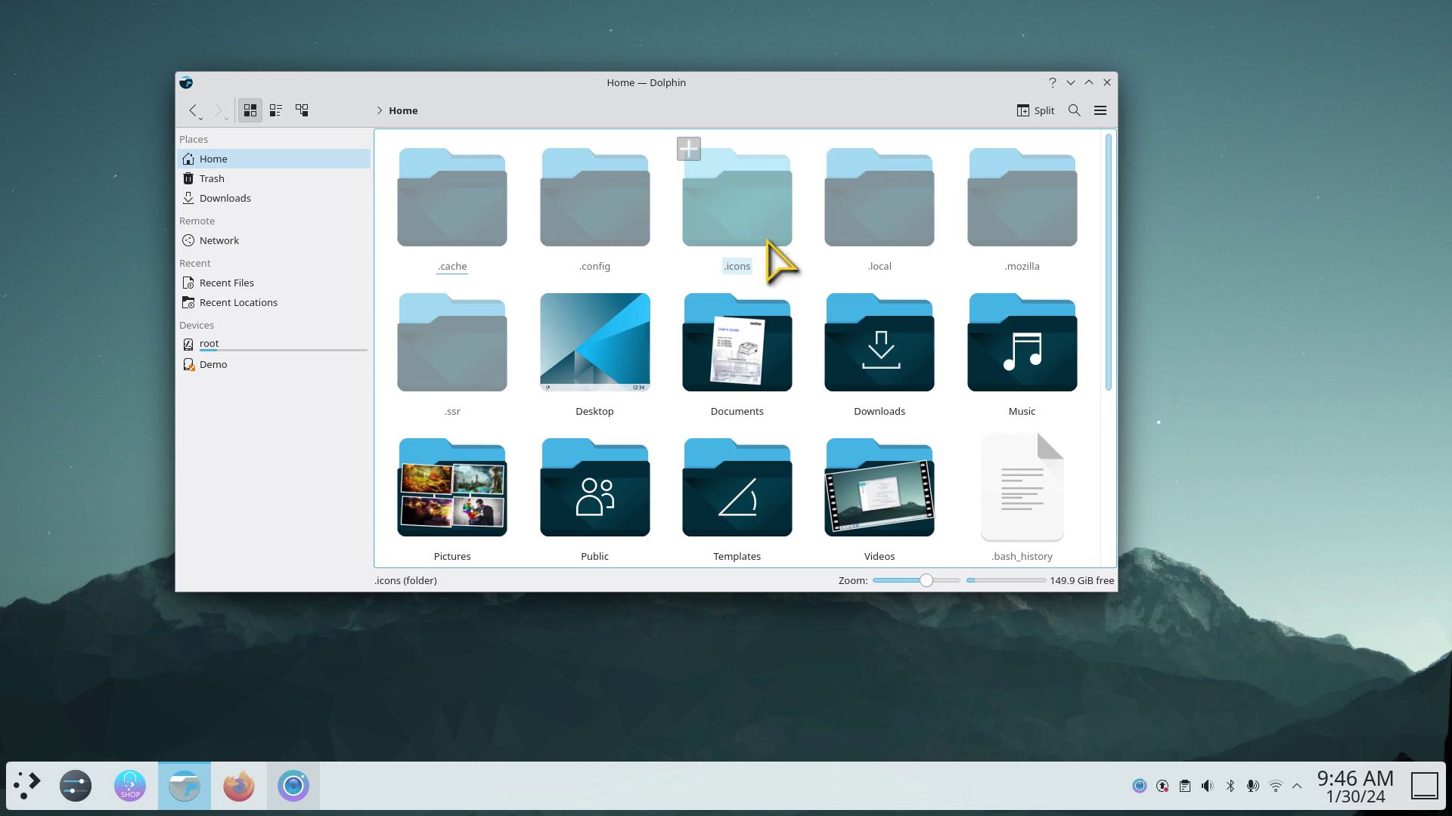
pyautogui.click(869, 195)
pyautogui.doubleClick(869, 195)
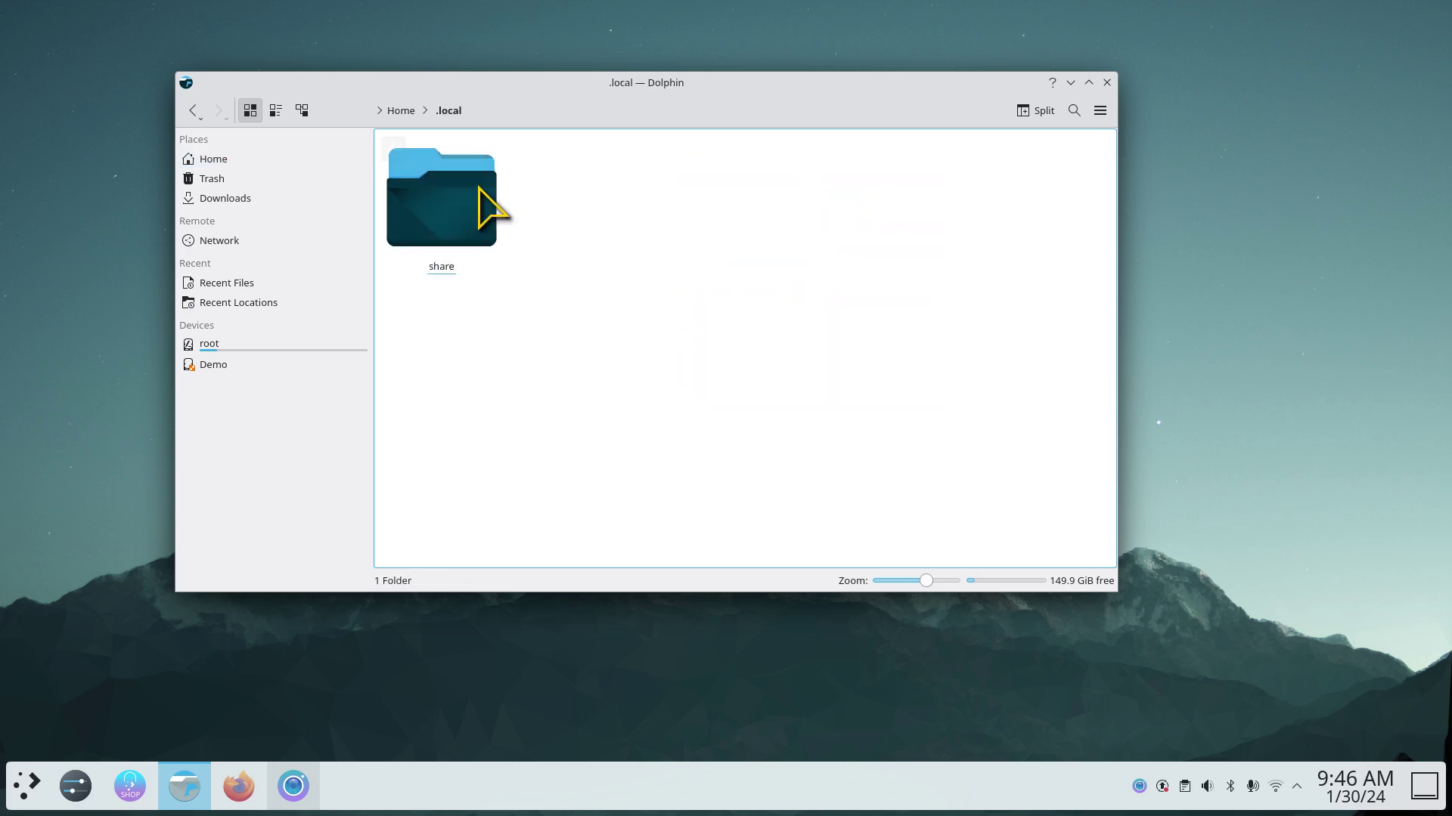
pyautogui.doubleClick(453, 208)
pyautogui.click(1027, 261)
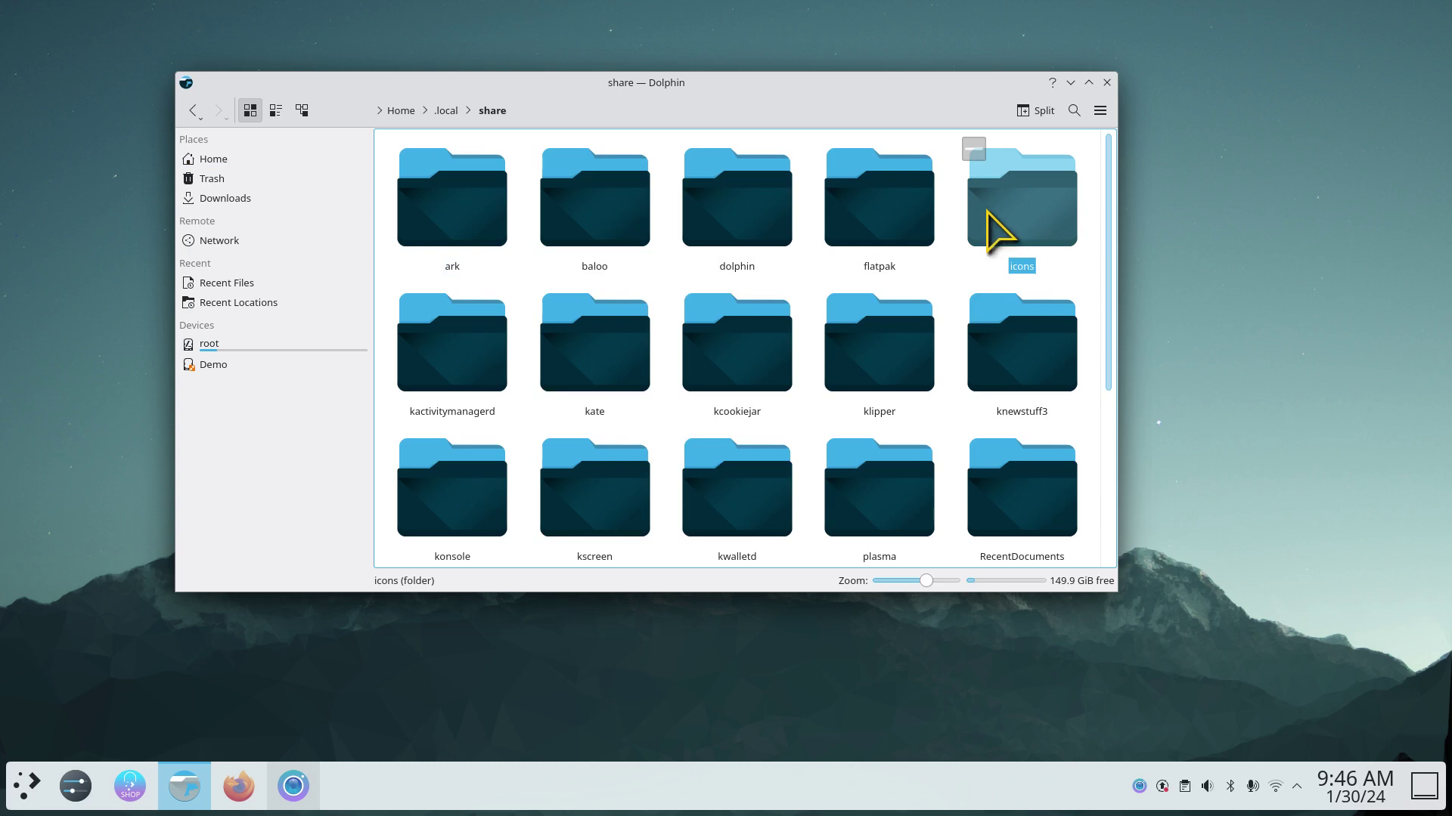
pyautogui.doubleClick(1039, 225)
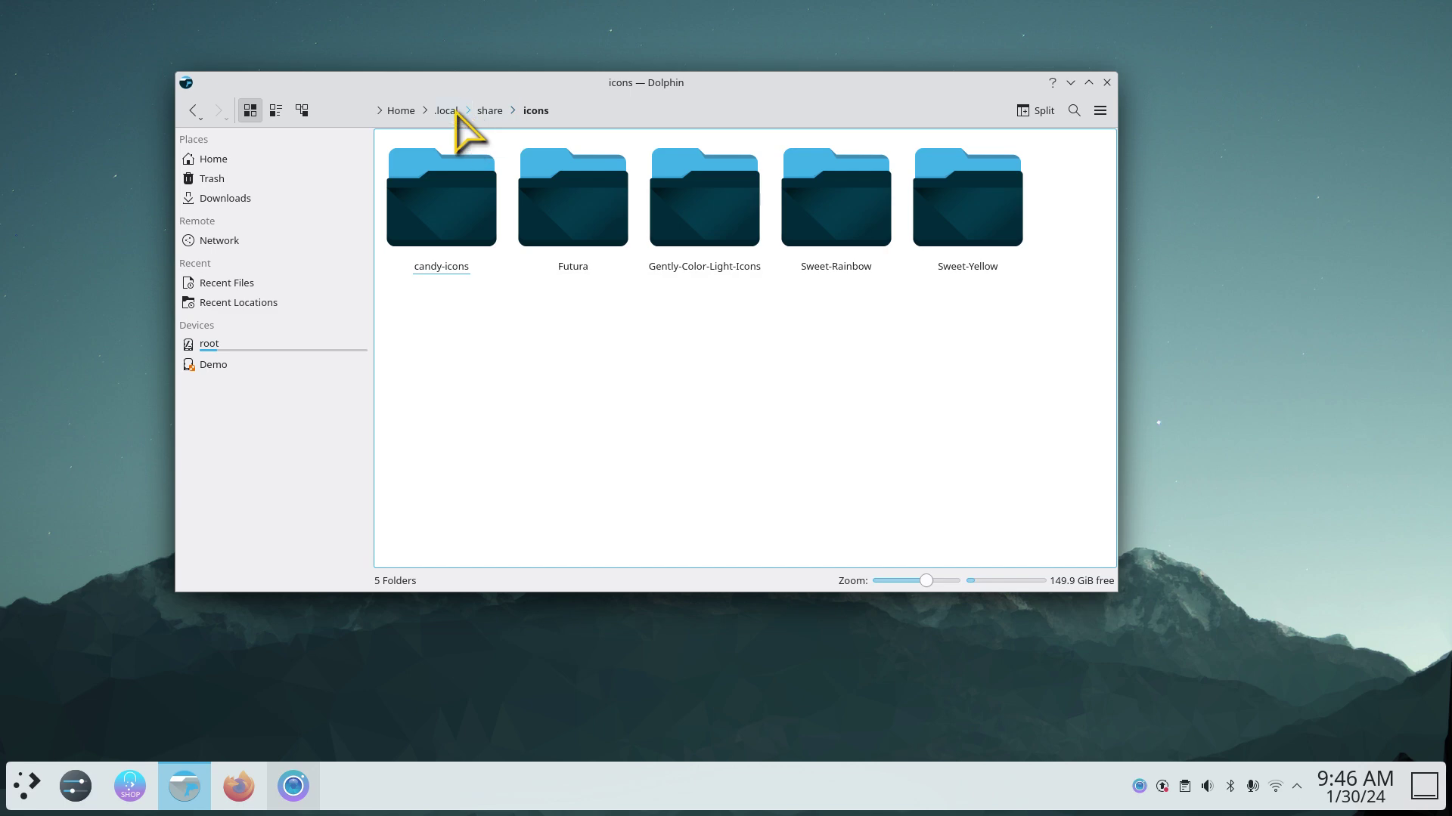
# Open the .icons folder in Home, compare it with the Cursors page under Appearance in System Settings, and close System Settings
pyautogui.click(231, 160)
pyautogui.click(735, 221)
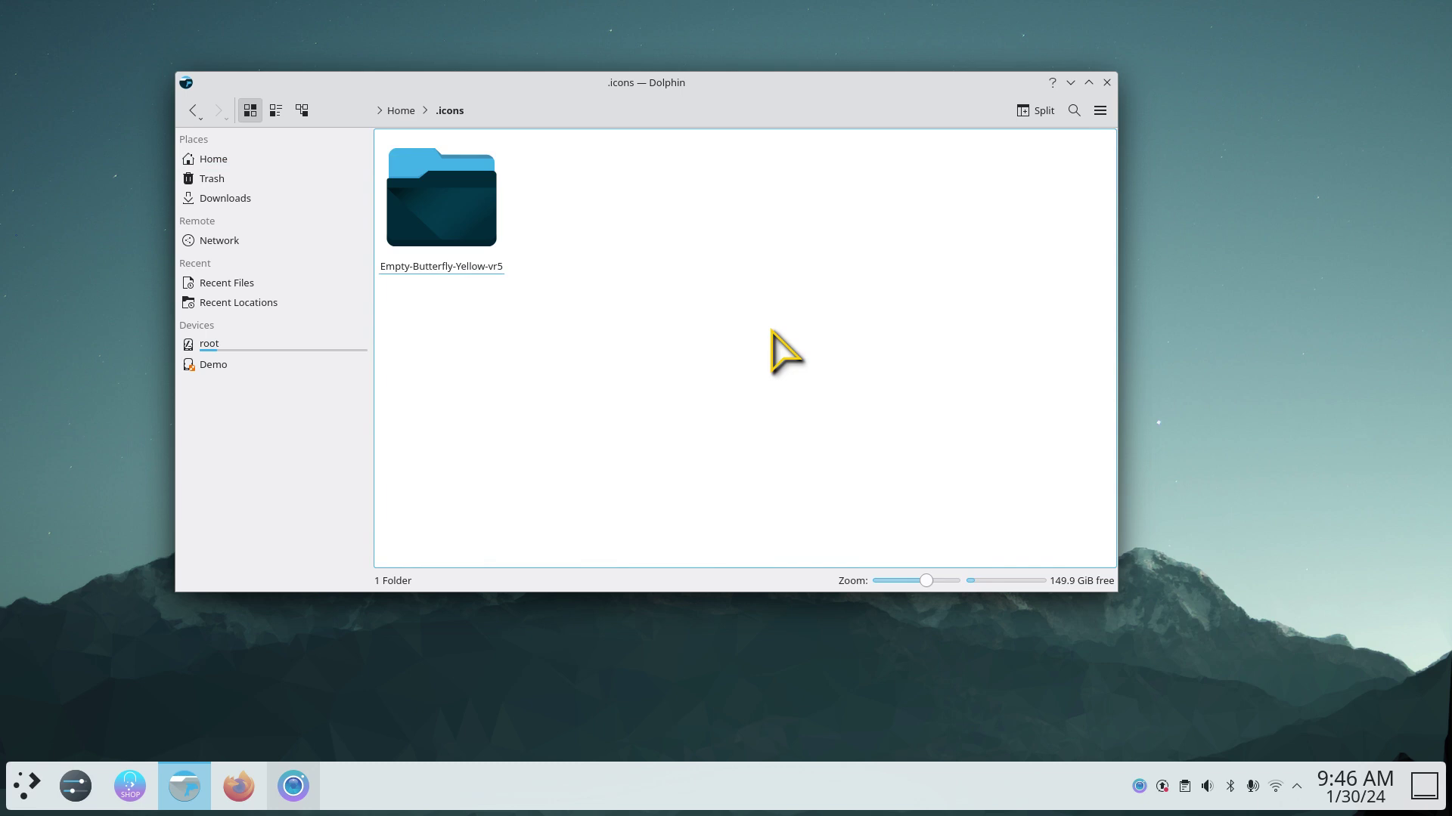
pyautogui.click(75, 787)
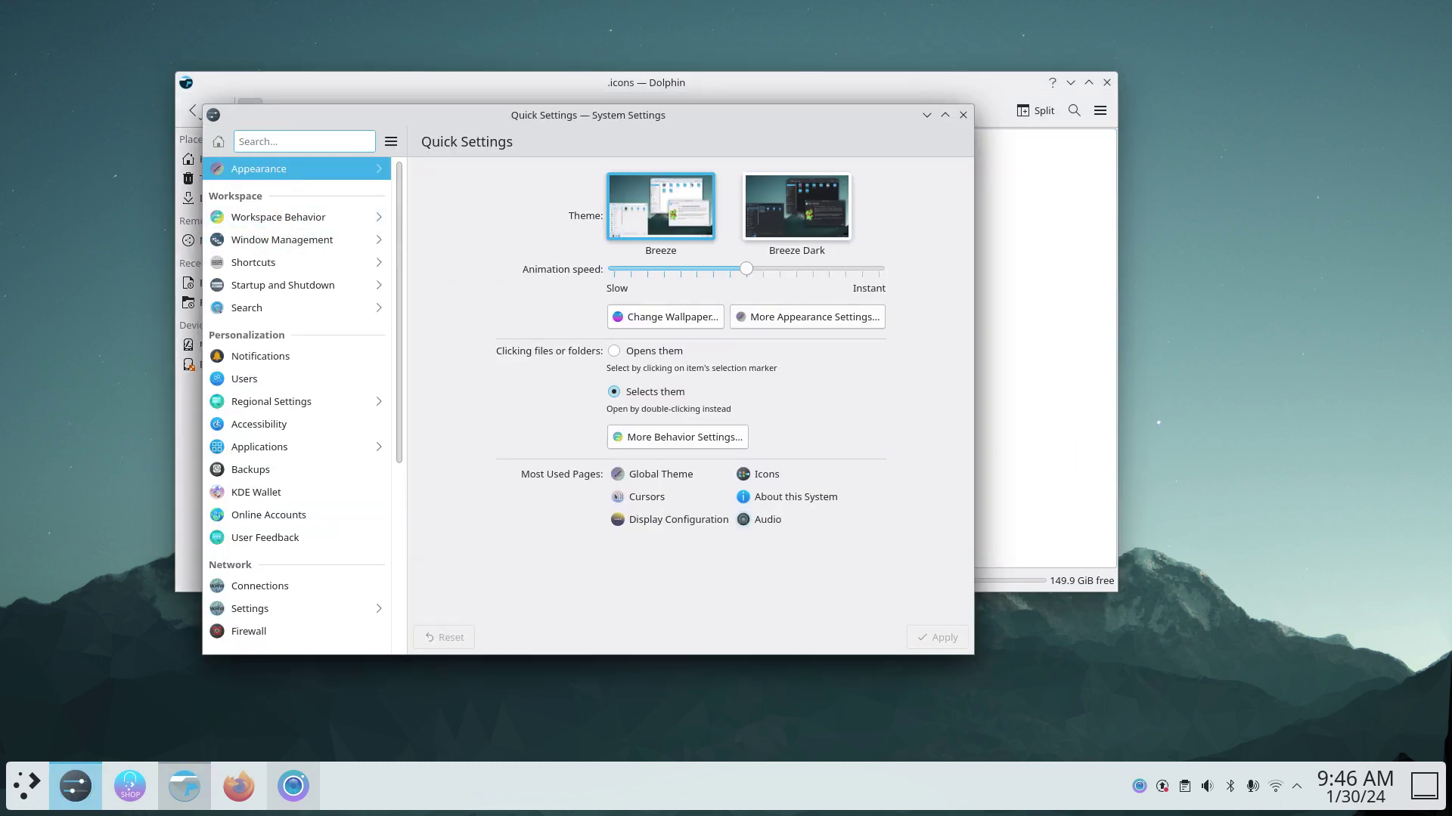
pyautogui.click(272, 169)
pyautogui.click(286, 331)
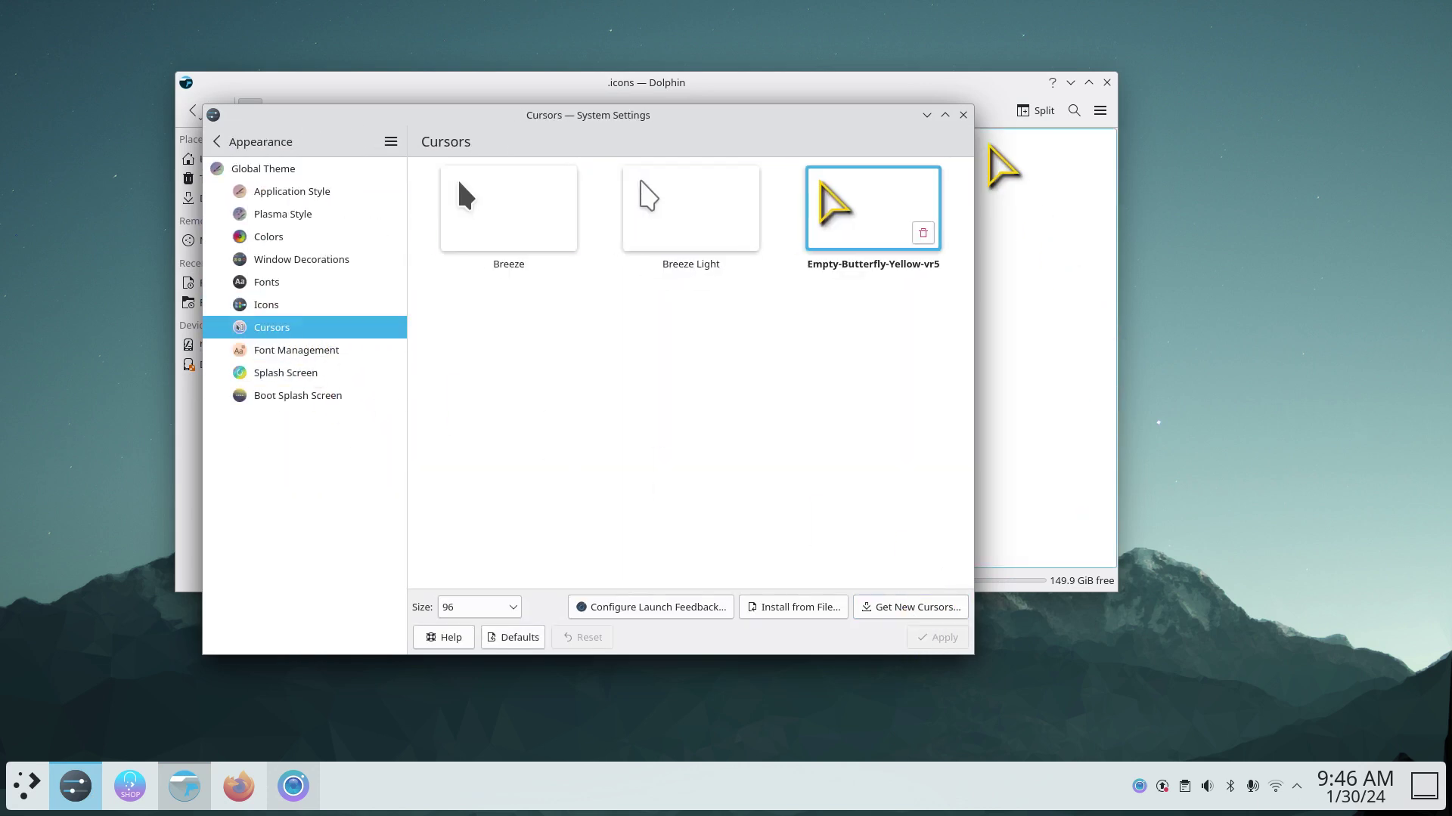
pyautogui.click(963, 115)
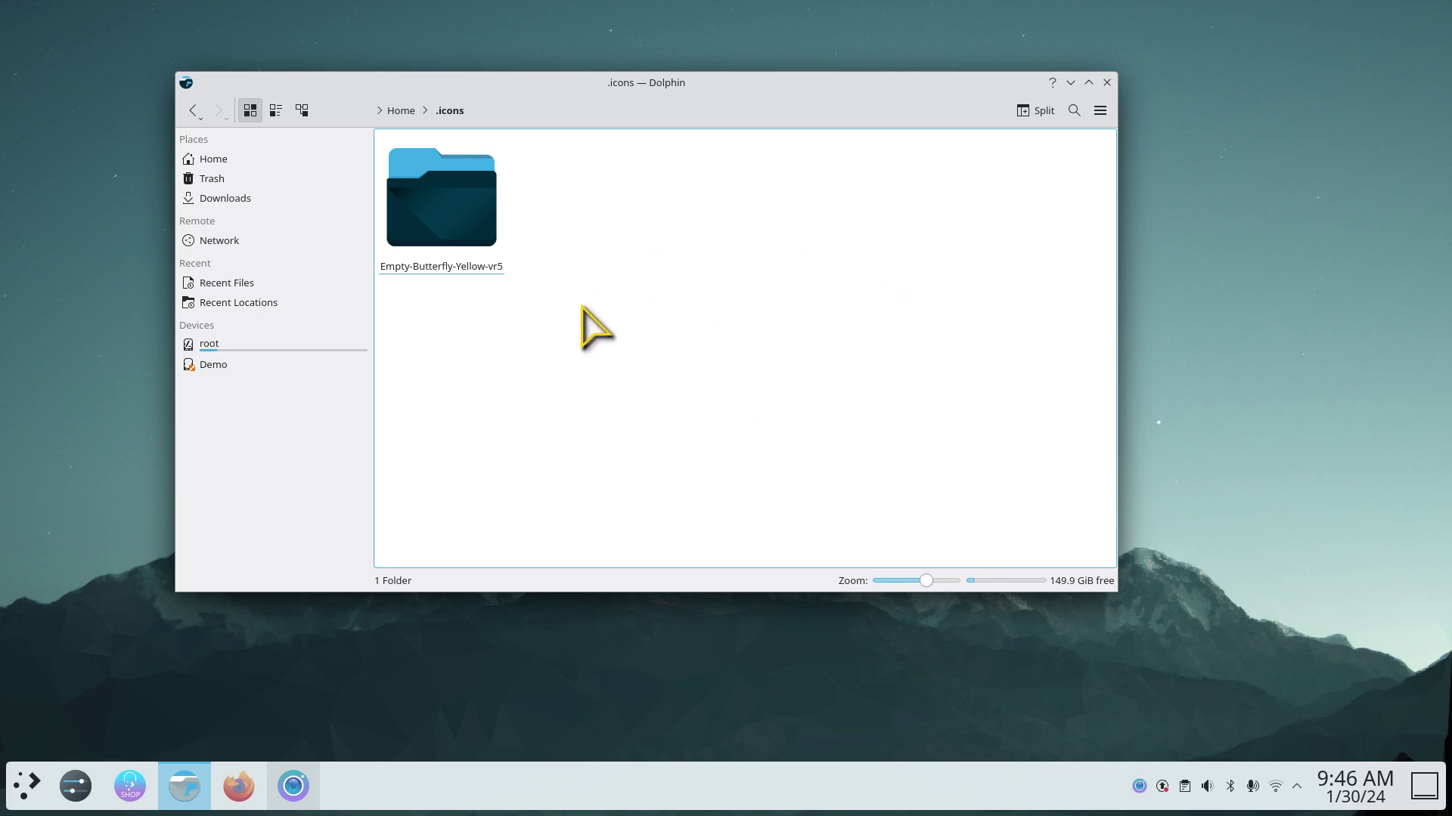
# Revisit the Downloads and Home folders in Dolphin and close the file manager
pyautogui.click(226, 198)
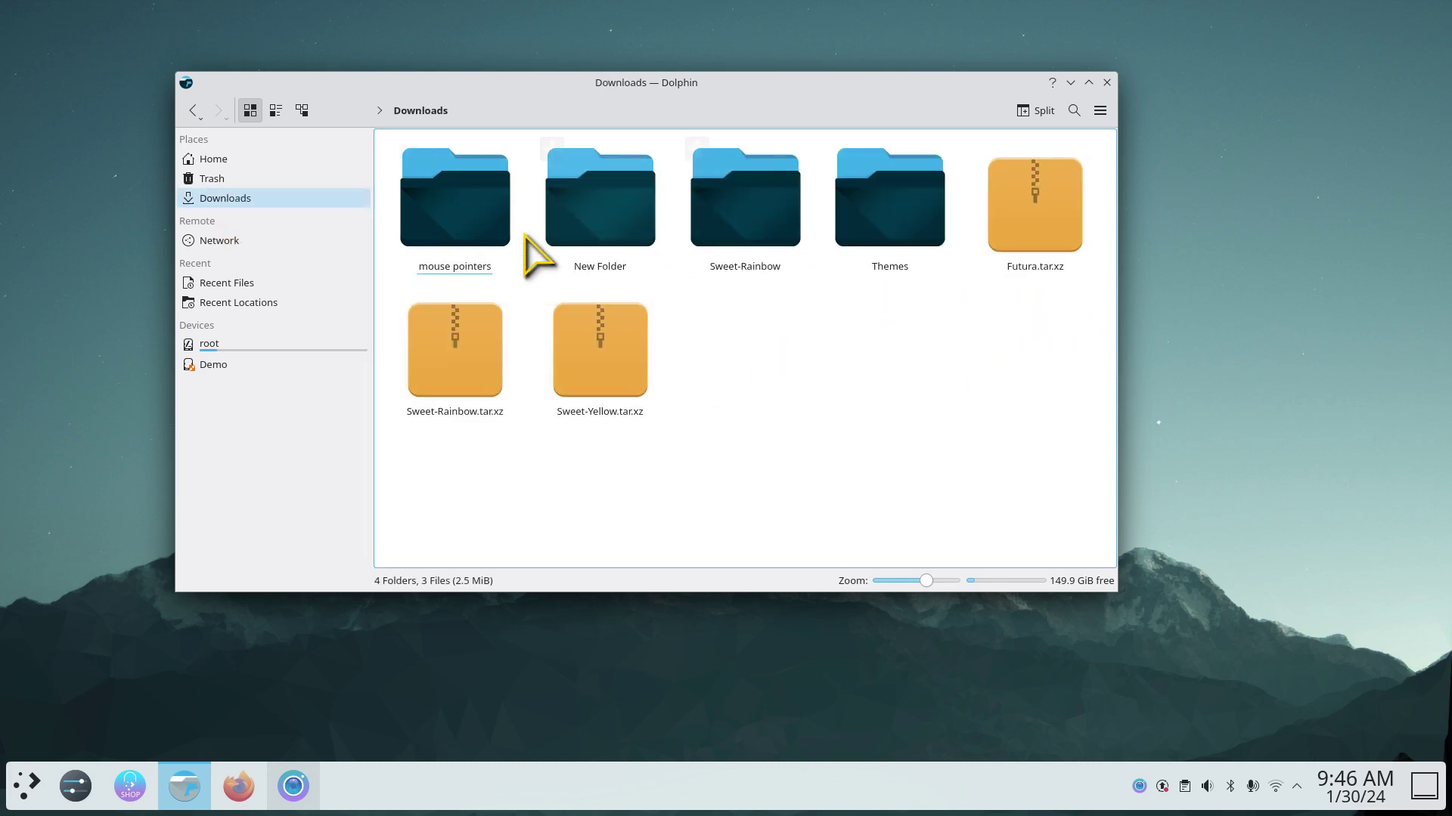
pyautogui.click(219, 159)
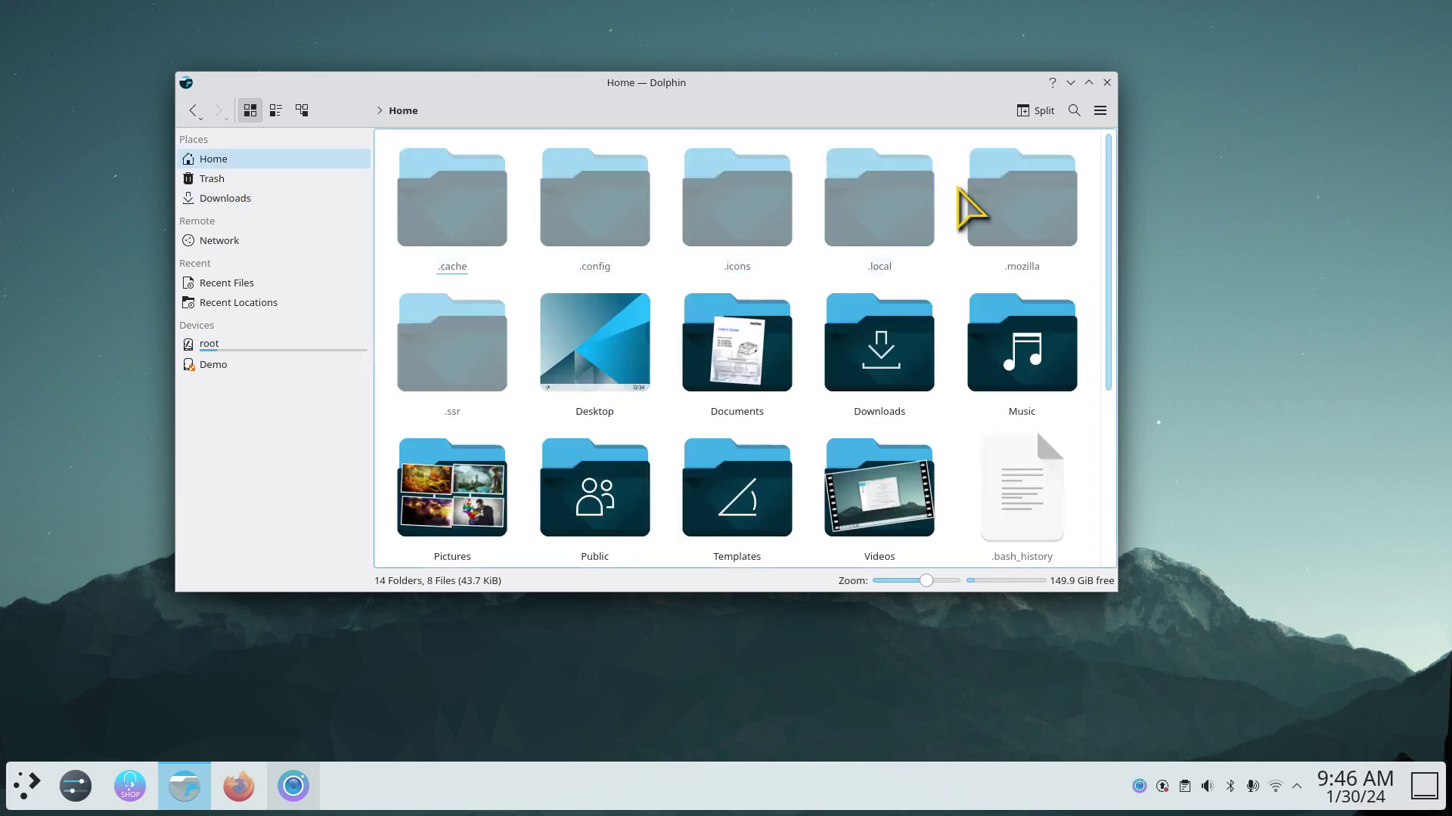
pyautogui.click(1106, 82)
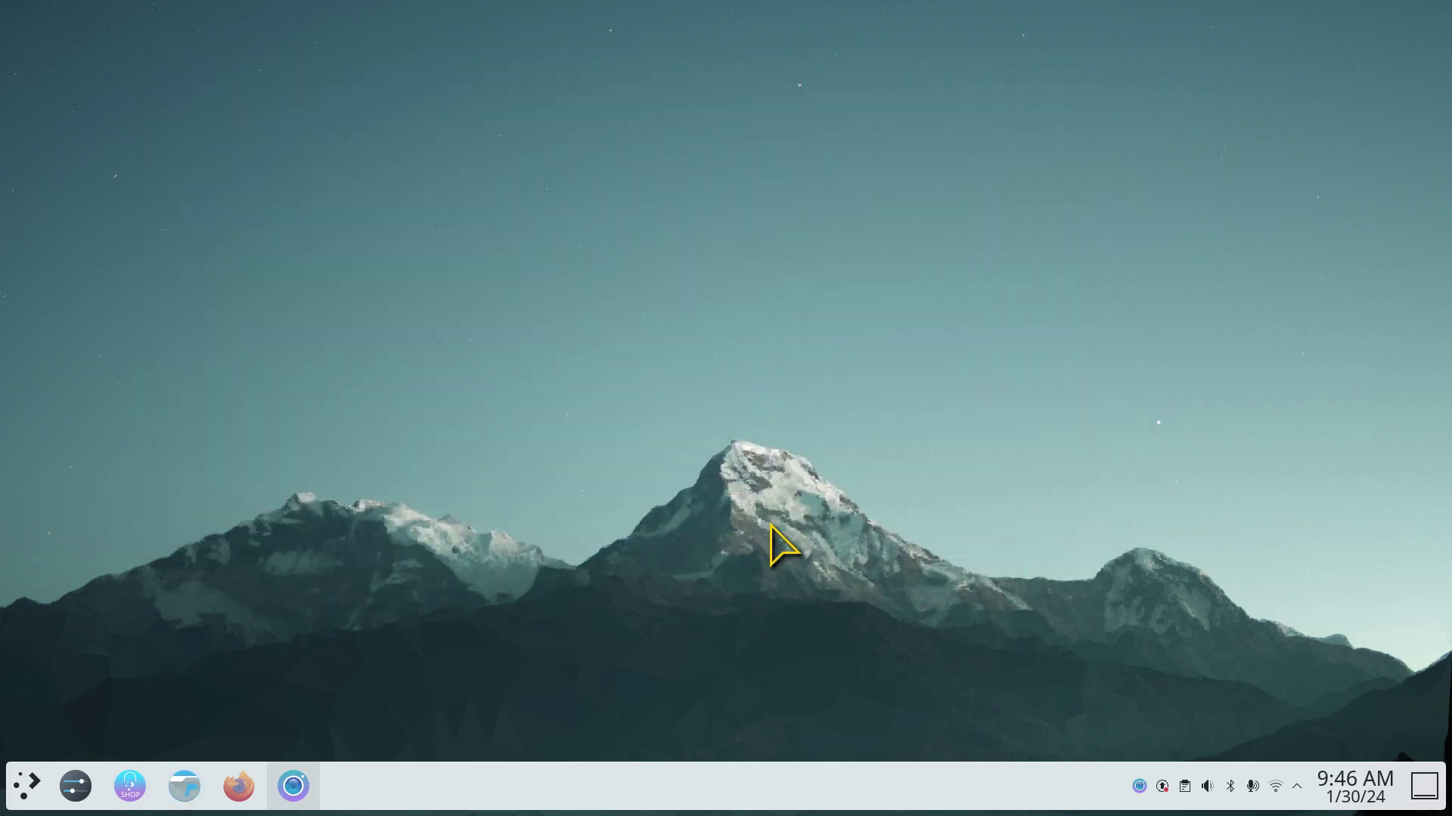